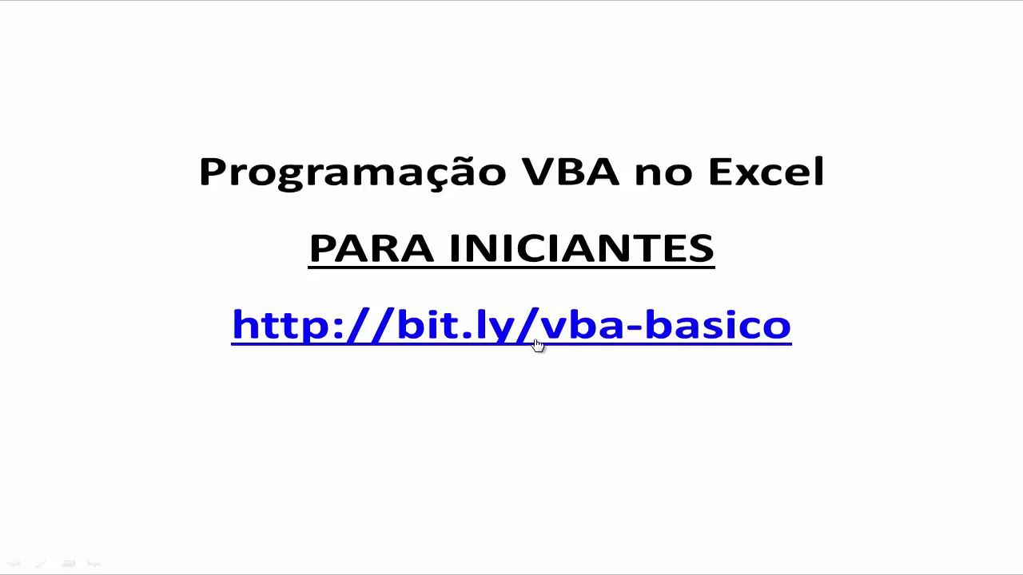
# - Advance the slideshow to the 'Criando a Função de Validação do CPF' slide
pyautogui.click(468, 375)
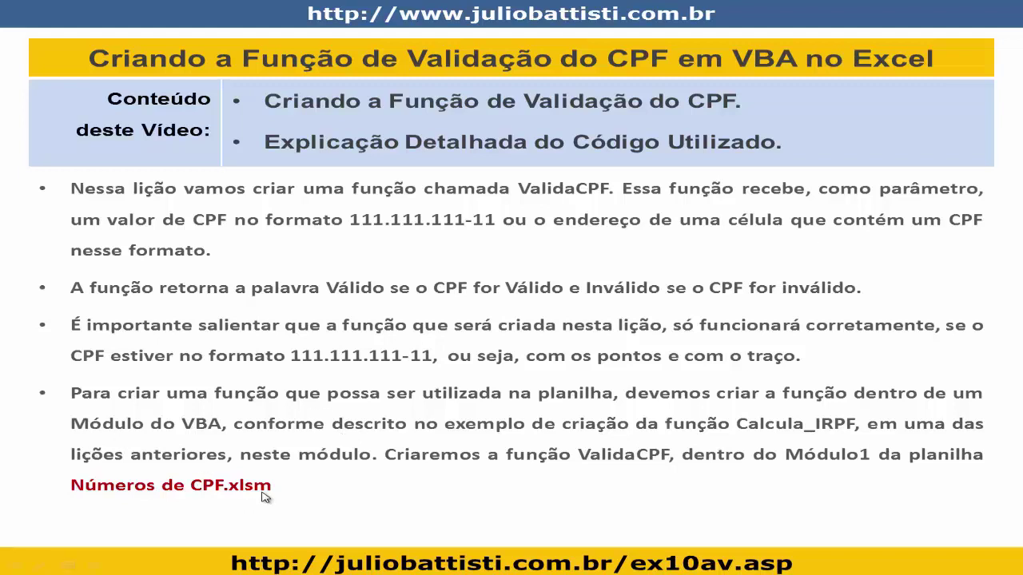
# - End the slideshow after the practical-example slide and return to the blank Pasta3 workbook
pyautogui.press('Escape')
pyautogui.click(293, 488)
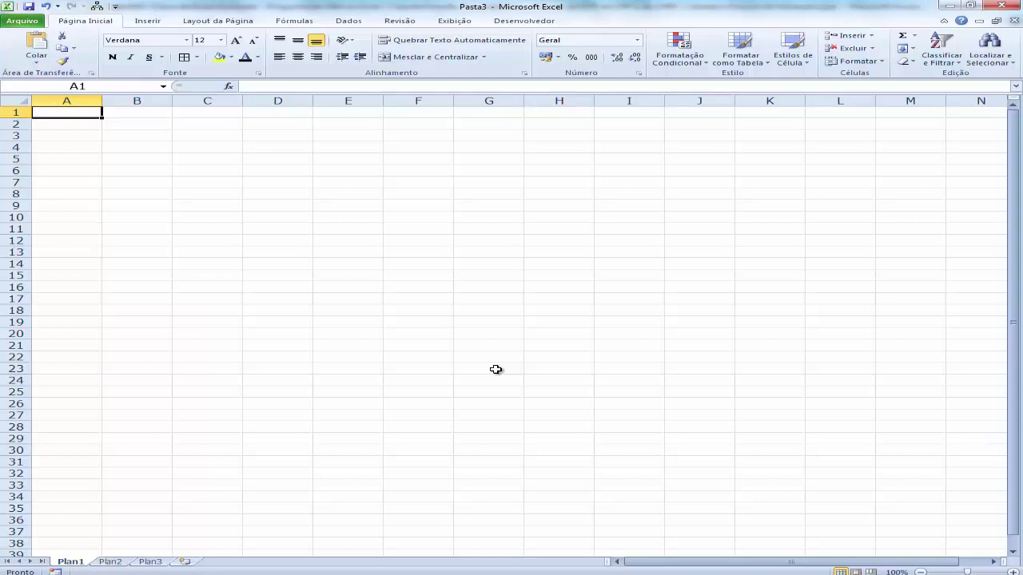
# - Open the Números de CPF.xlsm workbook from the Abrir dialog
pyautogui.click(23, 20)
pyautogui.press('Escape')
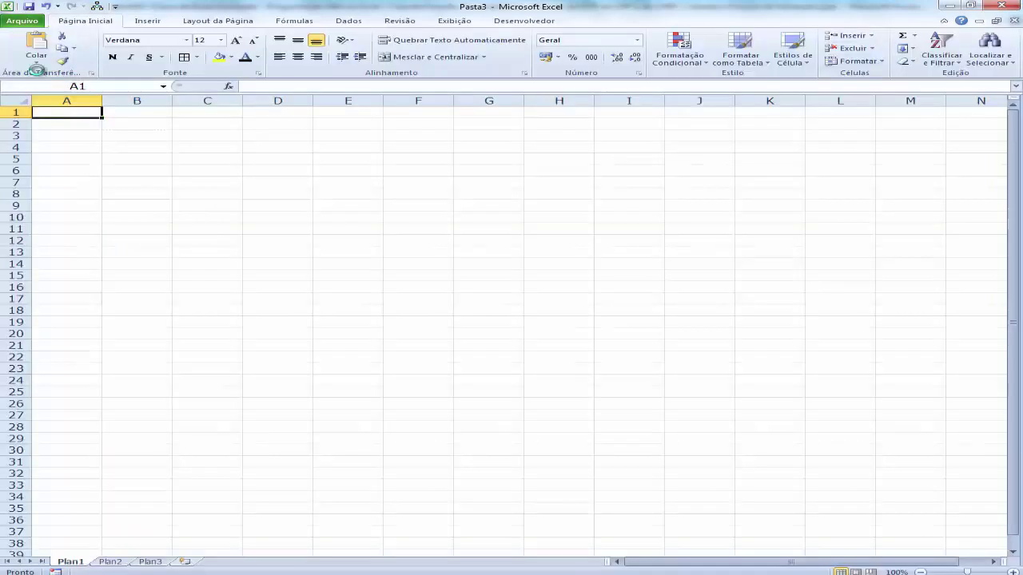
pyautogui.hotkey('ctrl', 'o')
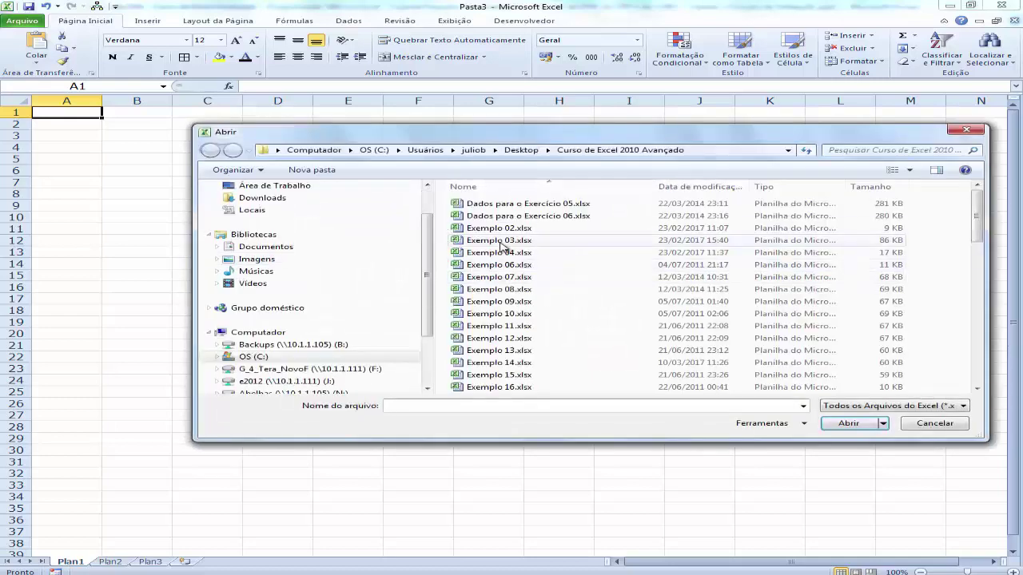
pyautogui.click(491, 292)
pyautogui.scroll(-10, 490, 294)
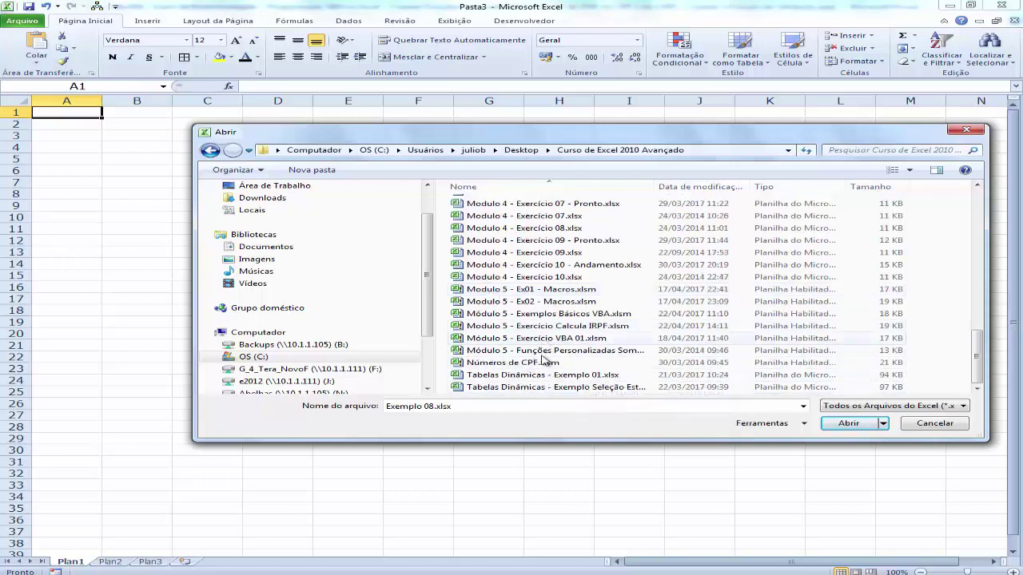
pyautogui.moveTo(512, 363)
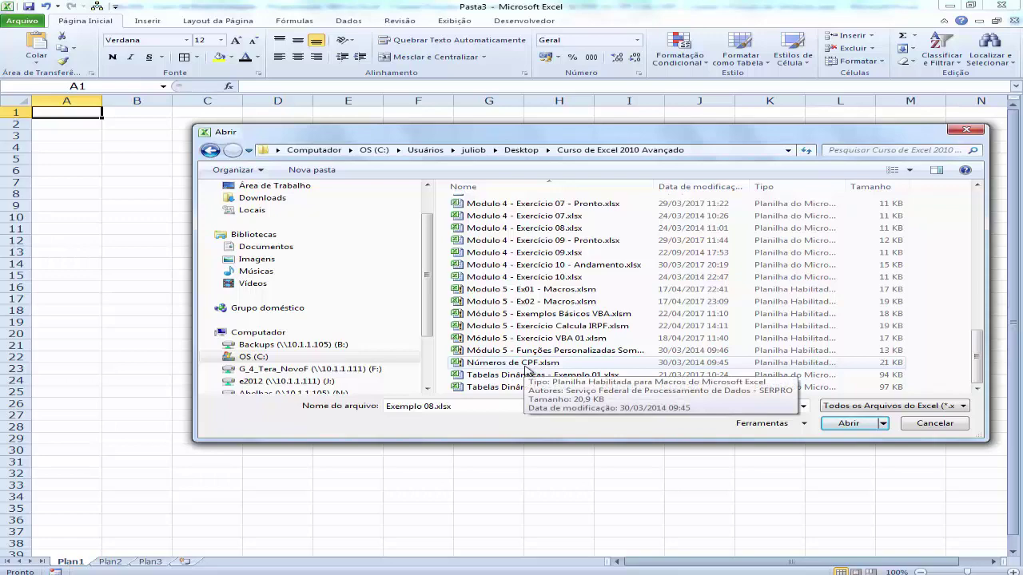
pyautogui.doubleClick(527, 364)
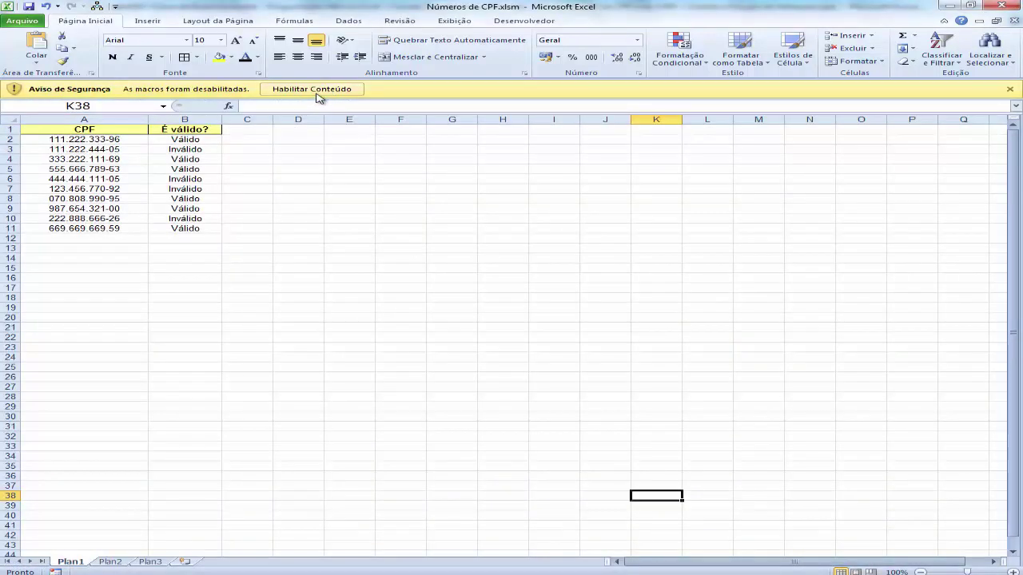
# - Enable the workbook's macros and delete the Válido/Inválido results in B2:B11
pyautogui.click(317, 90)
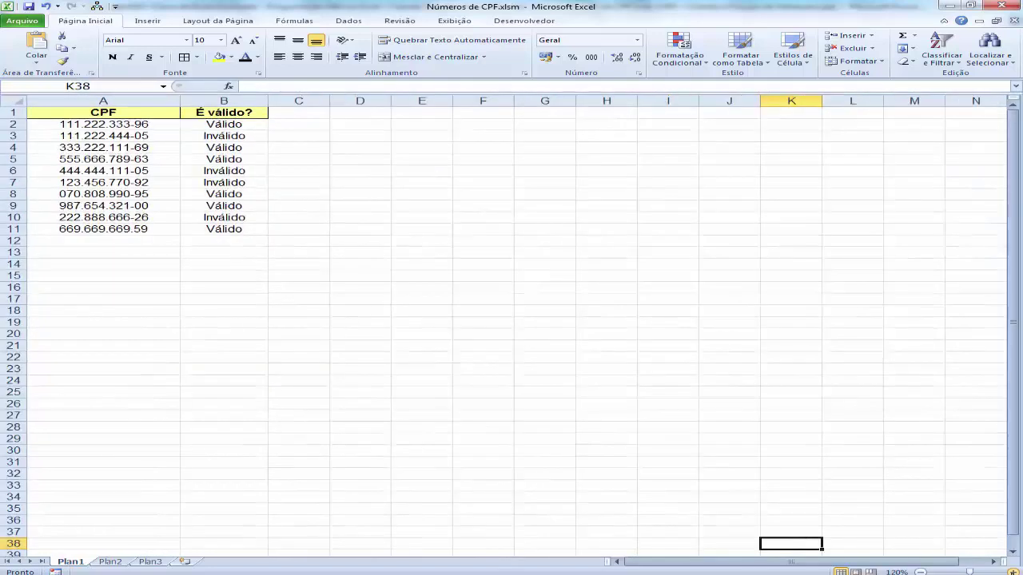
pyautogui.keyDown('ctrl'); pyautogui.scroll(4, 982, 535); pyautogui.keyUp('ctrl')
pyautogui.scroll(3, 651, 312)
pyautogui.scroll(-1, 651, 312)
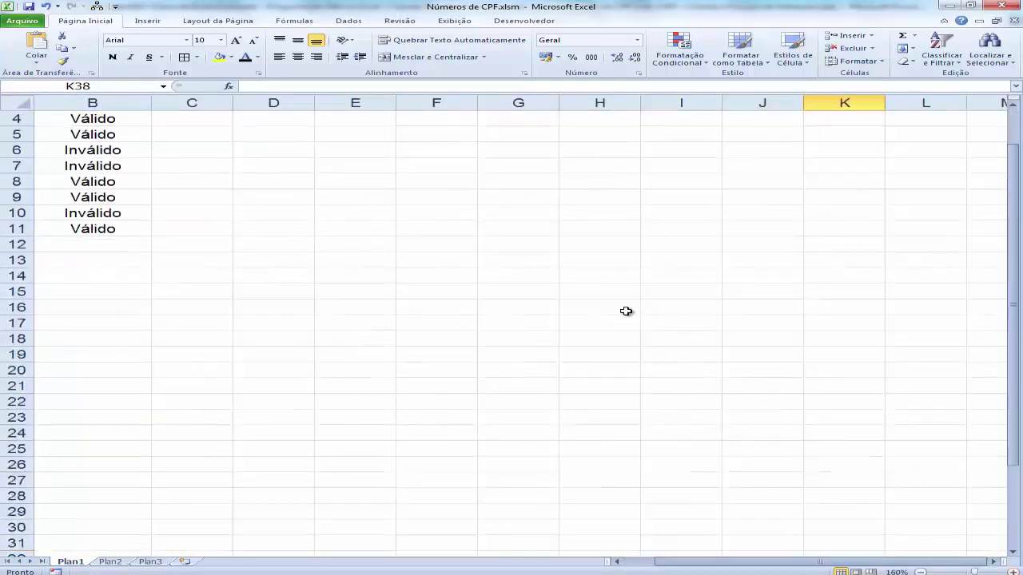
pyautogui.click(627, 563)
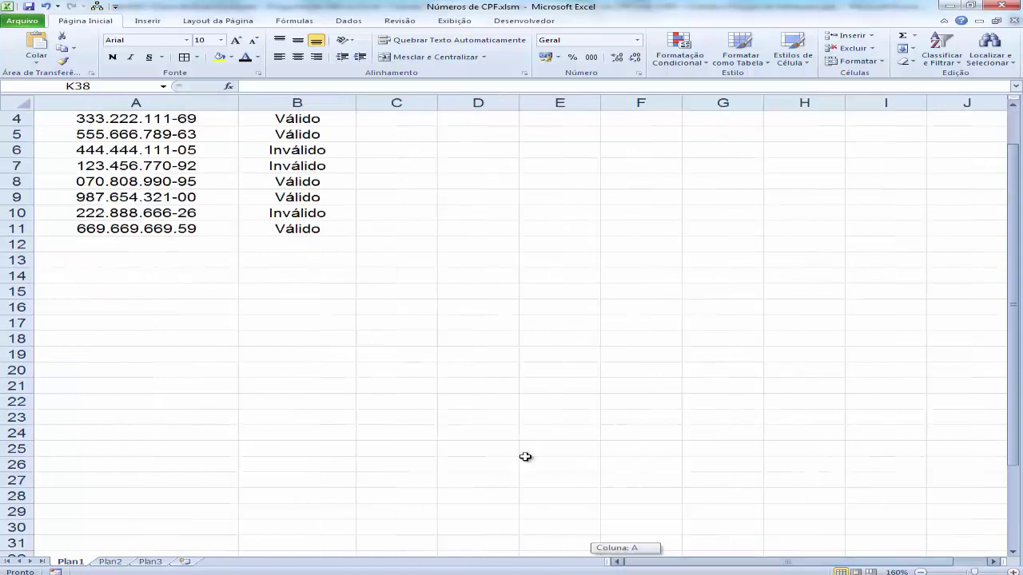
pyautogui.scroll(1, 272, 219)
pyautogui.click(312, 135)
pyautogui.moveTo(311, 136); pyautogui.dragTo(315, 273)
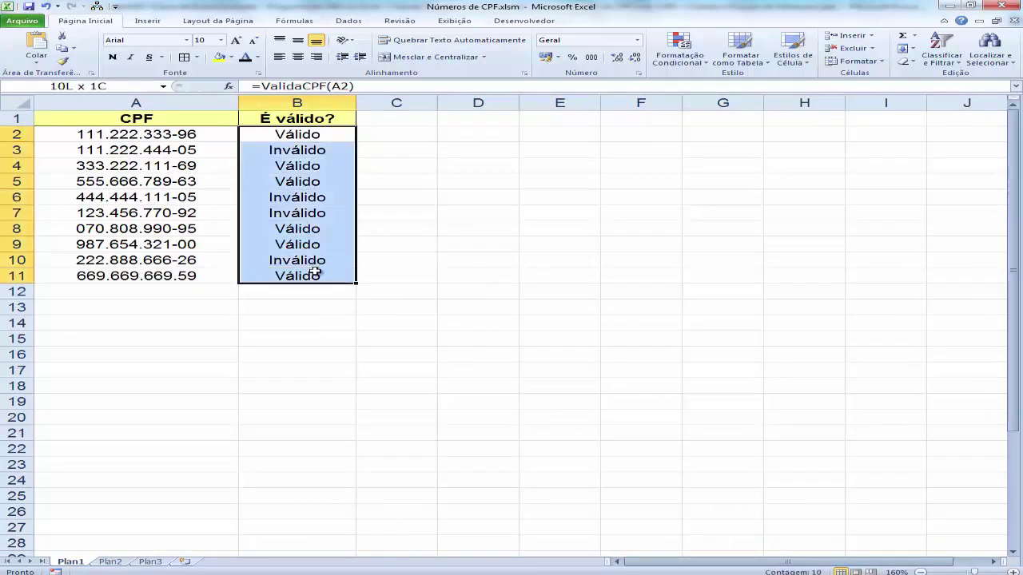
pyautogui.press('Delete')
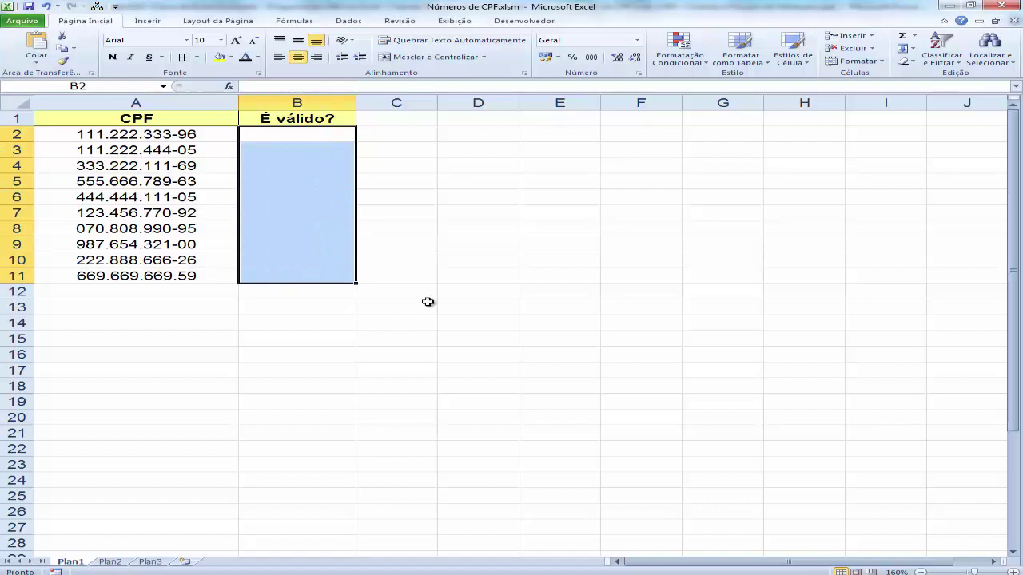
pyautogui.click(476, 292)
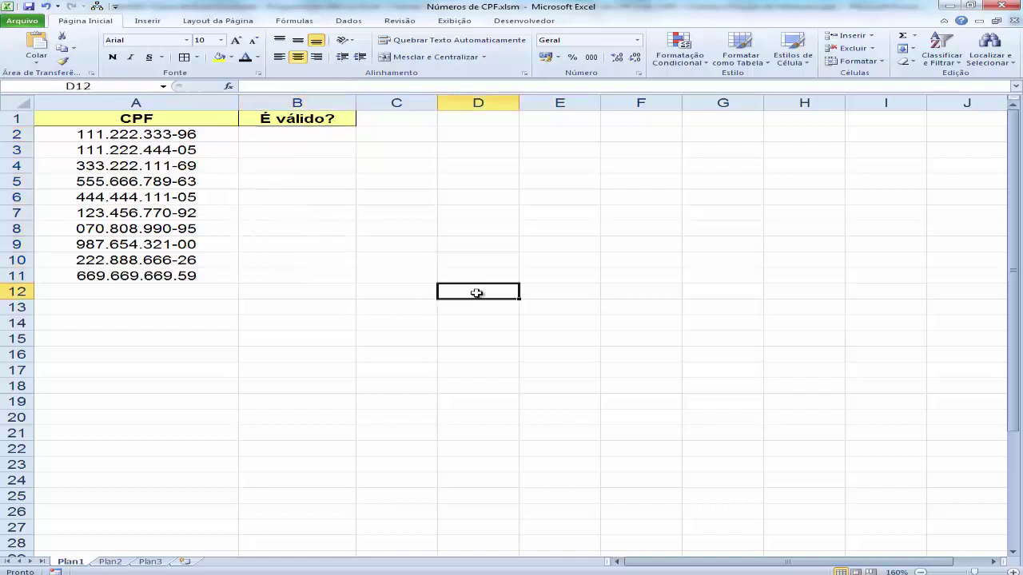
# - Go down the CPF numbers in column A from the header to A10, checking empty B2
pyautogui.click(183, 122)
pyautogui.click(160, 136)
pyautogui.click(155, 152)
pyautogui.click(276, 136)
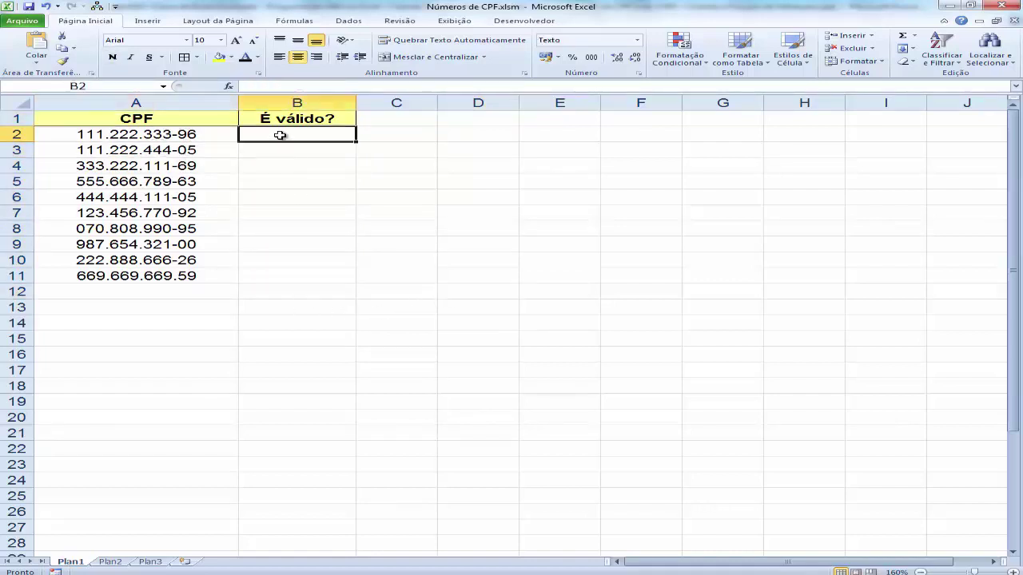
pyautogui.click(174, 166)
pyautogui.click(160, 184)
pyautogui.click(153, 200)
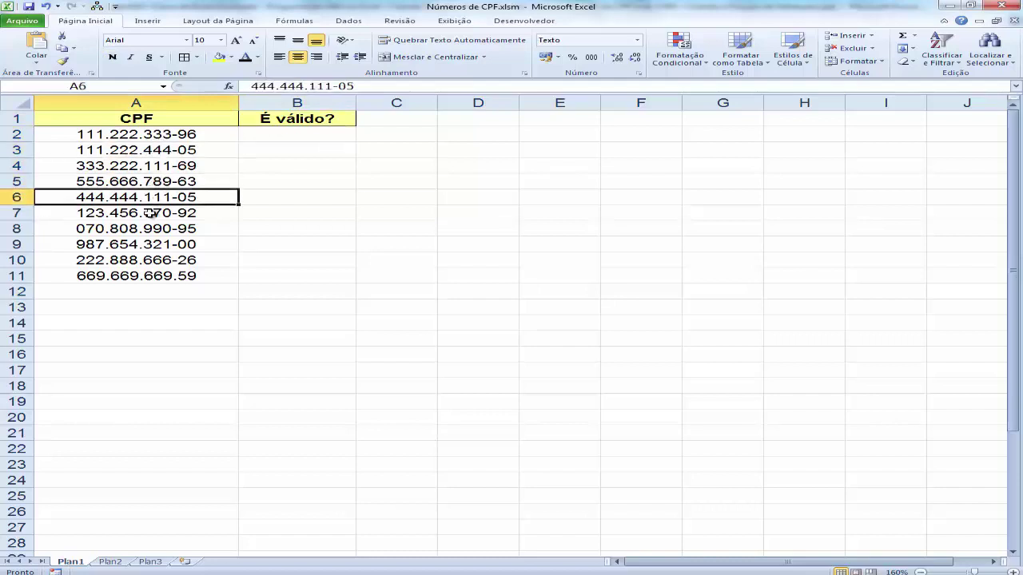
pyautogui.click(149, 216)
pyautogui.click(145, 230)
pyautogui.click(140, 245)
pyautogui.click(138, 262)
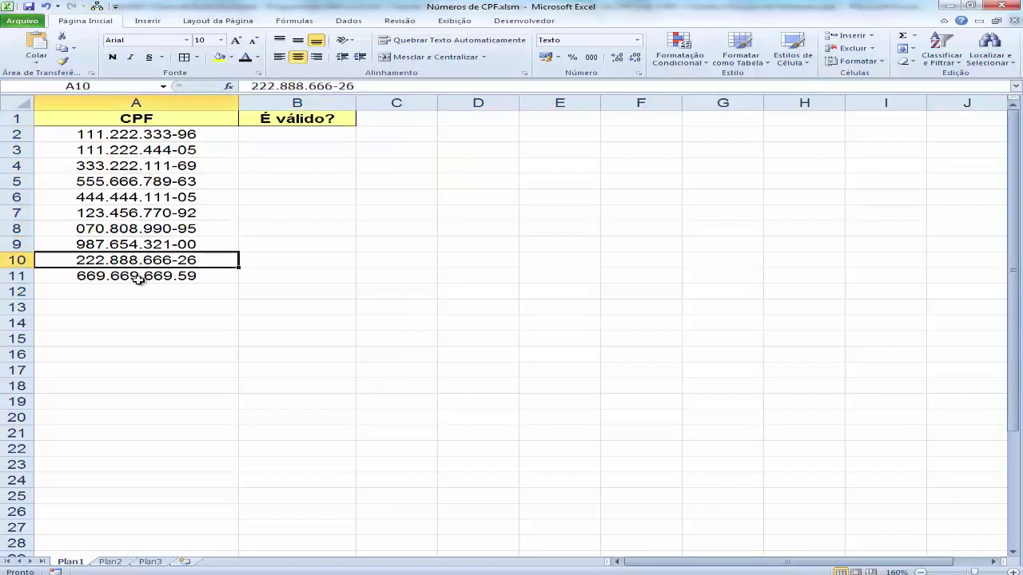
# - Go back up the CPFs from A11 to A6 and the A1 header, then press Alt+F11
pyautogui.click(141, 276)
pyautogui.click(147, 260)
pyautogui.click(157, 228)
pyautogui.click(158, 211)
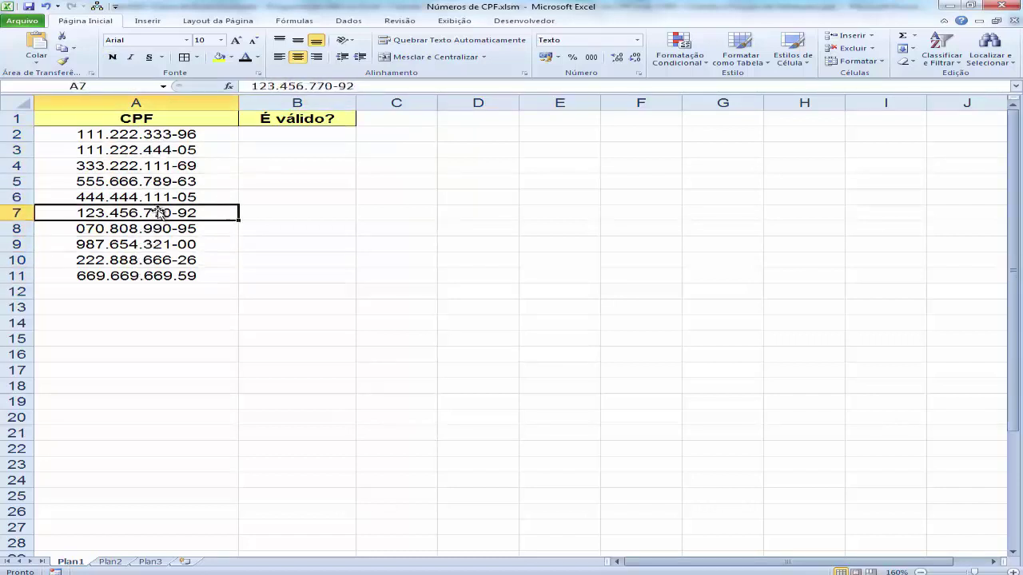
pyautogui.click(163, 195)
pyautogui.click(181, 121)
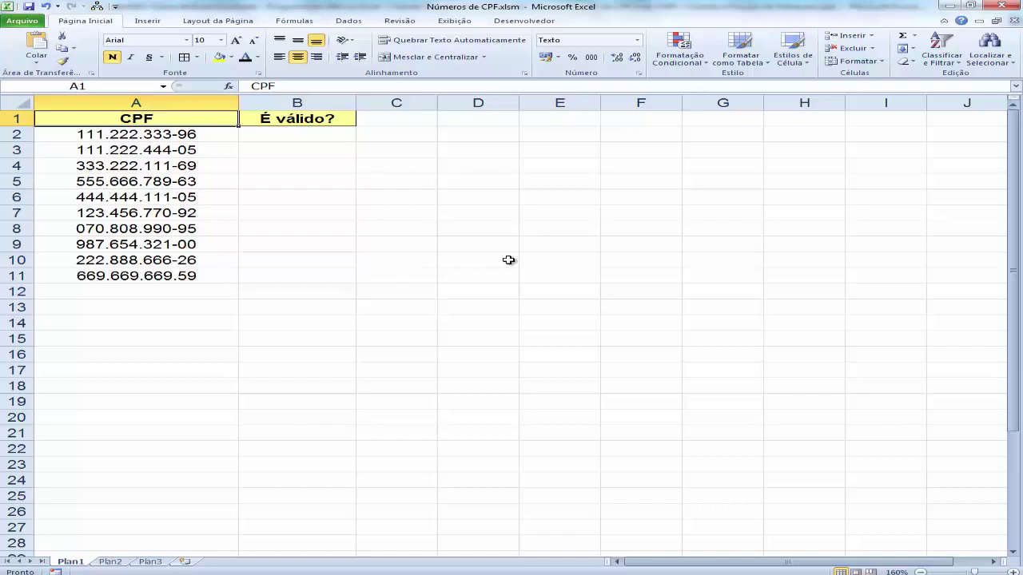
pyautogui.hotkey('alt', 'F11')
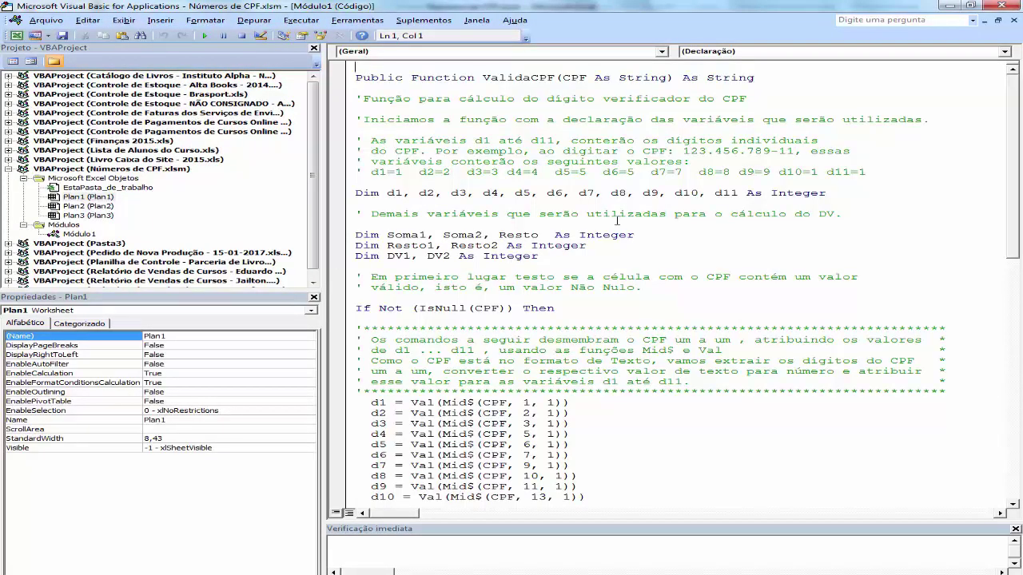
# - Scroll through the code and open Módulo1 from the Project Explorer
pyautogui.click(386, 98)
pyautogui.scroll(-6, 788, 239)
pyautogui.scroll(-6, 788, 239)
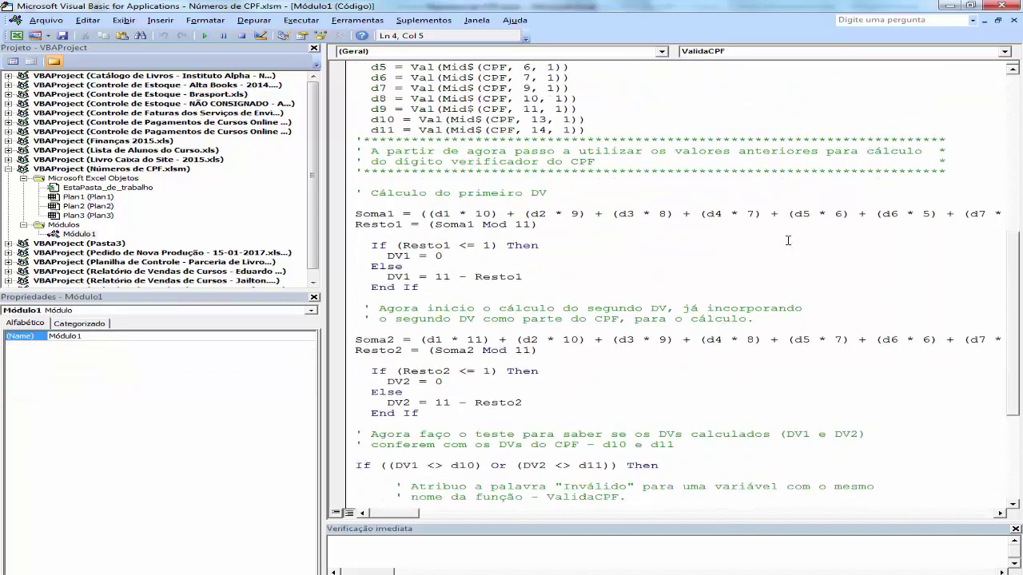
pyautogui.scroll(-6, 787, 240)
pyautogui.scroll(3, 788, 240)
pyautogui.scroll(7, 788, 239)
pyautogui.scroll(7, 788, 240)
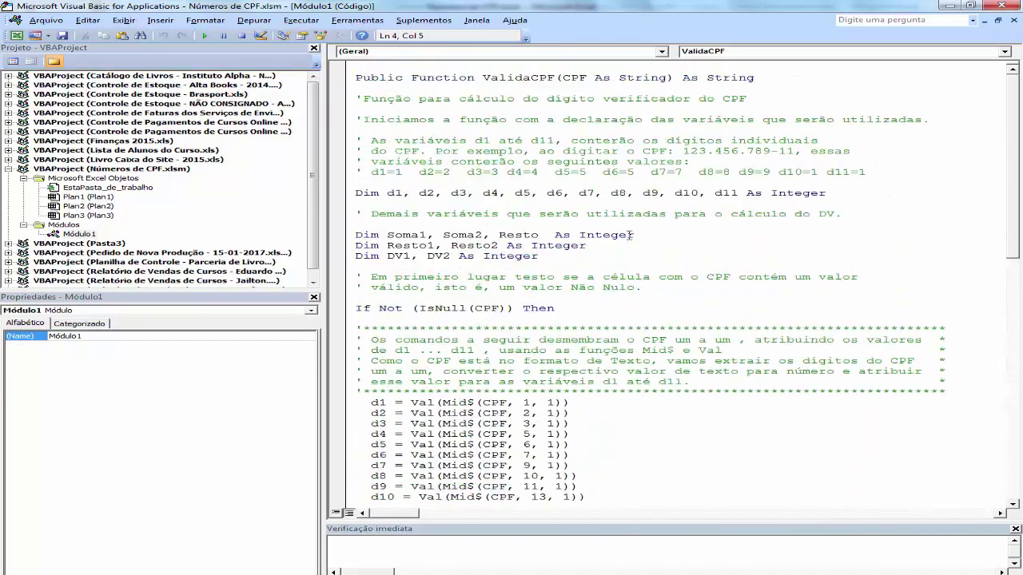
pyautogui.doubleClick(80, 234)
pyautogui.click(80, 234)
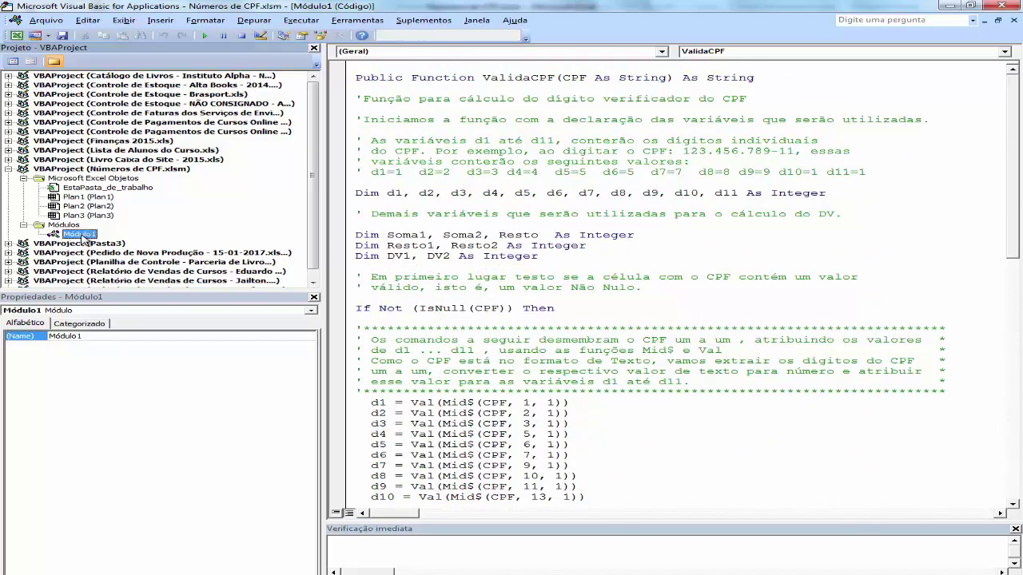
# - Walk through the ValidaCPF declaration: Public, the function name and the CPF As String parameter
pyautogui.click(357, 79)
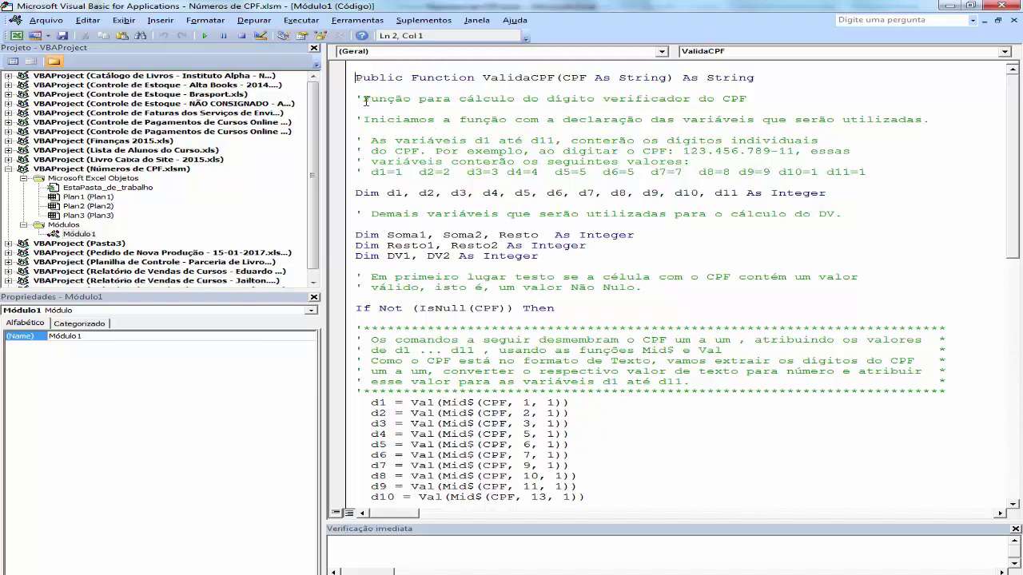
pyautogui.doubleClick(375, 79)
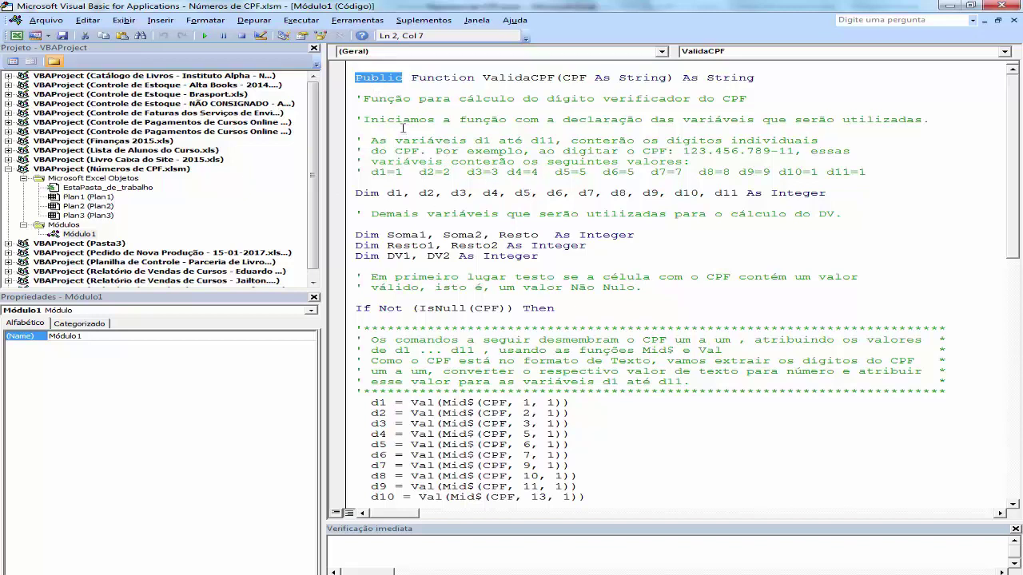
pyautogui.click(372, 88)
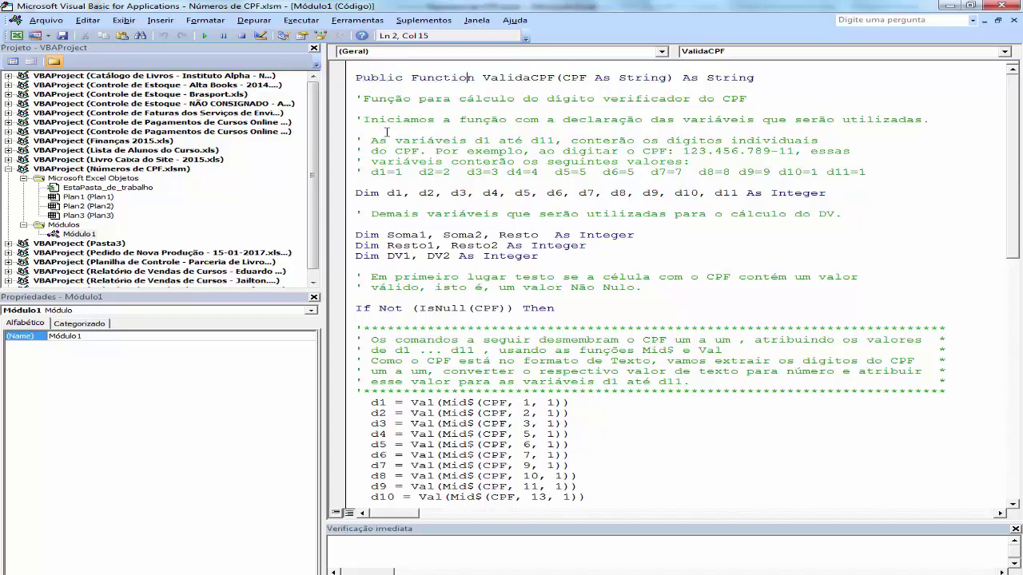
pyautogui.hotkey('shift', 'Right')
pyautogui.hotkey('shift', 'Right')
pyautogui.hotkey('shift', 'Right')
pyautogui.hotkey('shift', 'Right')
pyautogui.hotkey('shift', 'Right')
pyautogui.hotkey('shift', 'Right')
pyautogui.hotkey('shift', 'Right')
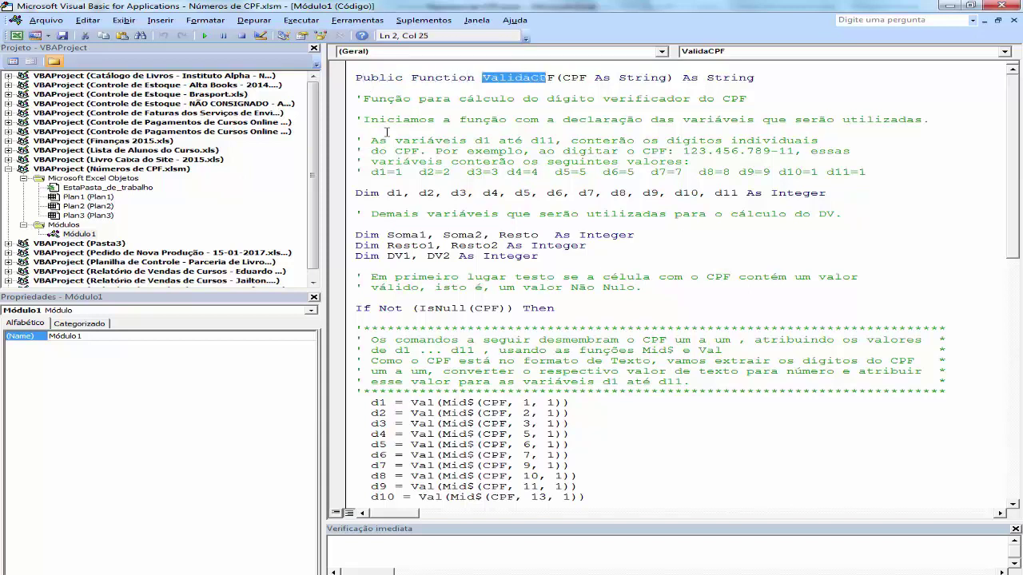
pyautogui.hotkey('shift', 'Right')
pyautogui.press('Right')
pyautogui.hotkey('shift', 'Right')
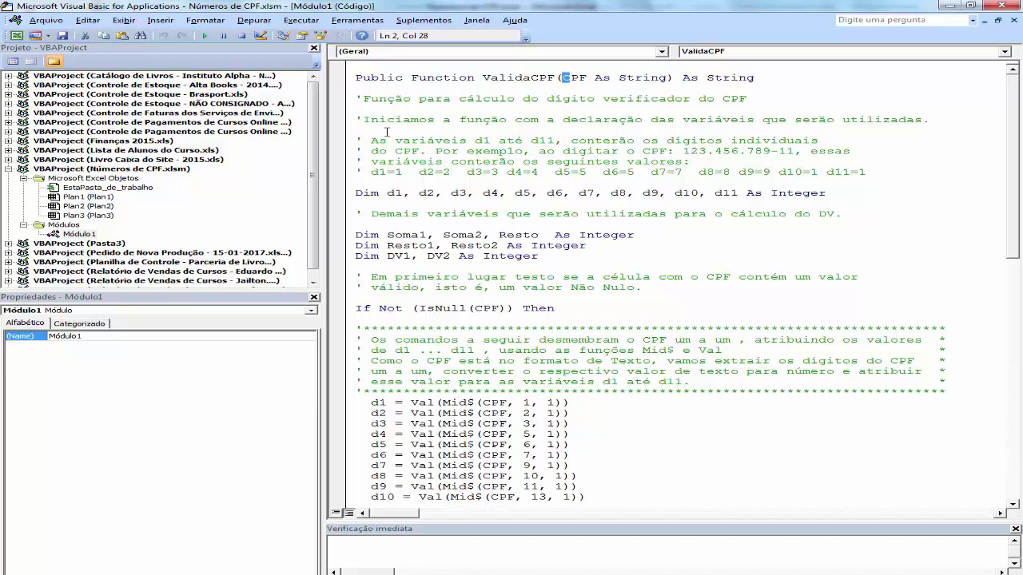
pyautogui.hotkey('shift', 'Right')
pyautogui.hotkey('shift', 'Right')
pyautogui.hotkey('shift', 'Right')
pyautogui.hotkey('shift', 'Right')
pyautogui.hotkey('shift', 'Right')
pyautogui.hotkey('shift', 'Right')
pyautogui.press('Left')
pyautogui.hotkey('shift', 'Right')
pyautogui.hotkey('shift', 'Right')
pyautogui.hotkey('shift', 'Right')
pyautogui.press('Right')
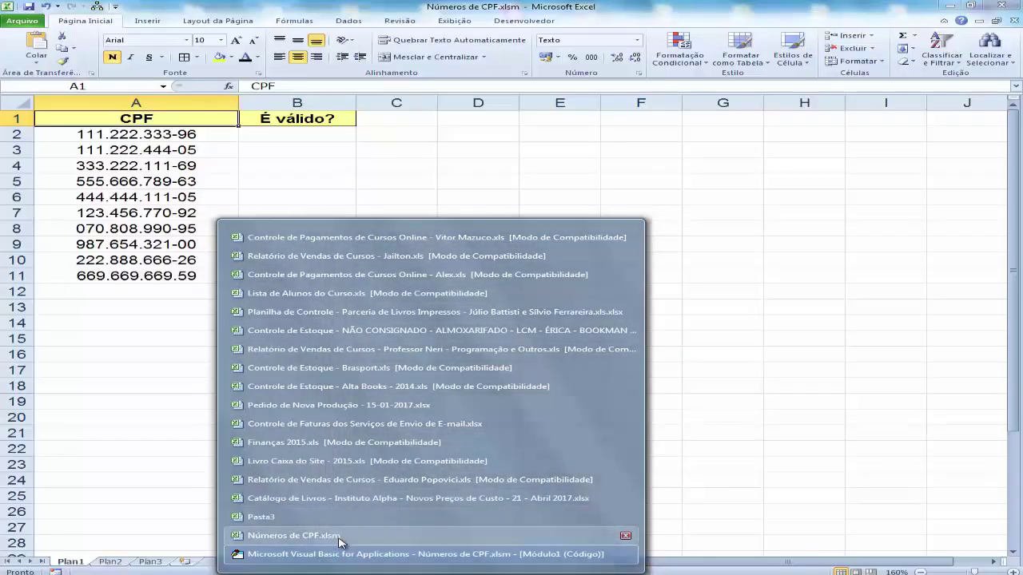
# - Bring the CPF workbook forward, zoom the sheet in twice, then return to the VBA editor
pyautogui.click(323, 535)
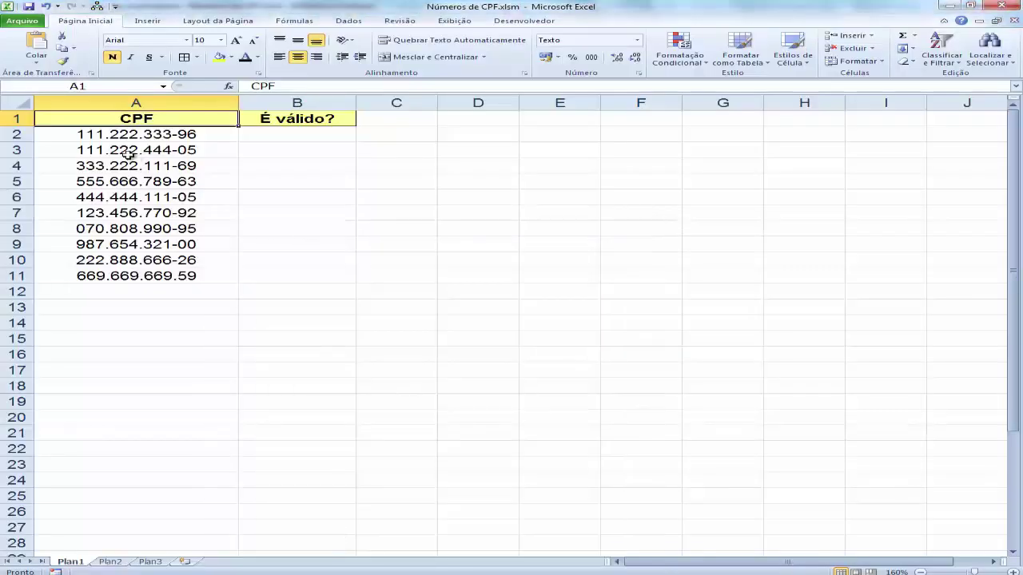
pyautogui.click(998, 572)
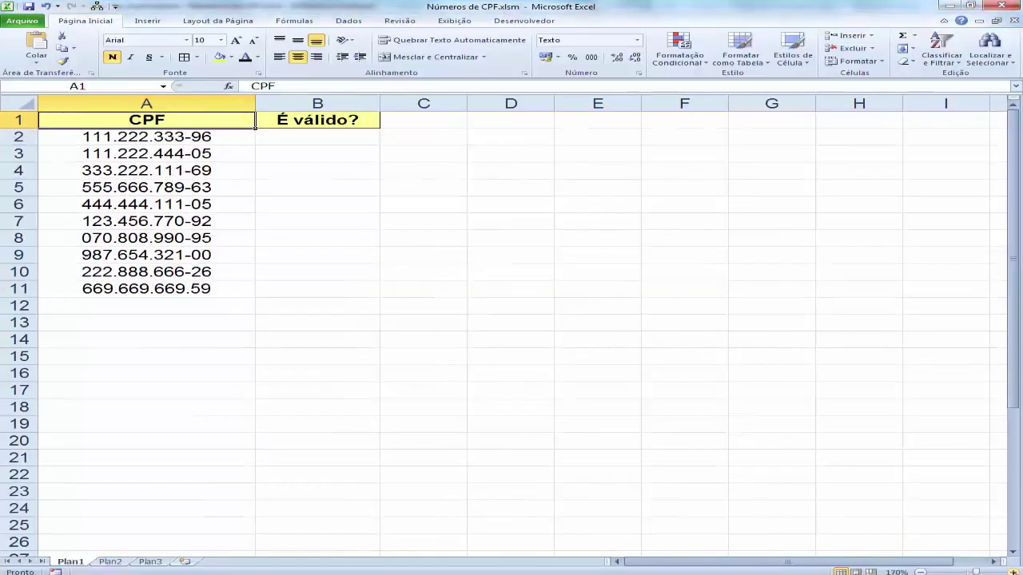
pyautogui.click(998, 572)
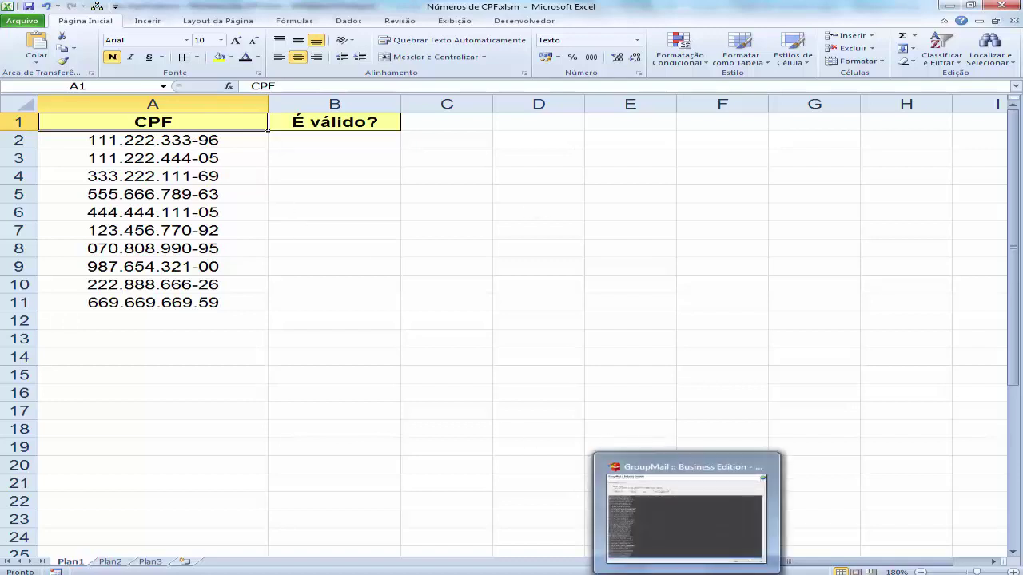
pyautogui.moveTo(436, 554)
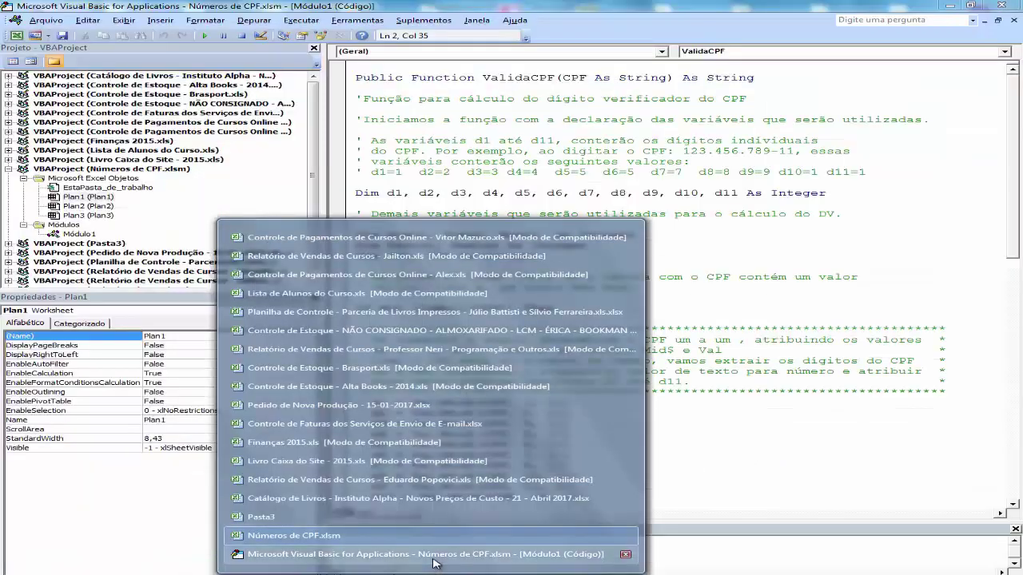
pyautogui.click(436, 564)
# - Add 's', 's' and 'es' so the comment reads 'dos dígitos verificadores'
pyautogui.click(683, 78)
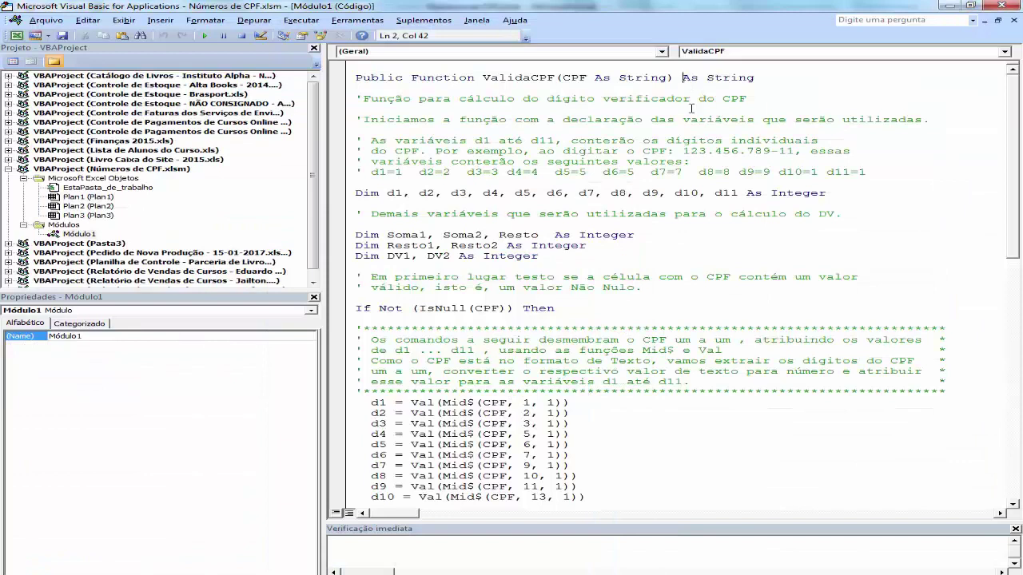
pyautogui.hotkey('shift', 'Right')
pyautogui.hotkey('shift', 'Right')
pyautogui.press('End')
pyautogui.write('s')
pyautogui.press('Right')
pyautogui.press('Right')
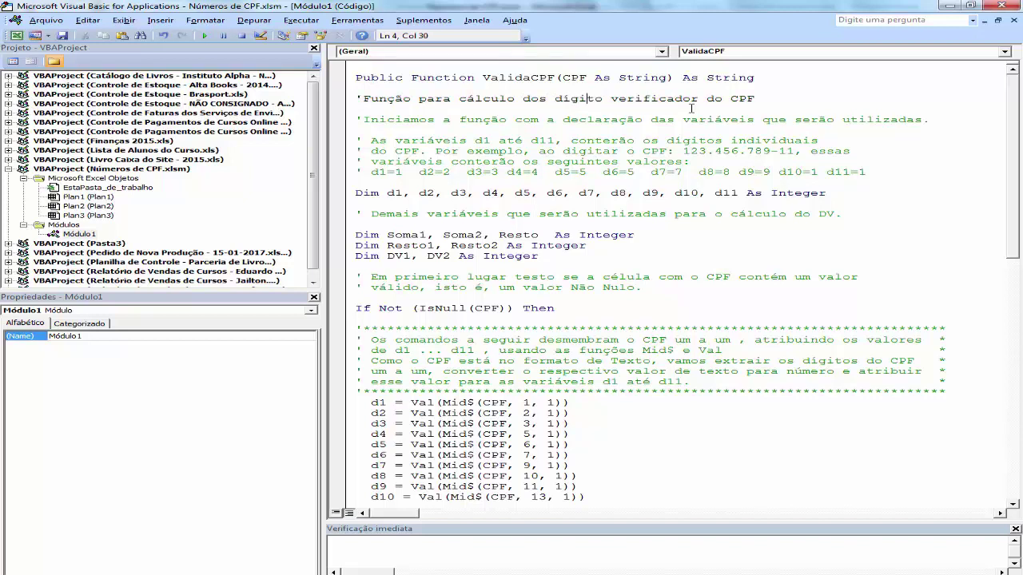
pyautogui.press('Right')
pyautogui.press('Right')
pyautogui.write('s')
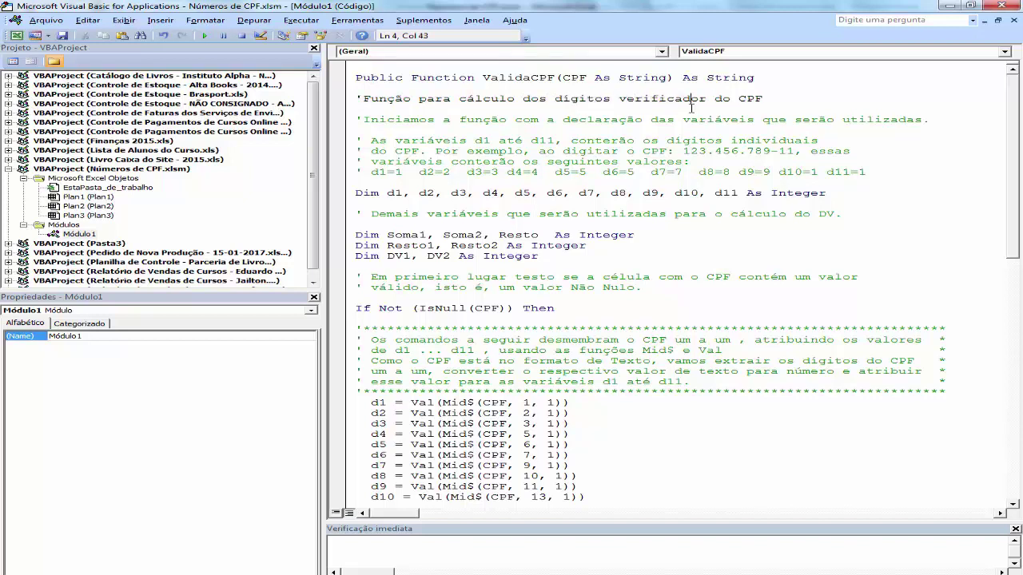
pyautogui.press('Left')
pyautogui.write('es')
pyautogui.press('Down')
pyautogui.press('Down')
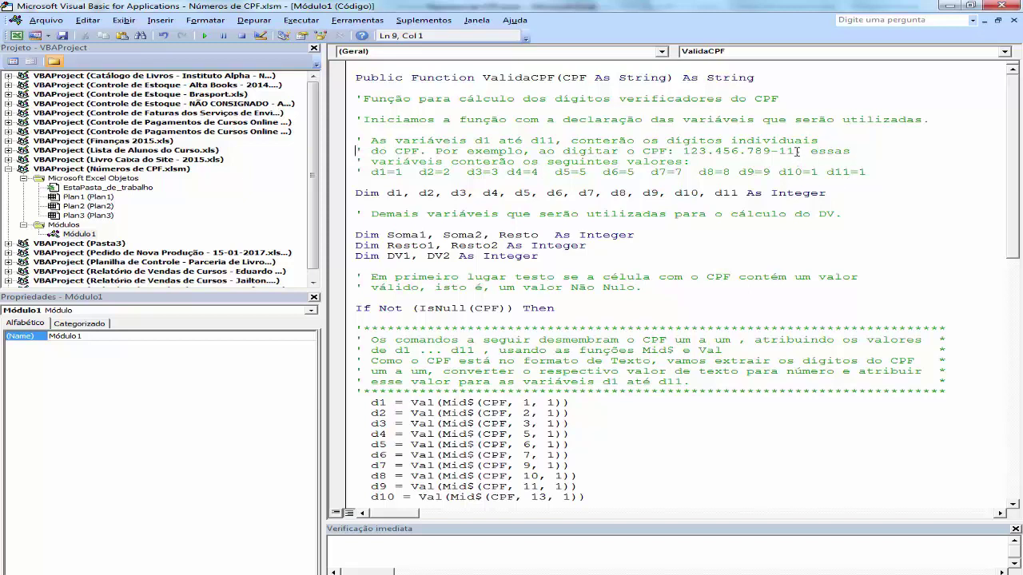
# - Inspect the example CPF's digits and check digits, then the d1 and Soma1 declarations
pyautogui.moveTo(794, 151); pyautogui.dragTo(682, 151)
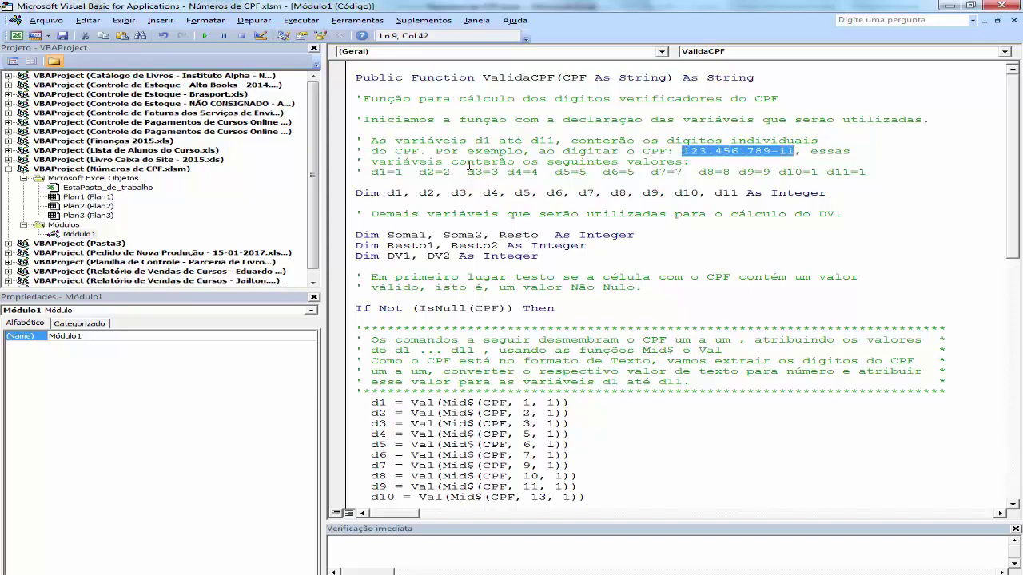
pyautogui.click(687, 159)
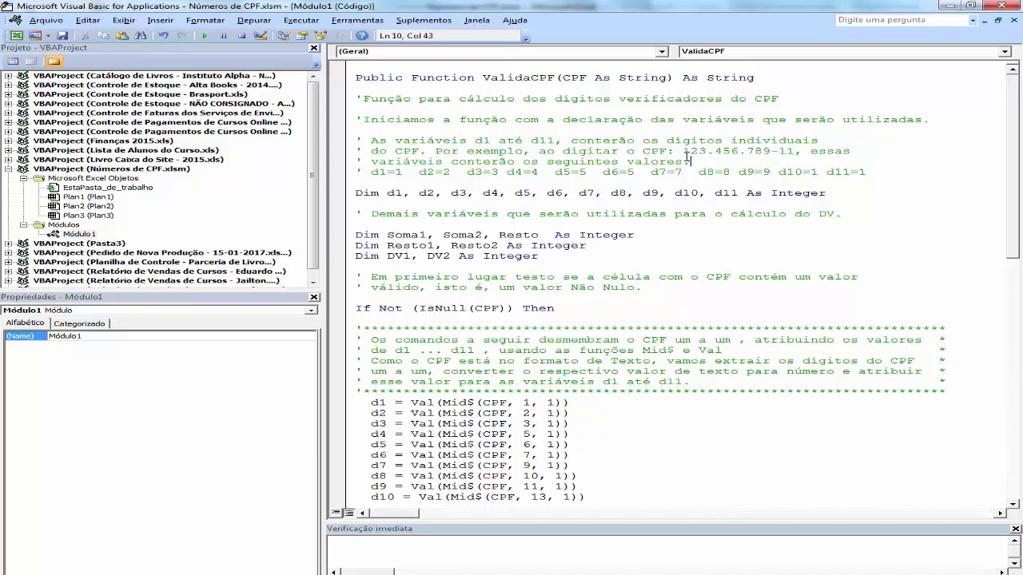
pyautogui.click(684, 151)
pyautogui.click(695, 151)
pyautogui.moveTo(695, 151); pyautogui.dragTo(690, 151)
pyautogui.moveTo(777, 151); pyautogui.dragTo(794, 151)
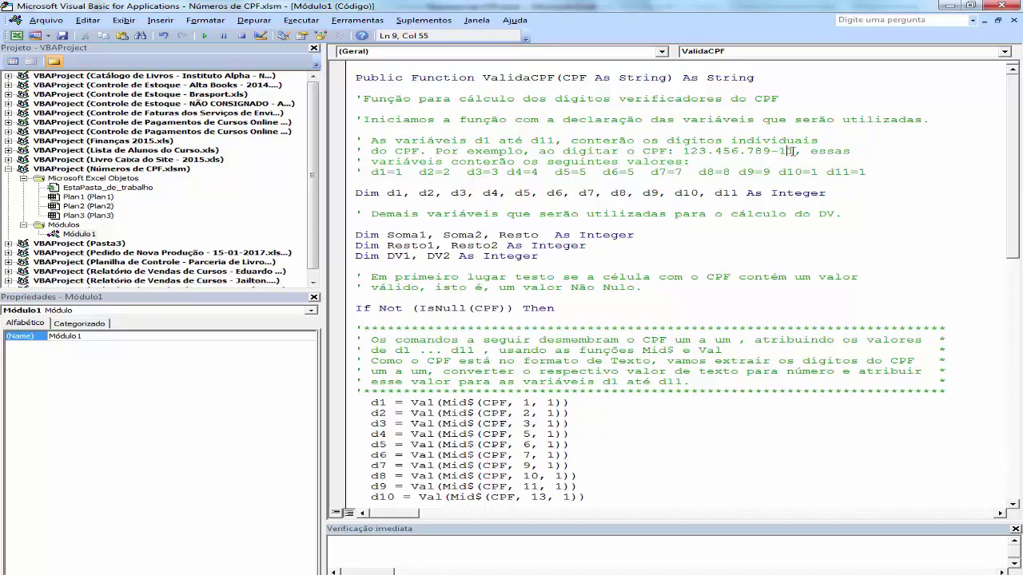
pyautogui.click(873, 177)
pyautogui.click(894, 194)
pyautogui.click(847, 216)
pyautogui.click(651, 234)
pyautogui.press('Down')
# - Highlight the IsNull(CPF) test in the null-check line
pyautogui.scroll(-1, 652, 239)
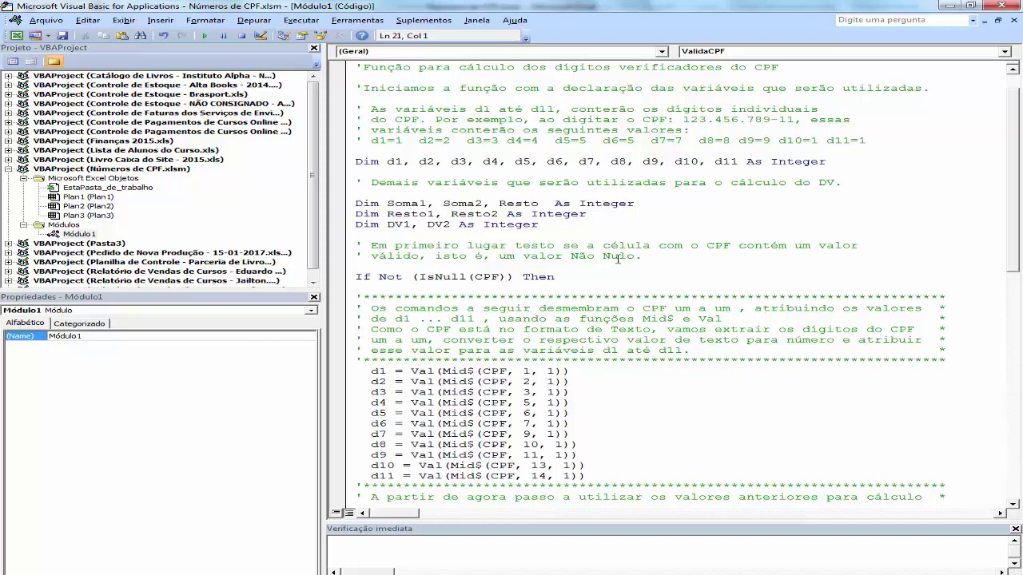
pyautogui.scroll(1, 617, 258)
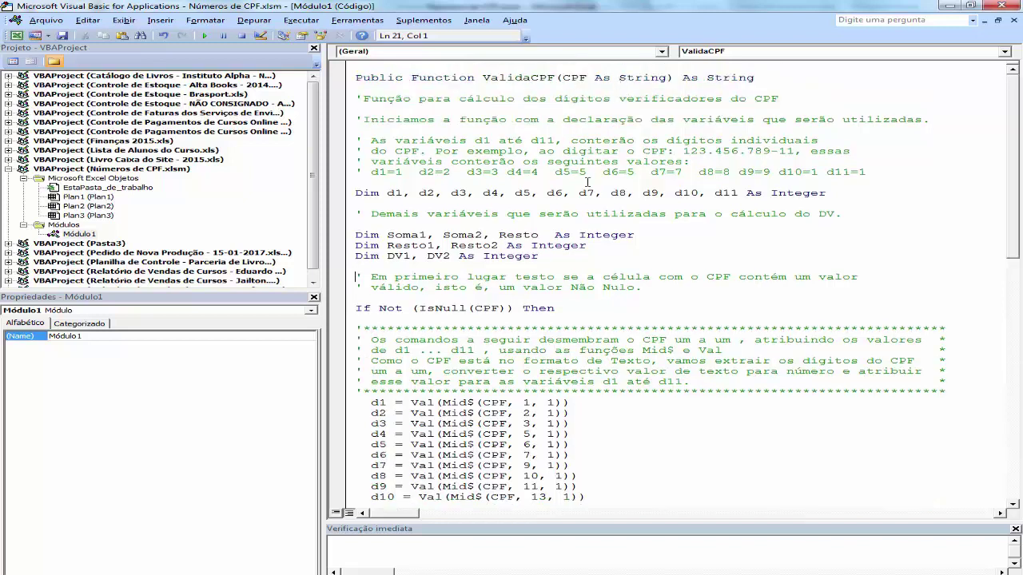
pyautogui.scroll(-2, 588, 219)
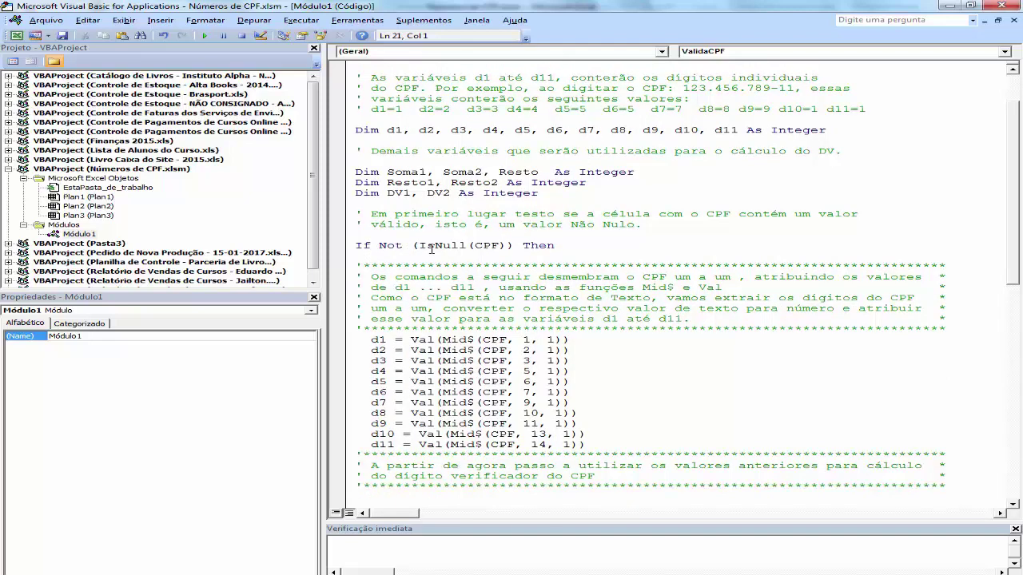
pyautogui.moveTo(418, 247); pyautogui.dragTo(468, 246)
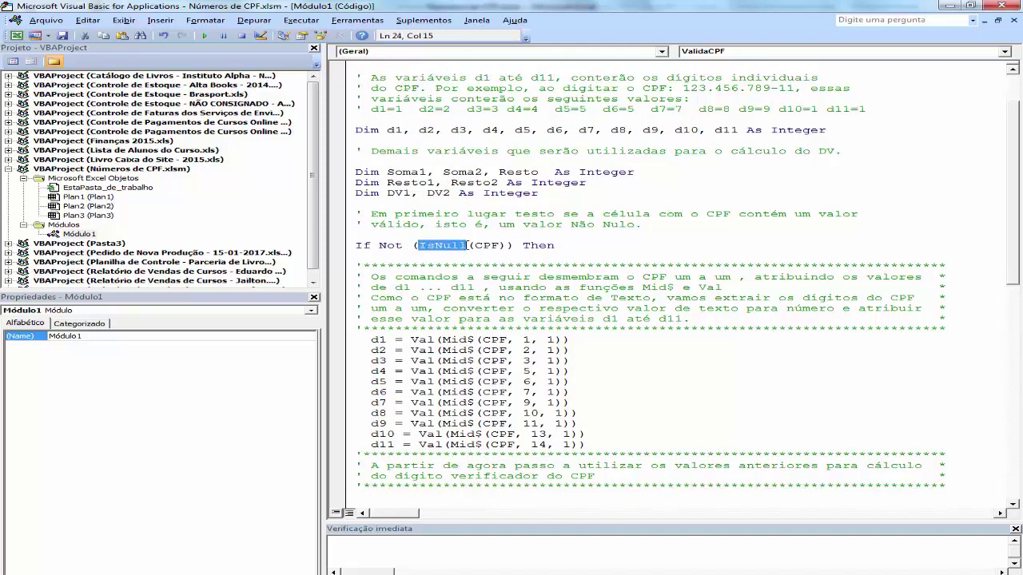
pyautogui.click(494, 246)
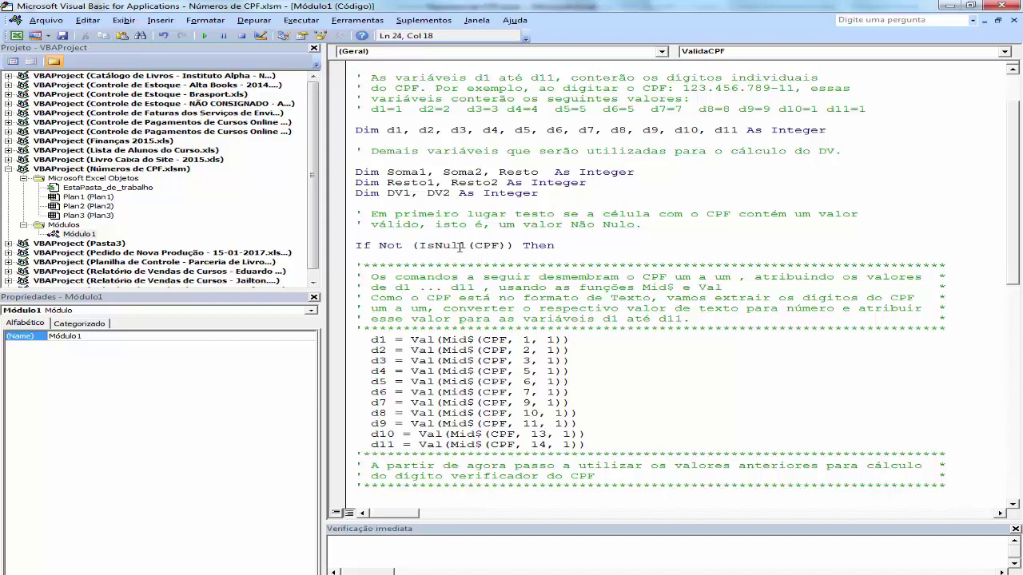
pyautogui.moveTo(418, 245); pyautogui.dragTo(509, 246)
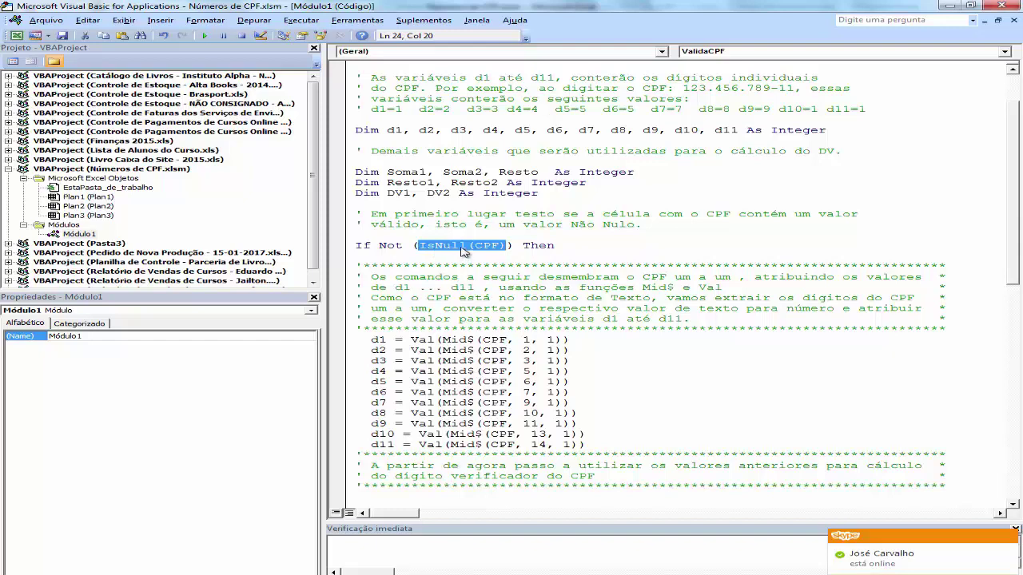
pyautogui.click(451, 246)
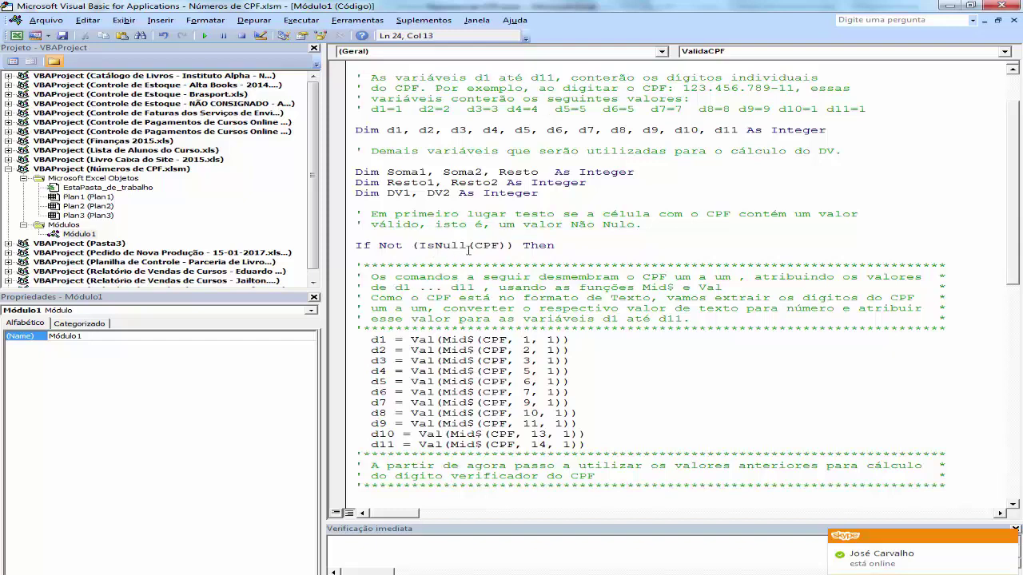
# - Scroll through the code to review the closing End If and End Function lines
pyautogui.scroll(-5, 469, 250)
pyautogui.scroll(-9, 469, 250)
pyautogui.scroll(-2, 469, 250)
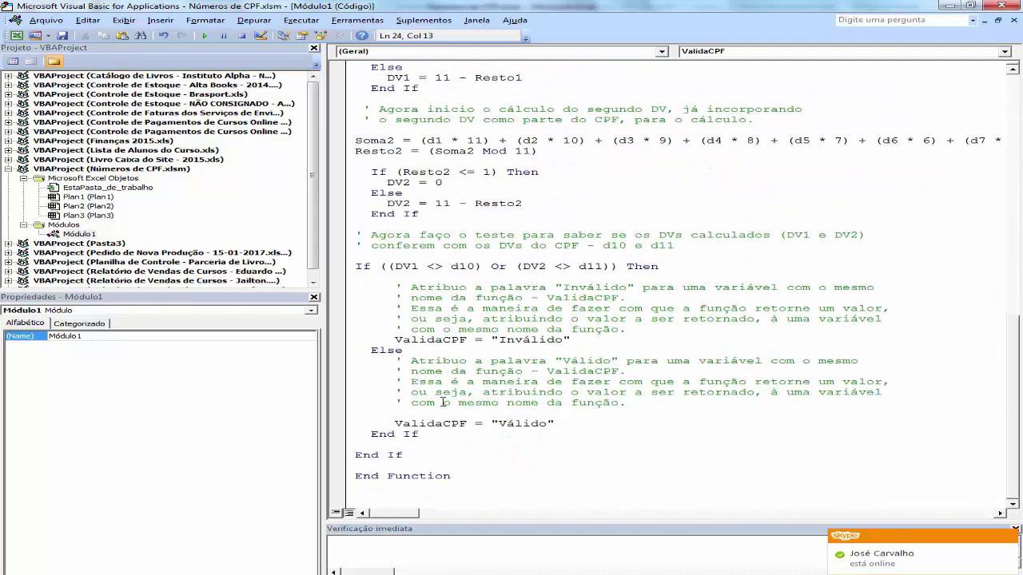
pyautogui.click(402, 457)
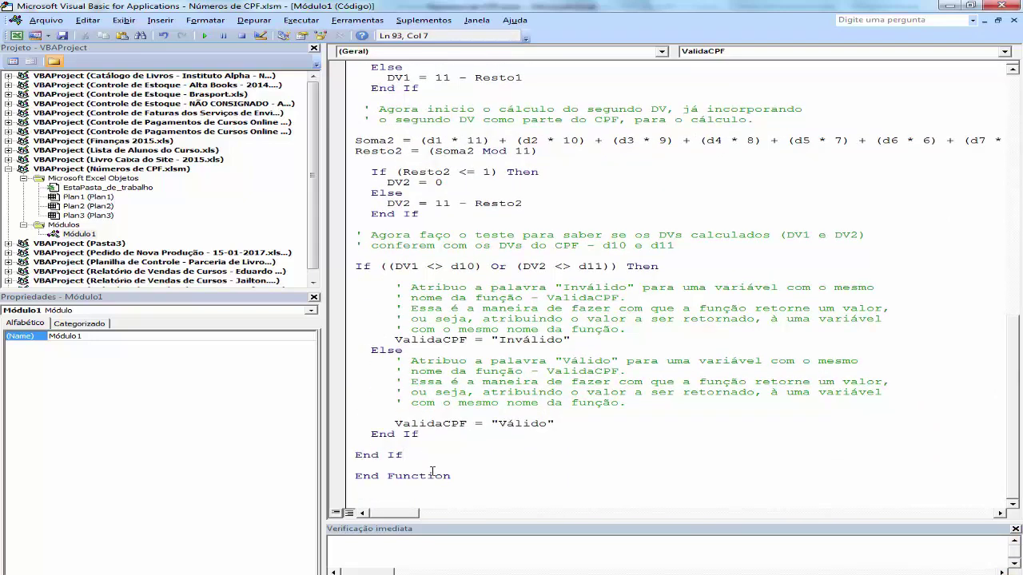
pyautogui.click(463, 476)
pyautogui.click(438, 457)
pyautogui.scroll(5, 438, 455)
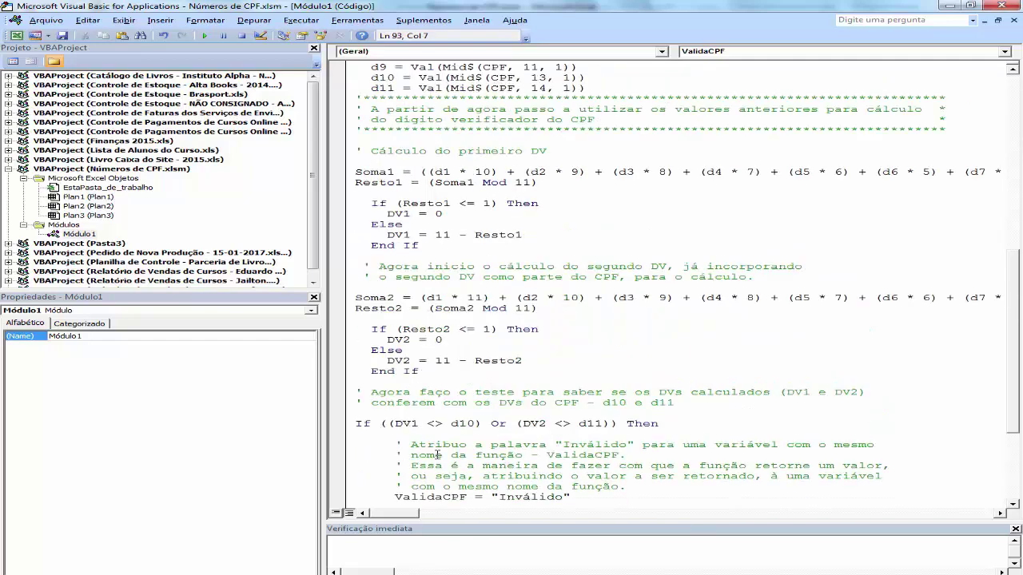
pyautogui.scroll(5, 438, 455)
pyautogui.scroll(2, 437, 455)
pyautogui.scroll(5, 438, 455)
pyautogui.scroll(-6, 437, 456)
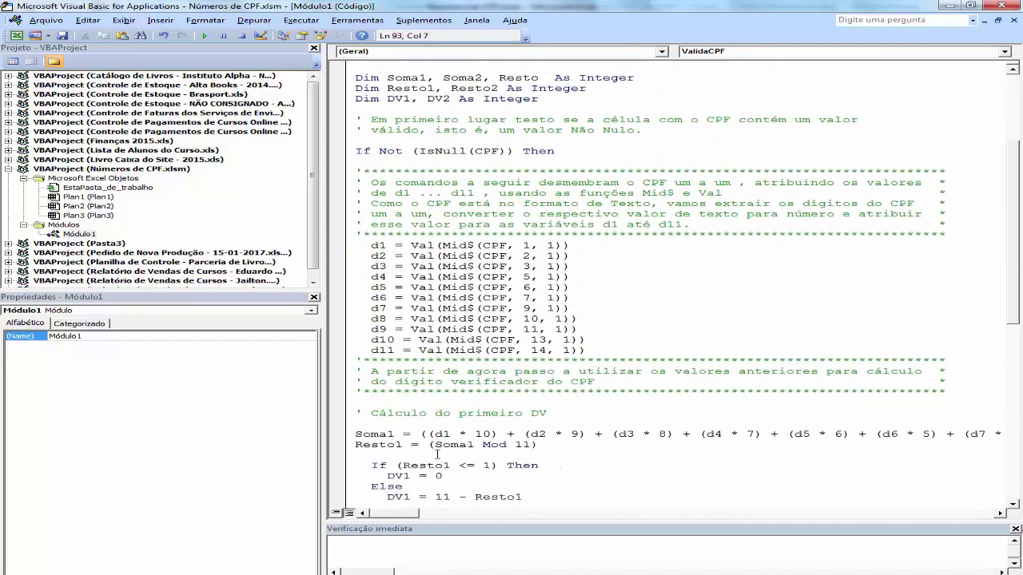
pyautogui.scroll(-3, 438, 456)
pyautogui.scroll(-5, 437, 455)
pyautogui.scroll(-3, 437, 454)
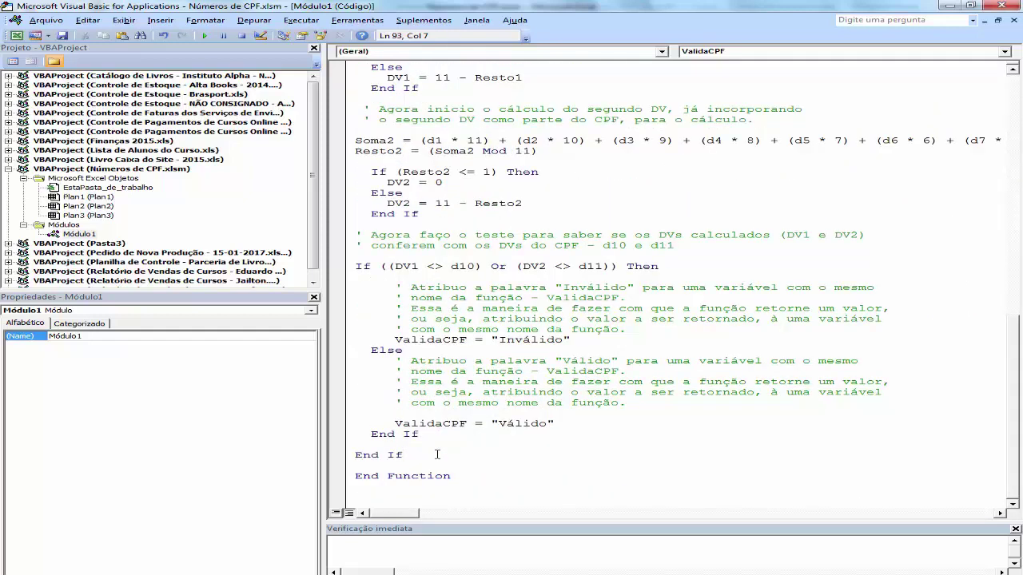
pyautogui.scroll(14, 437, 454)
pyautogui.scroll(7, 438, 454)
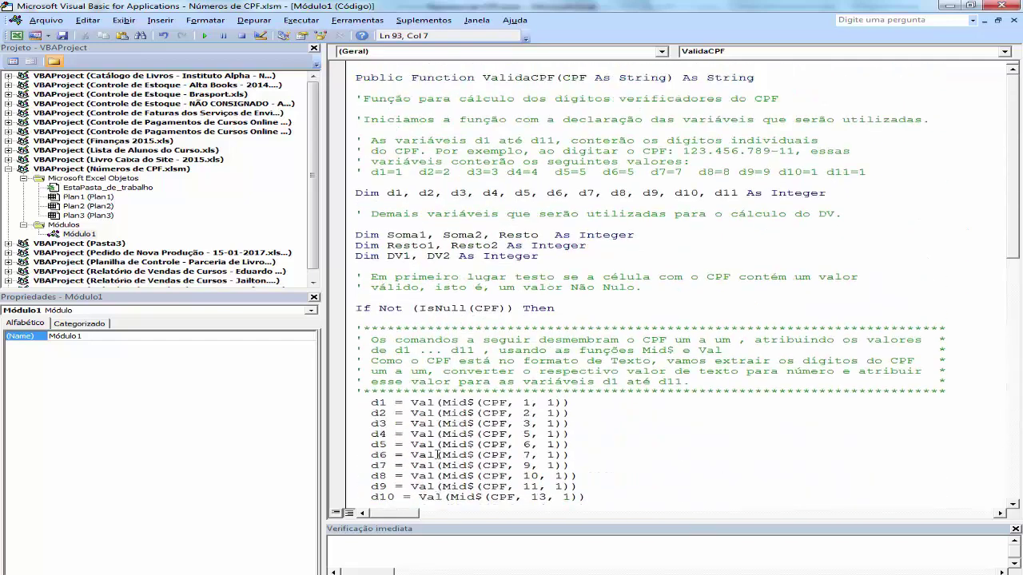
# - Insert a blank line after the asterisk border above the d1 assignments
pyautogui.click(437, 308)
pyautogui.scroll(-2, 437, 307)
pyautogui.click(947, 329)
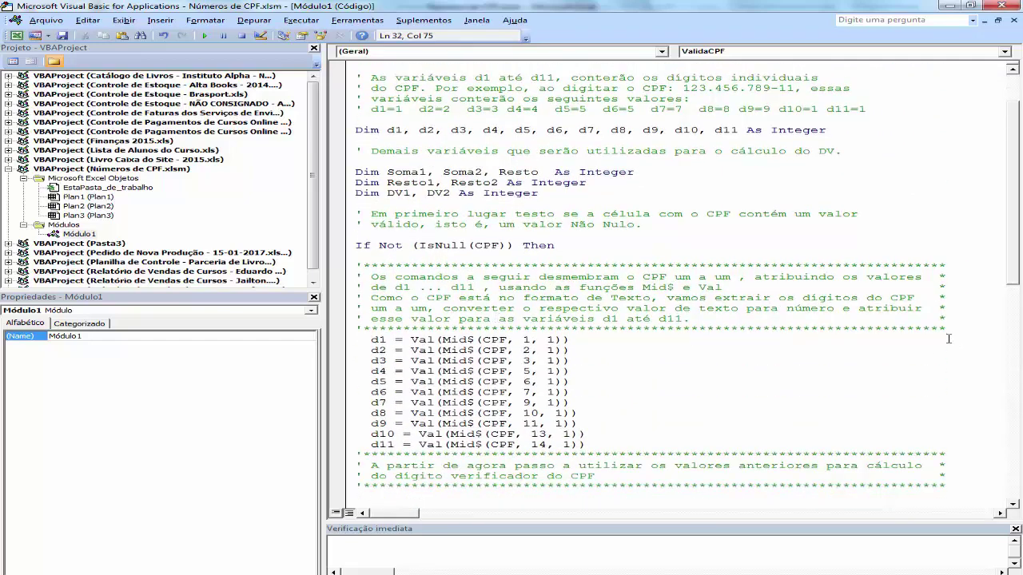
pyautogui.press('Return')
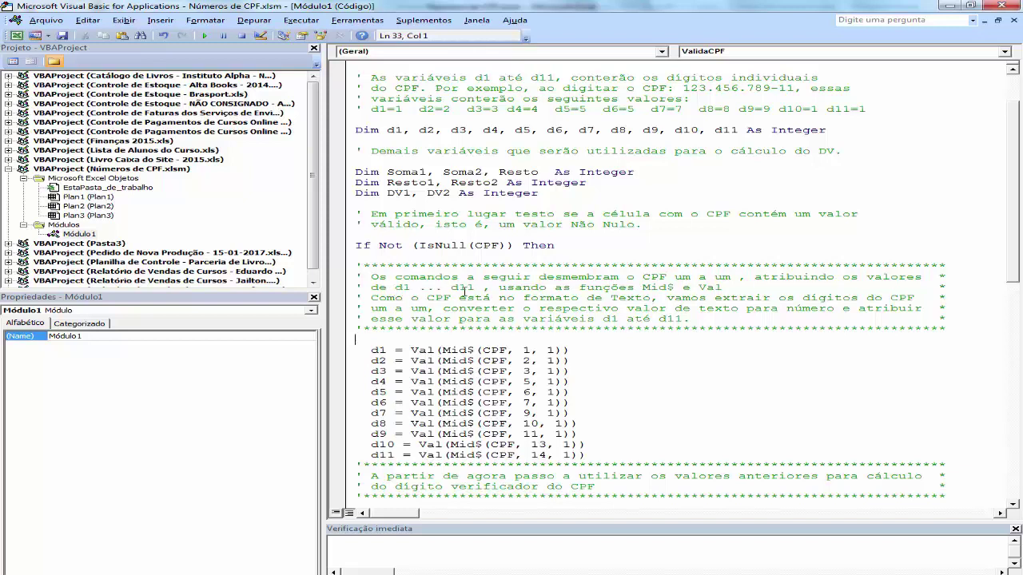
pyautogui.click(728, 289)
pyautogui.click(416, 571)
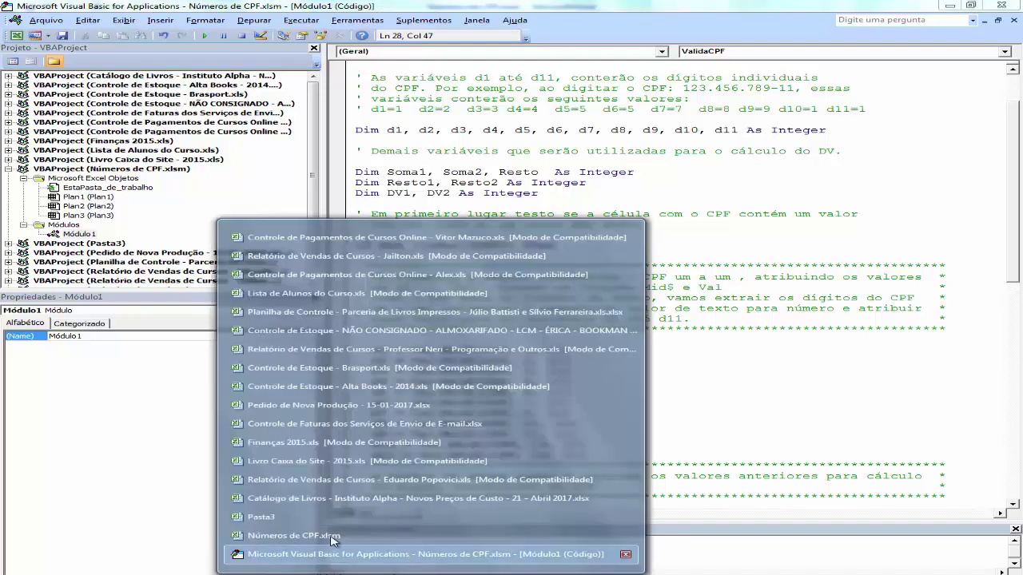
# - Edit cell A2 and highlight its CPF's first digits one by one, past the first dot
pyautogui.click(319, 535)
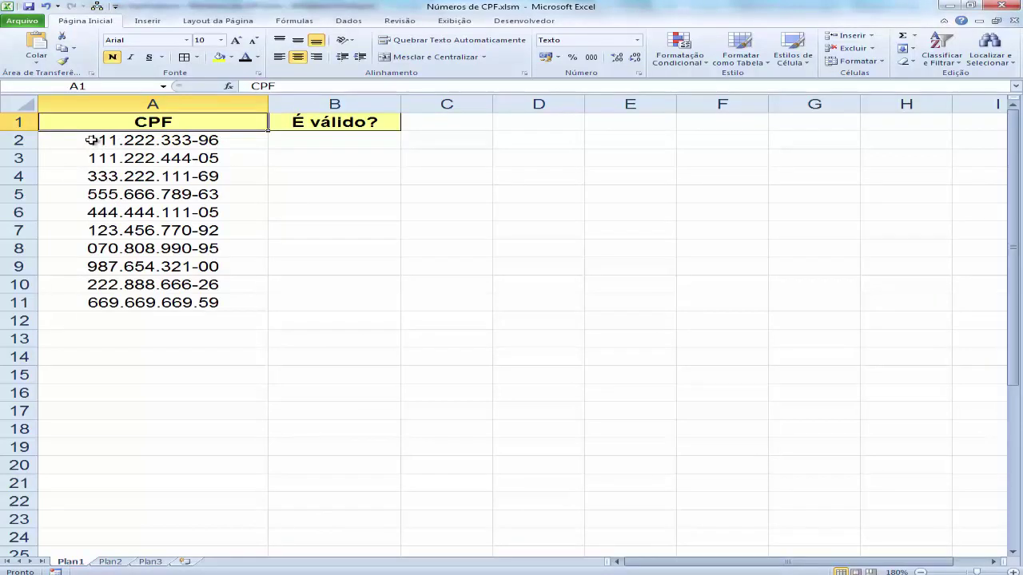
pyautogui.click(92, 140)
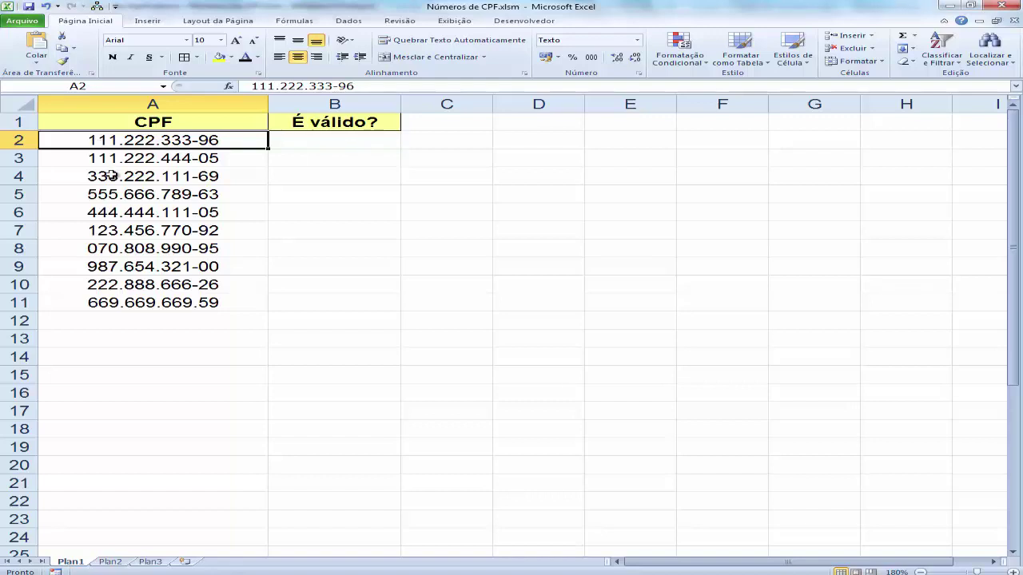
pyautogui.press('F2')
pyautogui.press('Home')
pyautogui.hotkey('shift', 'Right')
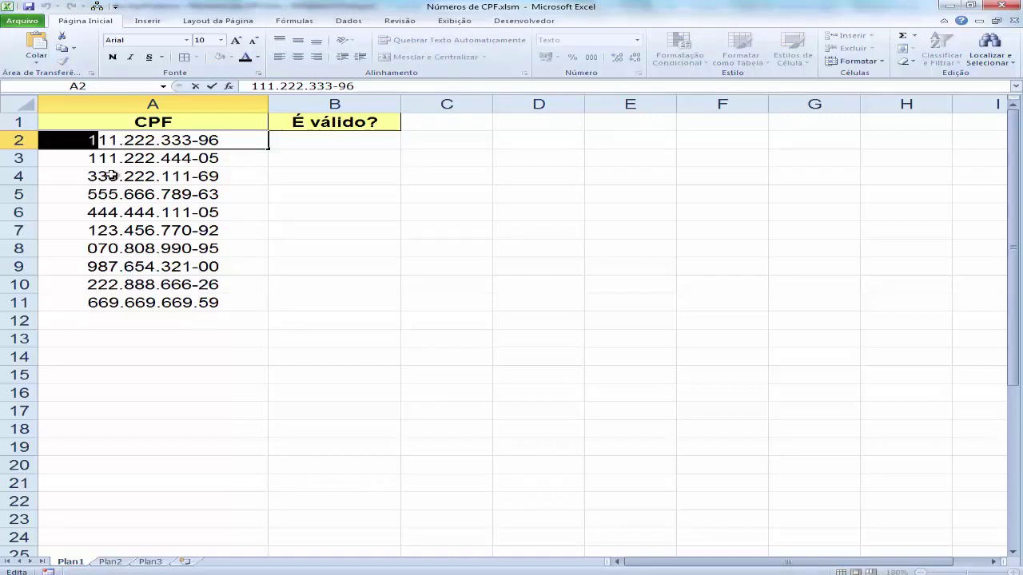
pyautogui.press('Right')
pyautogui.hotkey('shift', 'Right')
pyautogui.press('Right')
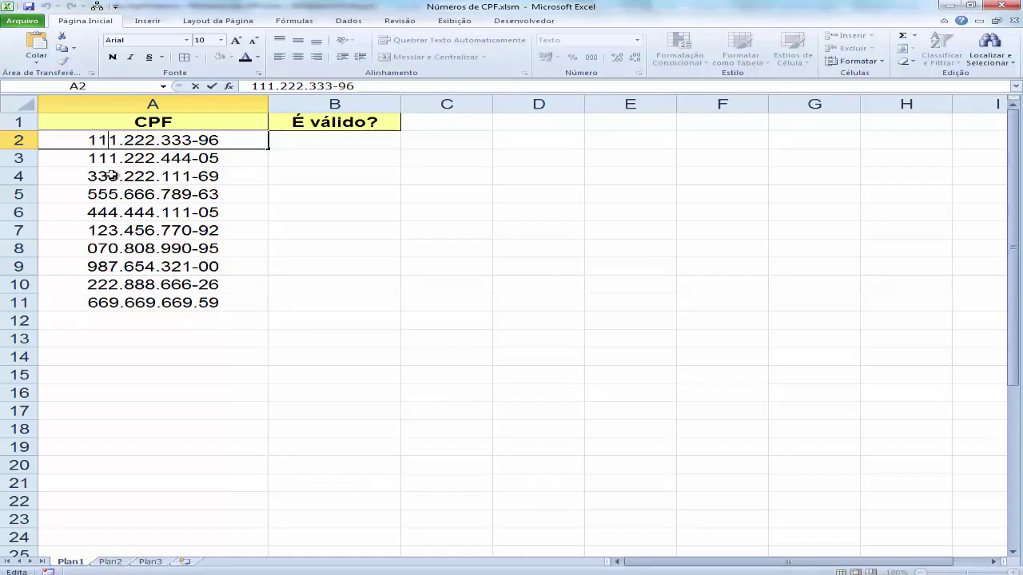
pyautogui.hotkey('shift', 'Right')
pyautogui.press('Right')
pyautogui.press('Right')
pyautogui.hotkey('shift', 'Right')
pyautogui.press('Left')
pyautogui.hotkey('shift', 'Left')
pyautogui.press('Right')
pyautogui.hotkey('shift', 'Right')
# - Highlight digits near the end of A2's CPF, then leave the cell unchanged
pyautogui.press('End')
pyautogui.press('Left')
pyautogui.hotkey('shift', 'Right')
pyautogui.press('Right')
pyautogui.hotkey('shift', 'Right')
pyautogui.press('Escape')
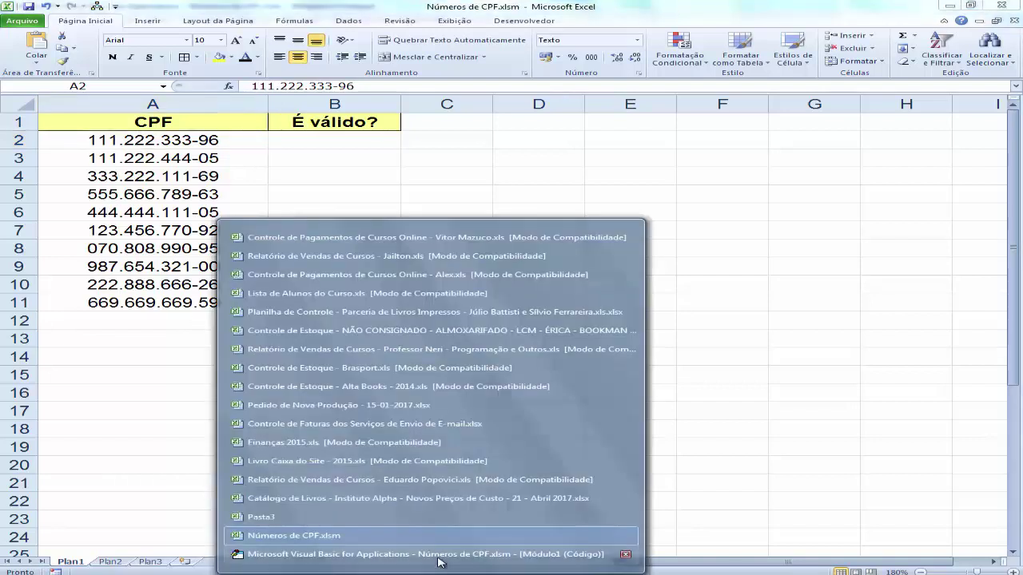
# - Examine the Mid$(CPF, 1, 1) call and its arguments on the d1 line of ValidaCPF
pyautogui.click(343, 559)
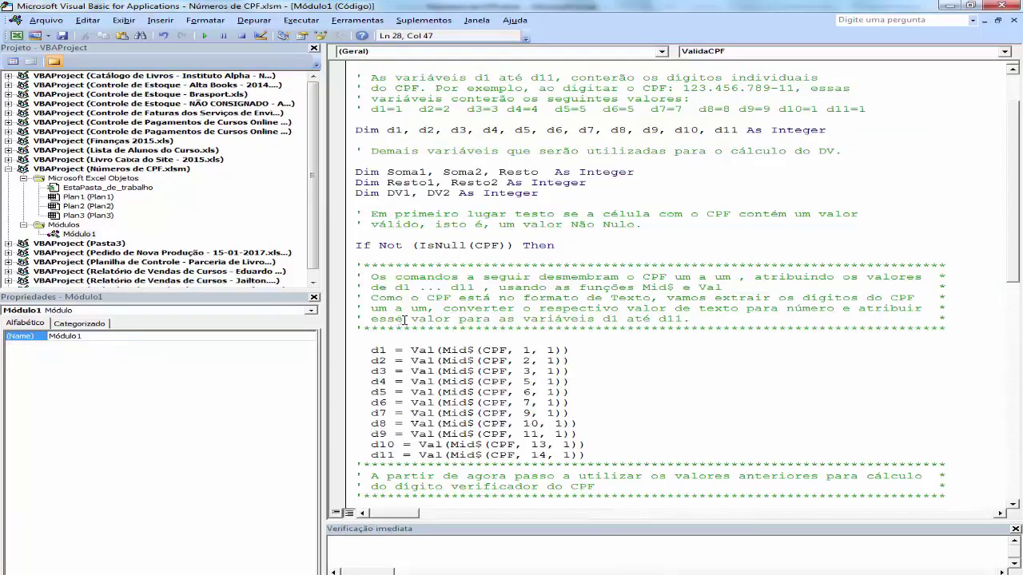
pyautogui.scroll(-1, 405, 320)
pyautogui.scroll(-1, 404, 319)
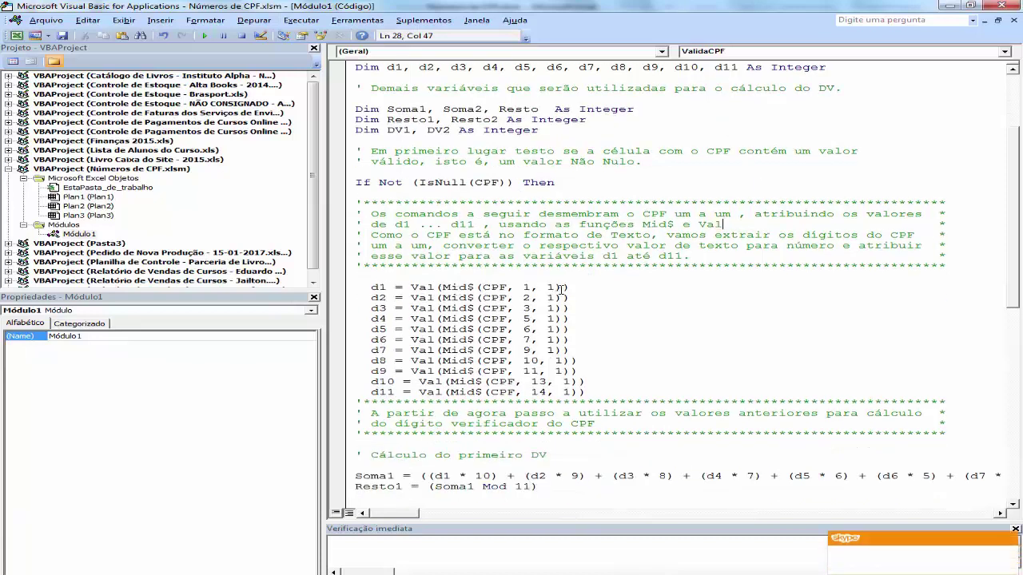
pyautogui.moveTo(562, 288); pyautogui.dragTo(450, 290)
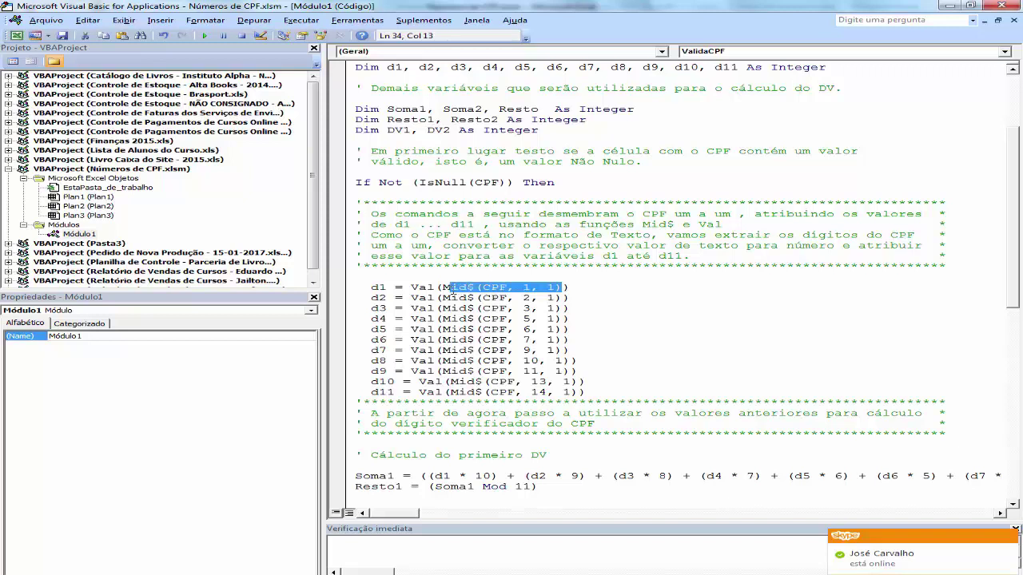
pyautogui.click(451, 289)
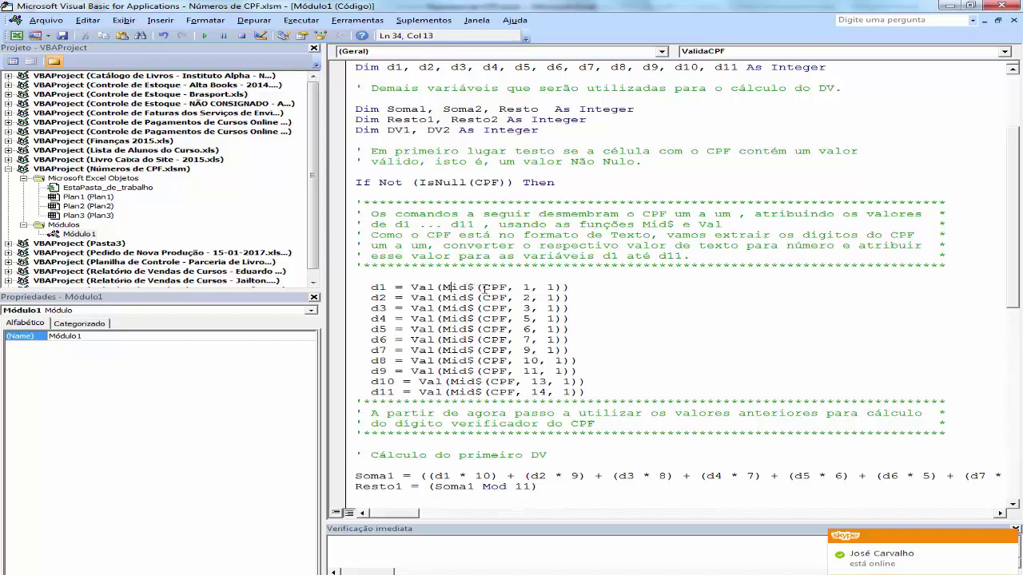
pyautogui.moveTo(481, 289); pyautogui.dragTo(506, 288)
pyautogui.click(528, 287)
pyautogui.press('Right')
pyautogui.press('Right')
pyautogui.press('Right')
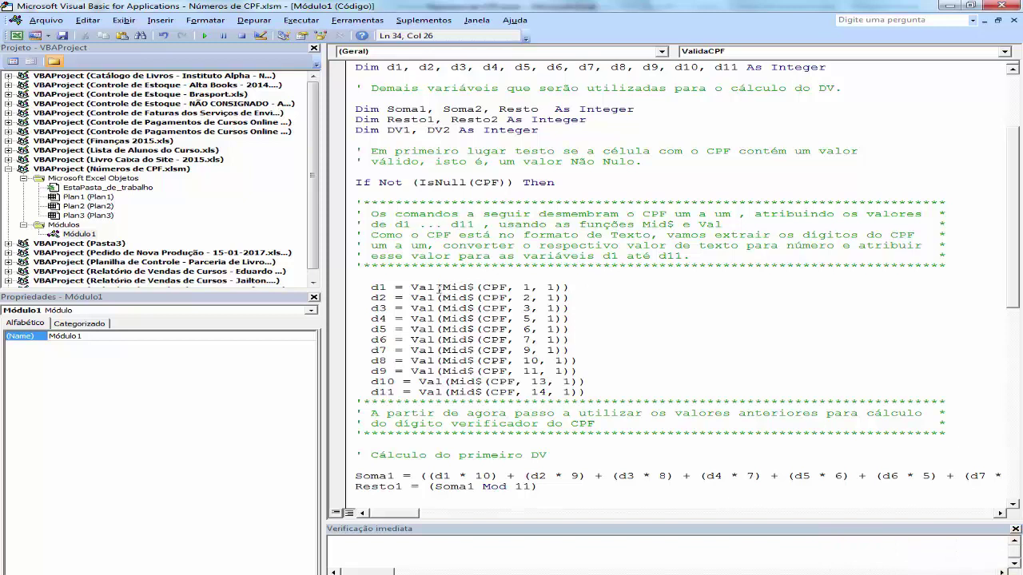
pyautogui.moveTo(436, 288); pyautogui.dragTo(564, 287)
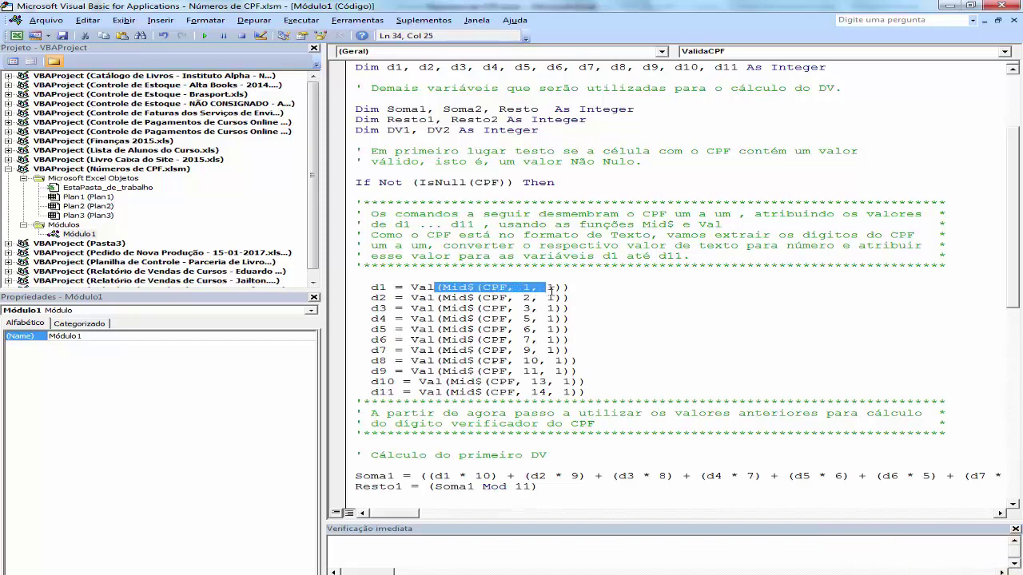
pyautogui.click(440, 288)
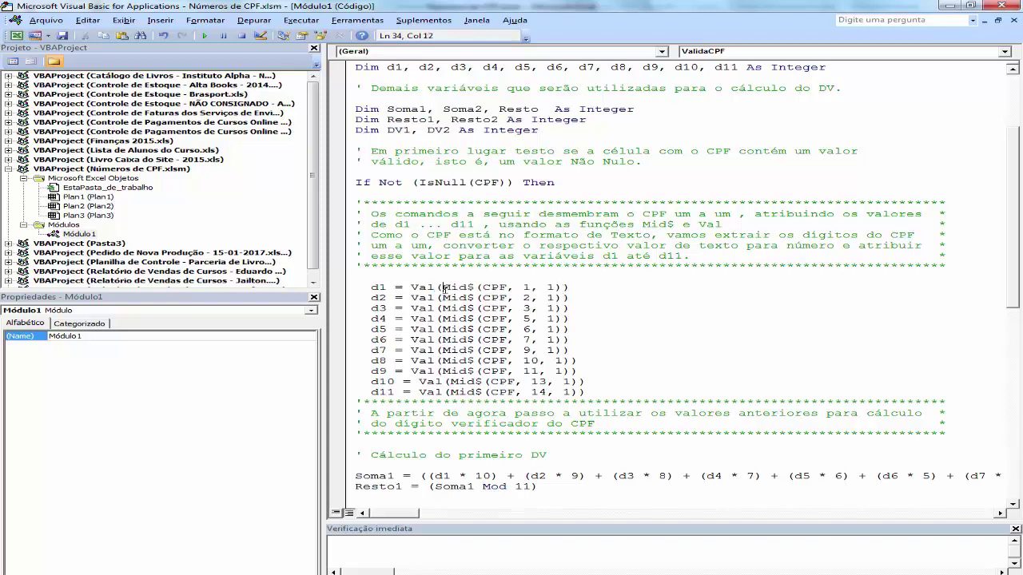
pyautogui.keyDown('shift'); pyautogui.click(562, 289); pyautogui.keyUp('shift')
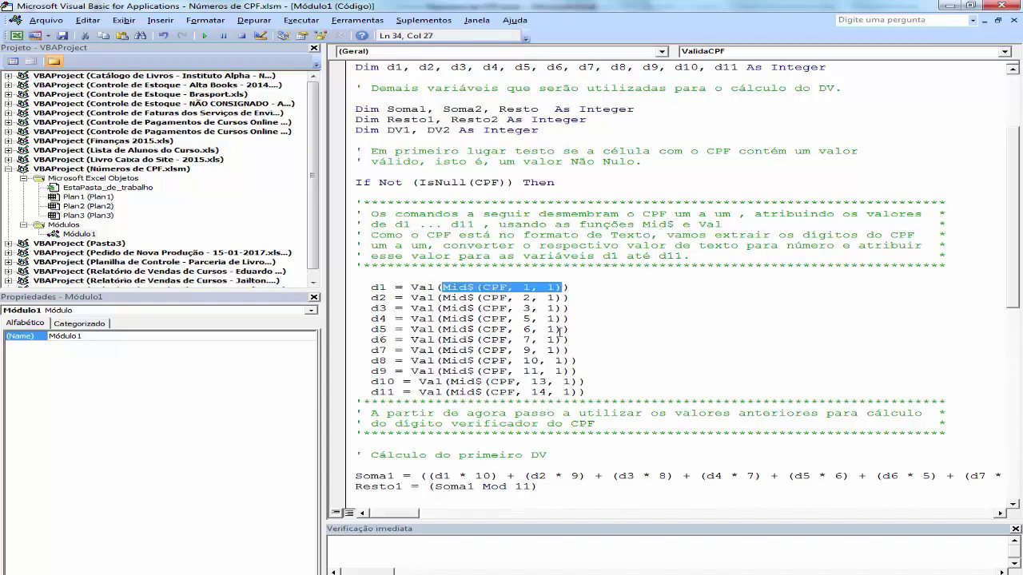
pyautogui.press('Left')
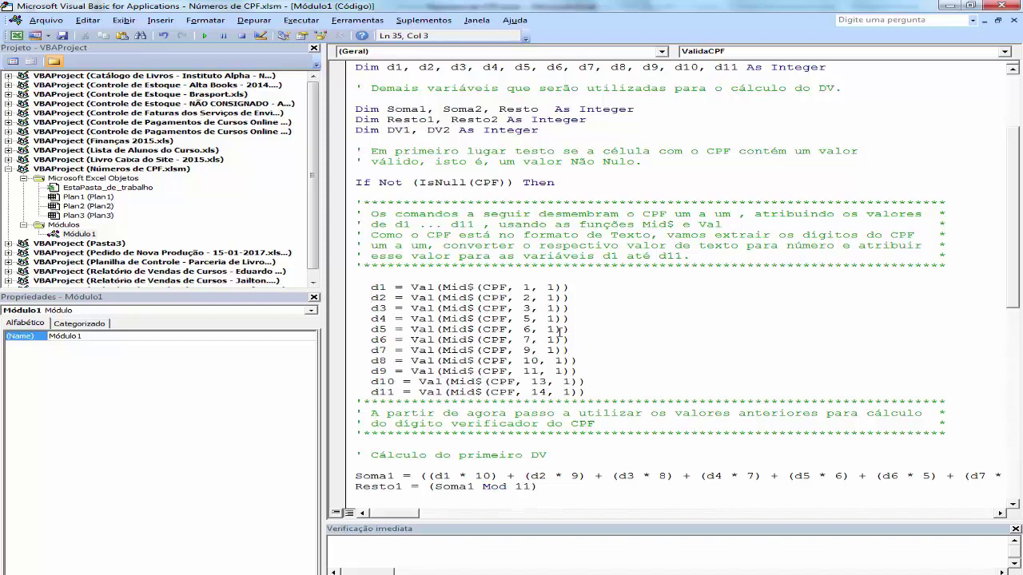
# - Insert a blank line after d3, separating the d1–d3 assignments from d4–d11
pyautogui.press('Down')
pyautogui.press('Return')
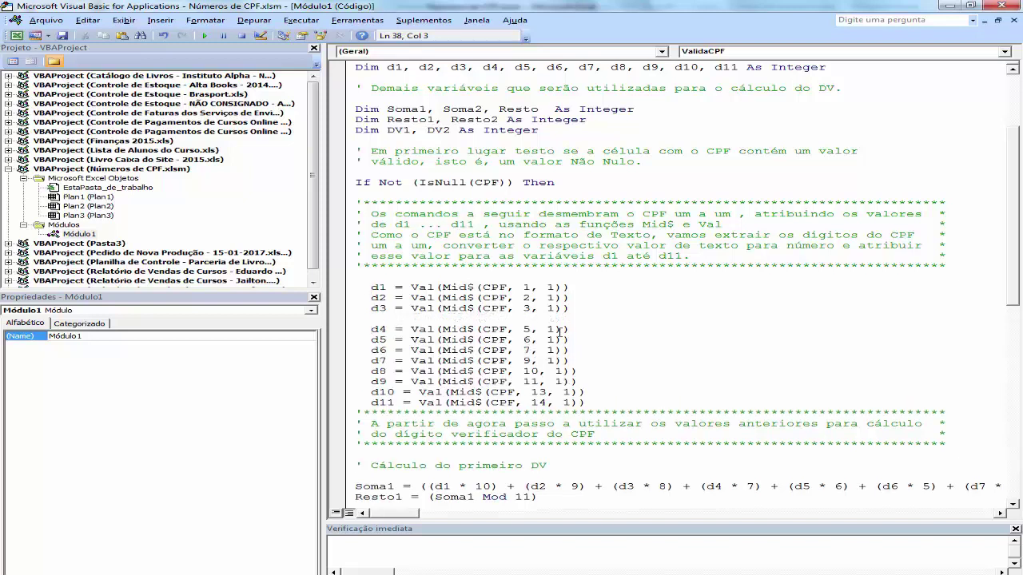
pyautogui.press('Right')
pyautogui.press('Right')
pyautogui.press('Right')
pyautogui.press('Up')
pyautogui.press('Down')
pyautogui.hotkey('shift', 'Left')
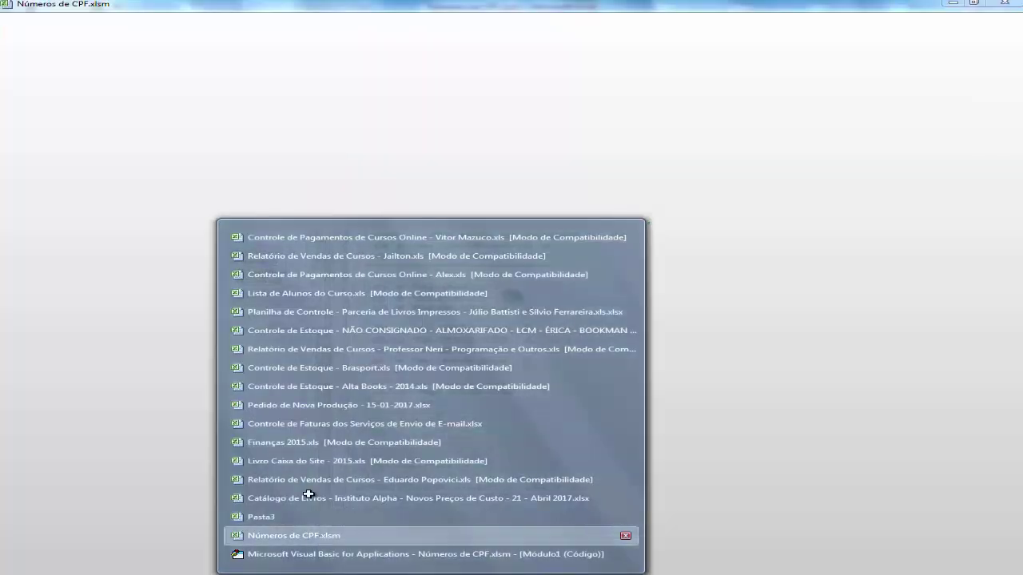
pyautogui.click(311, 536)
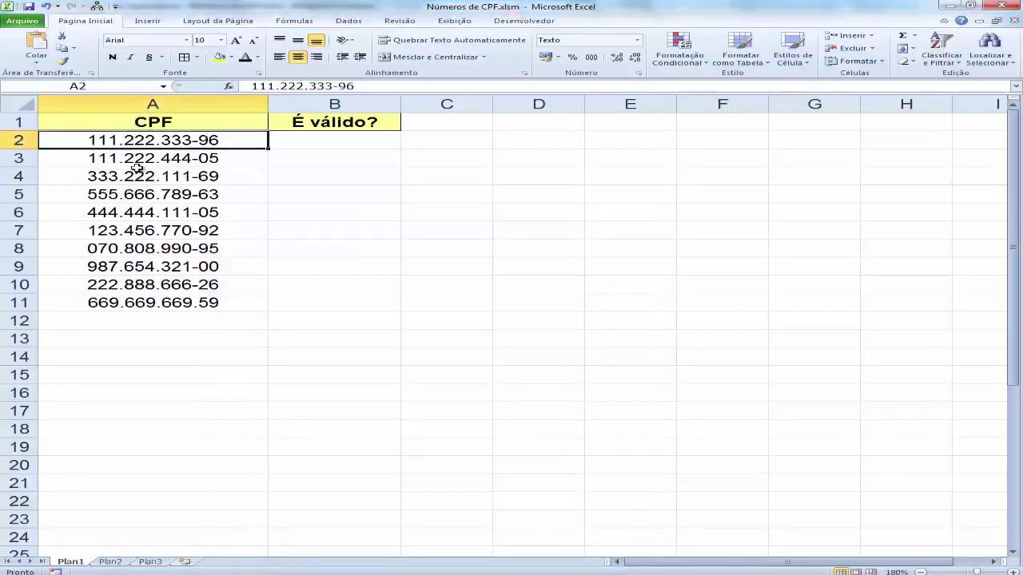
pyautogui.press('F2')
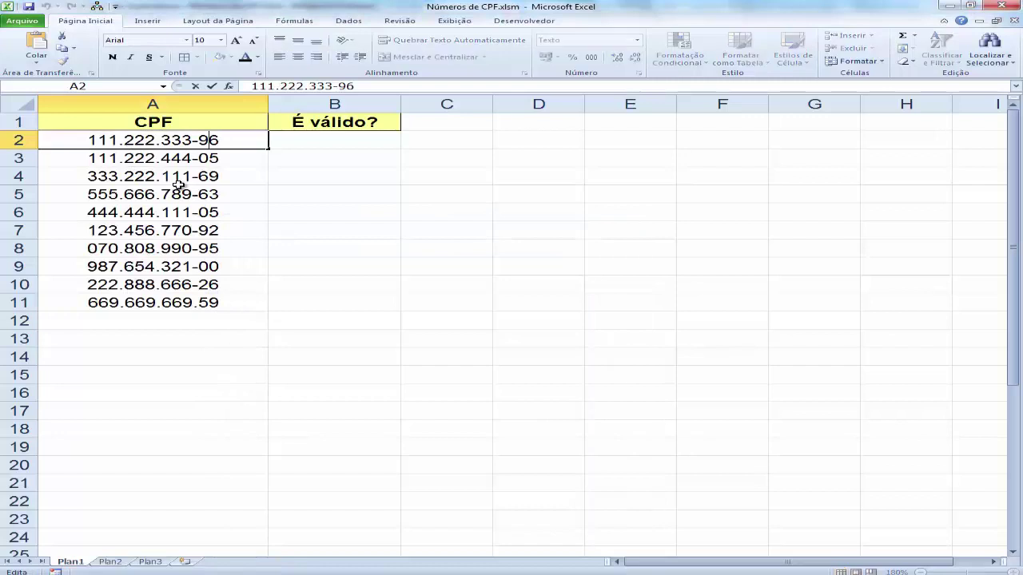
pyautogui.press('Left')
pyautogui.press('Left')
pyautogui.press('Left')
pyautogui.press('Right')
pyautogui.press('Right')
pyautogui.press('Right')
pyautogui.hotkey('shift', 'Left')
pyautogui.press('Right')
pyautogui.press('Right')
pyautogui.hotkey('shift', 'Right')
pyautogui.press('Escape')
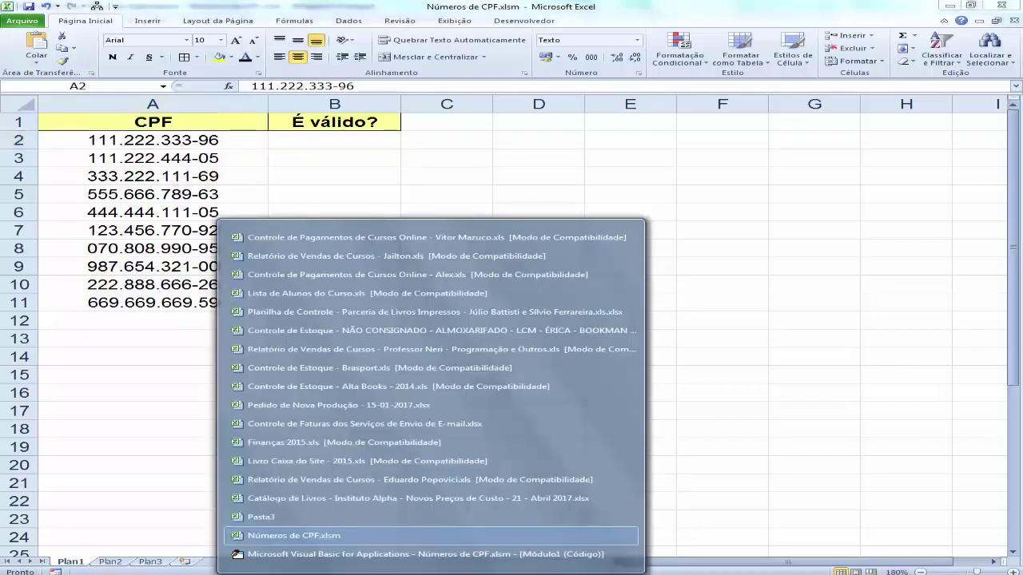
pyautogui.click(369, 554)
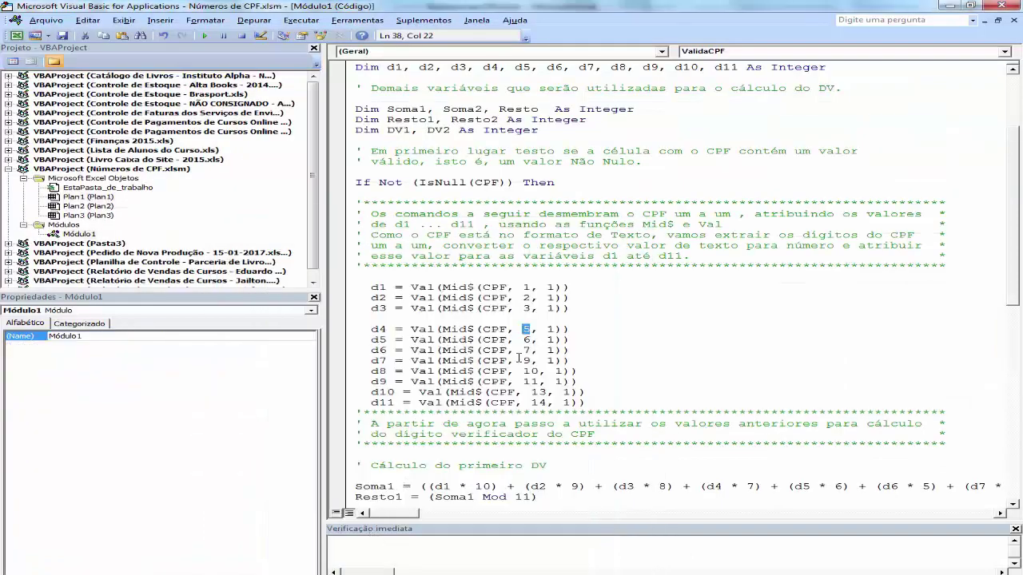
# - Add a blank line between the d6 and d7 assignments so d4–d6 form their own group
pyautogui.click(524, 350)
pyautogui.click(553, 330)
pyautogui.press('Down')
pyautogui.press('Return')
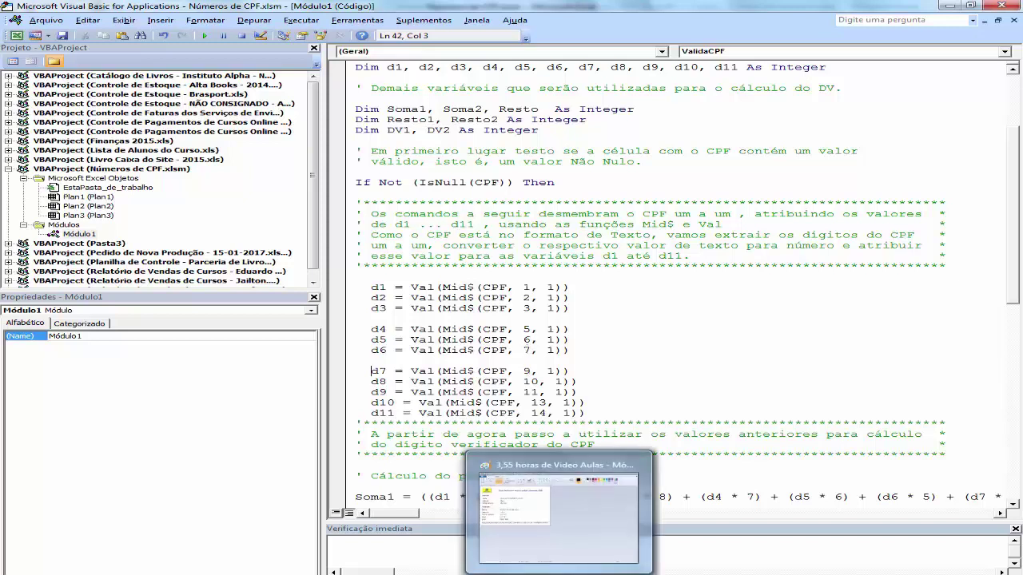
# - Check the character positions of 111.222.333-96 in A2 without changing the cell
pyautogui.click(330, 543)
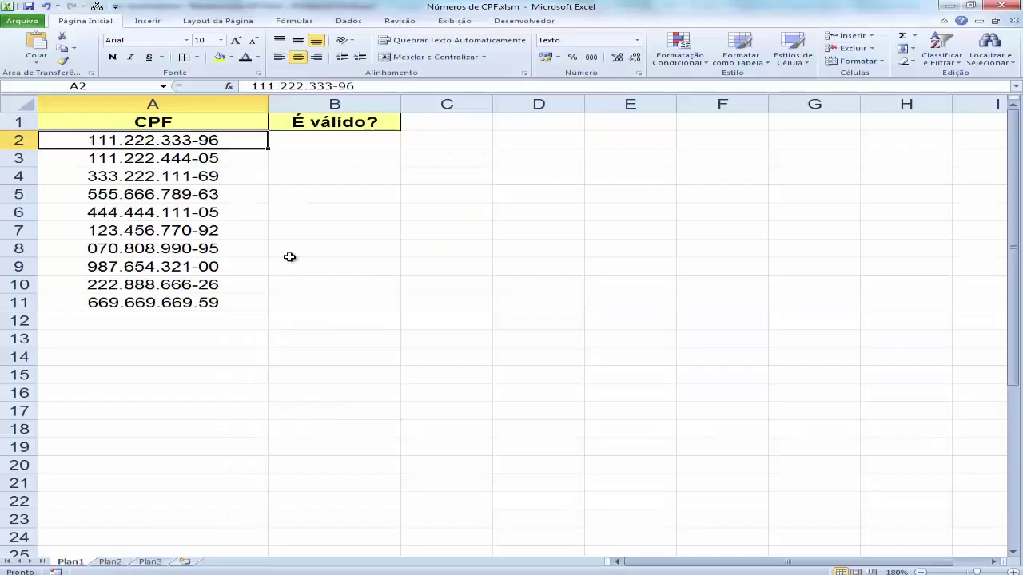
pyautogui.press('F2')
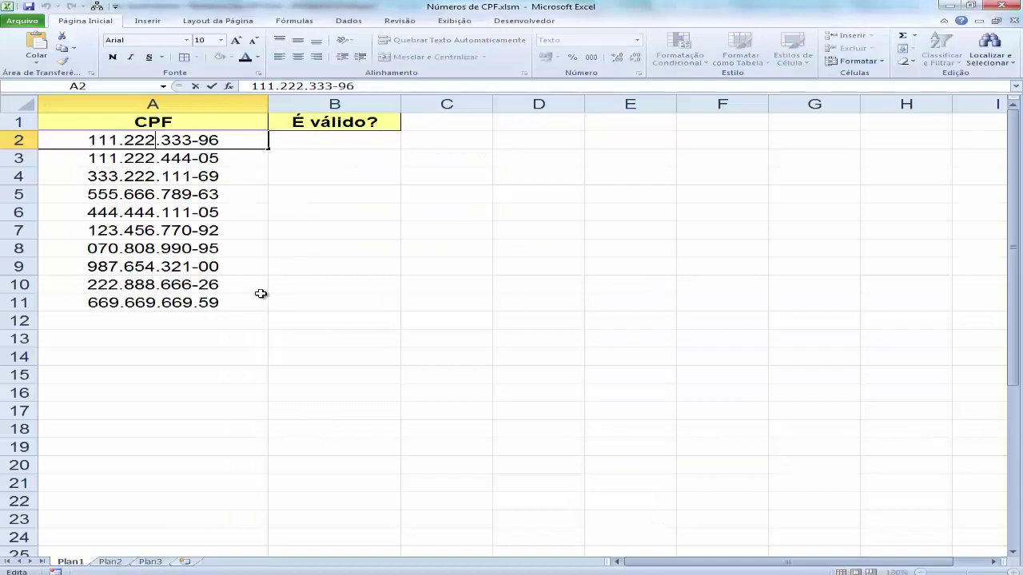
pyautogui.hotkey('shift', 'Right')
pyautogui.press('Right')
pyautogui.hotkey('shift', 'Right')
pyautogui.hotkey('shift', 'Left')
pyautogui.hotkey('shift', 'Left')
pyautogui.press('Right')
pyautogui.hotkey('shift', 'Right')
pyautogui.press('Escape')
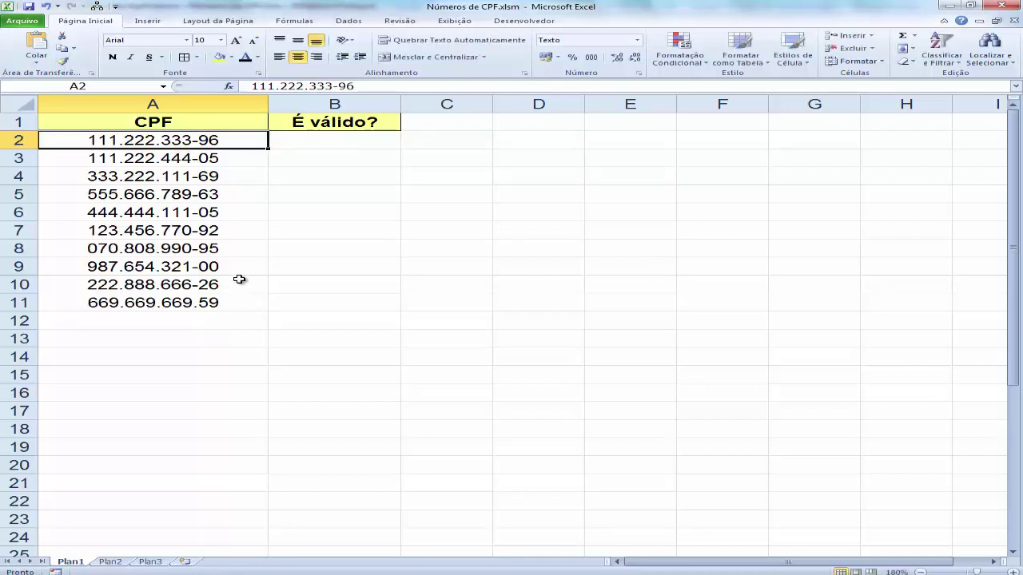
# - Insert a blank line after d9, setting the d10–d11 check digits apart
pyautogui.click(393, 556)
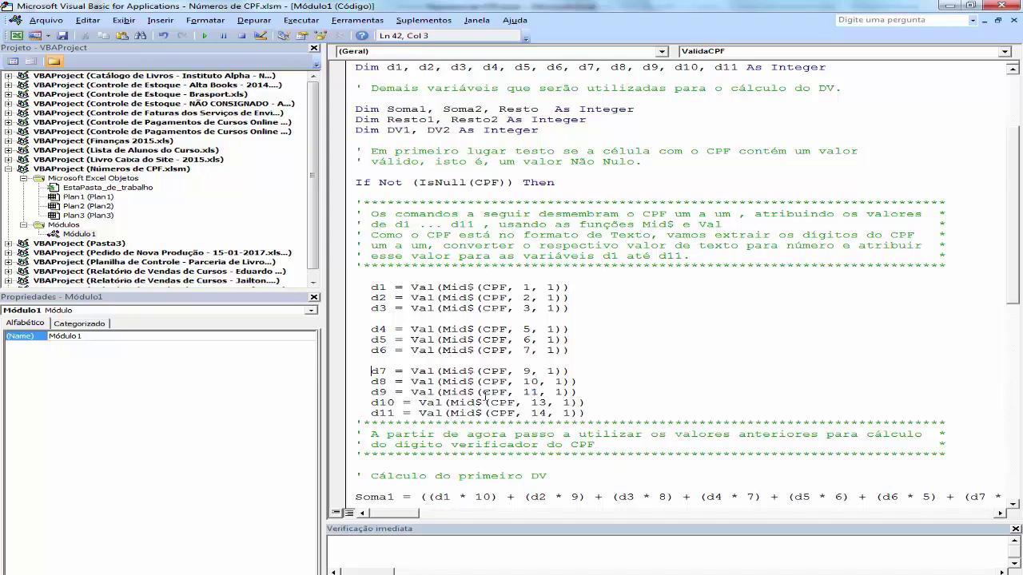
pyautogui.press('Return')
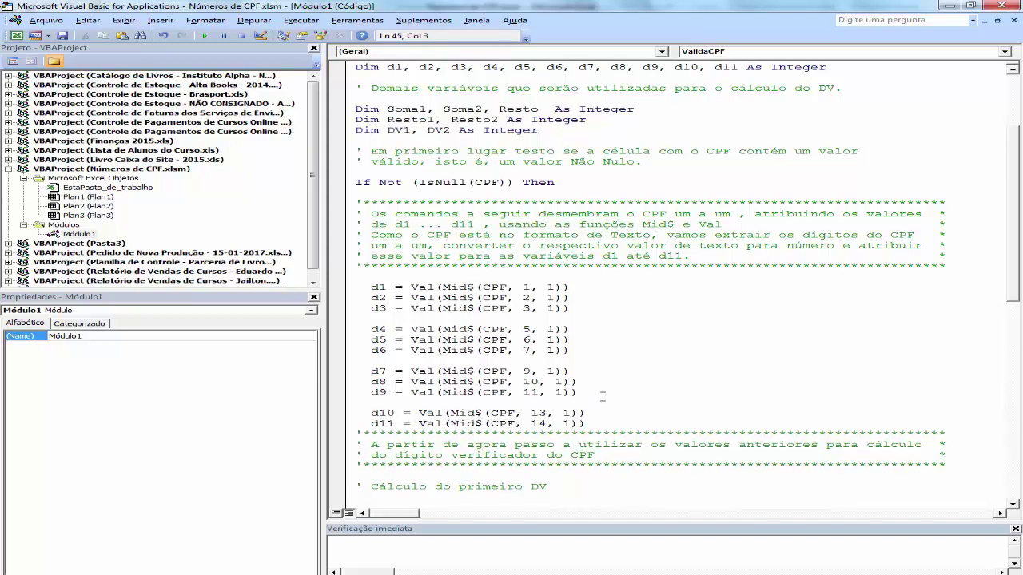
pyautogui.scroll(-1, 599, 395)
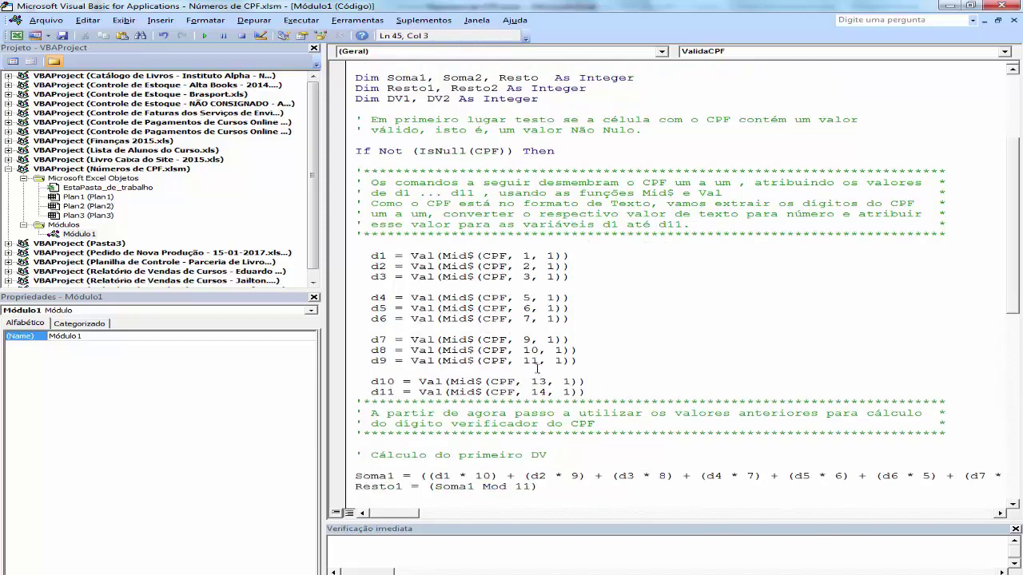
pyautogui.click(404, 572)
pyautogui.click(328, 536)
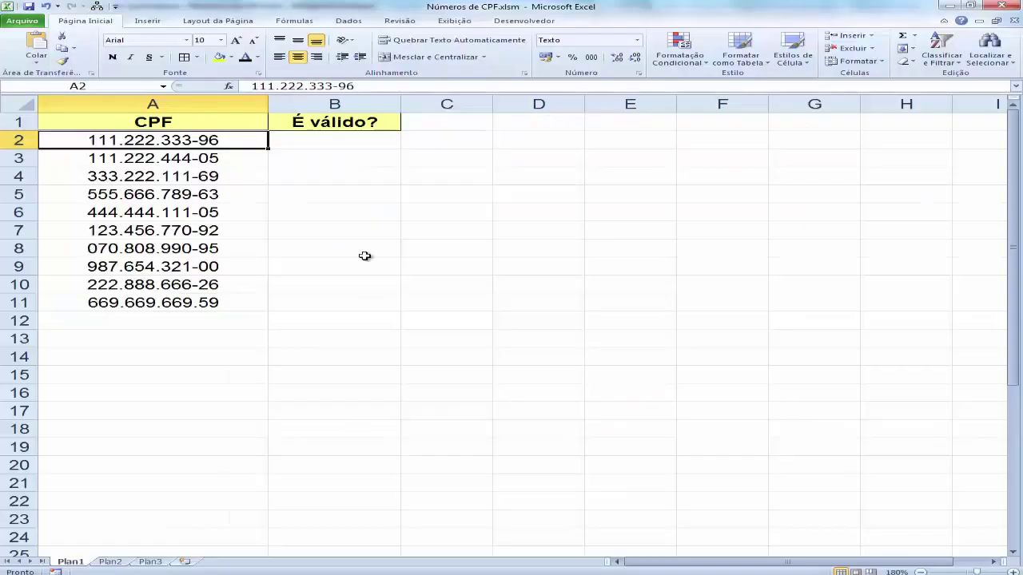
pyautogui.doubleClick(200, 141)
pyautogui.hotkey('shift', 'Left')
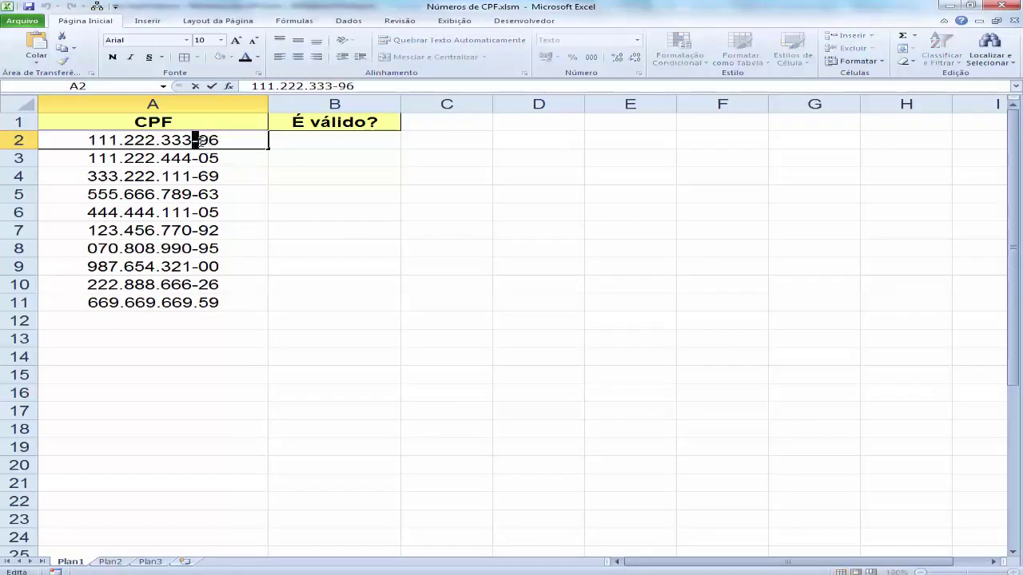
pyautogui.press('Escape')
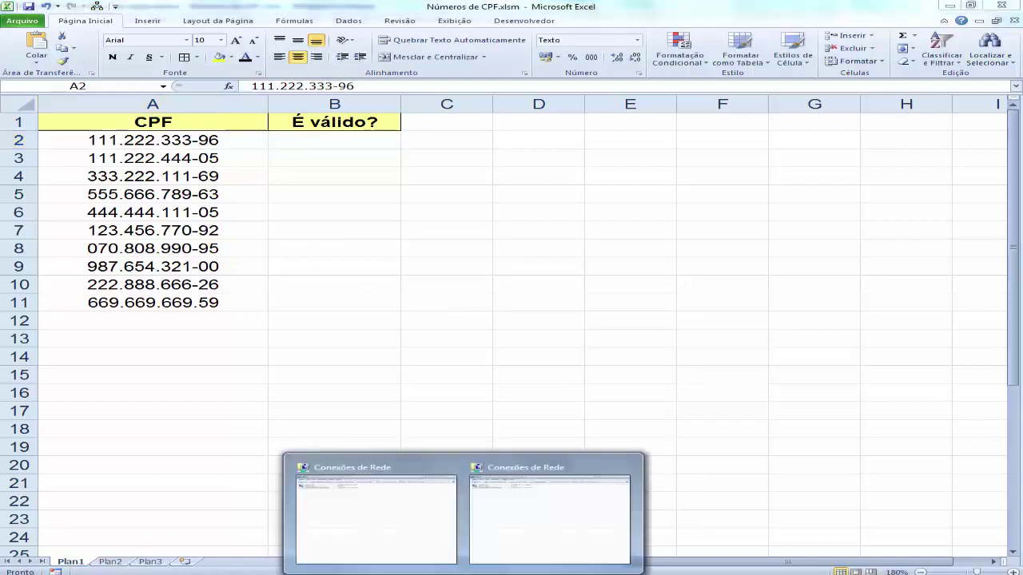
pyautogui.click(400, 548)
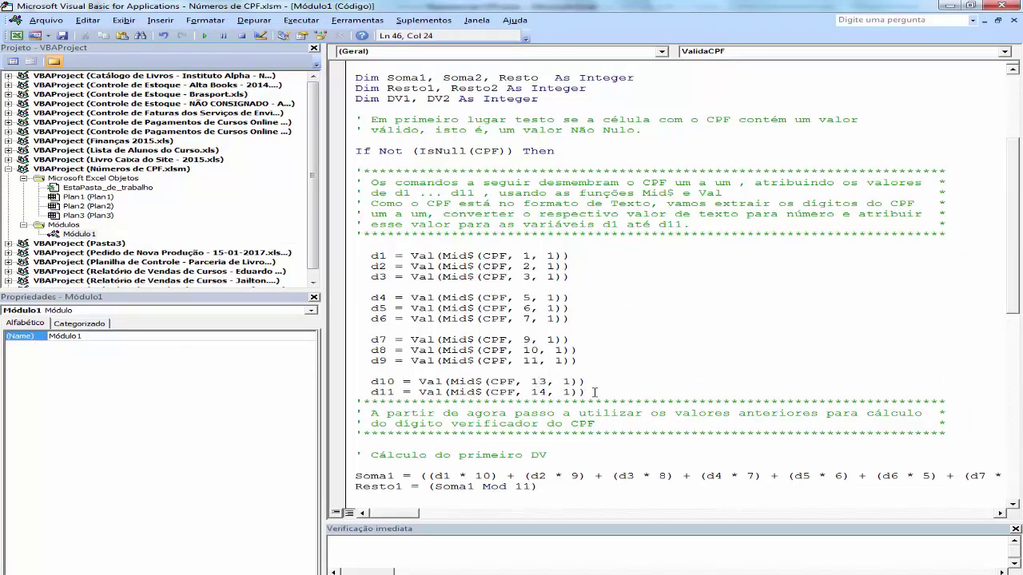
# - Add a blank line after d11, then scroll down to the Soma2 and Resto2 block
pyautogui.click(595, 393)
pyautogui.press('Return')
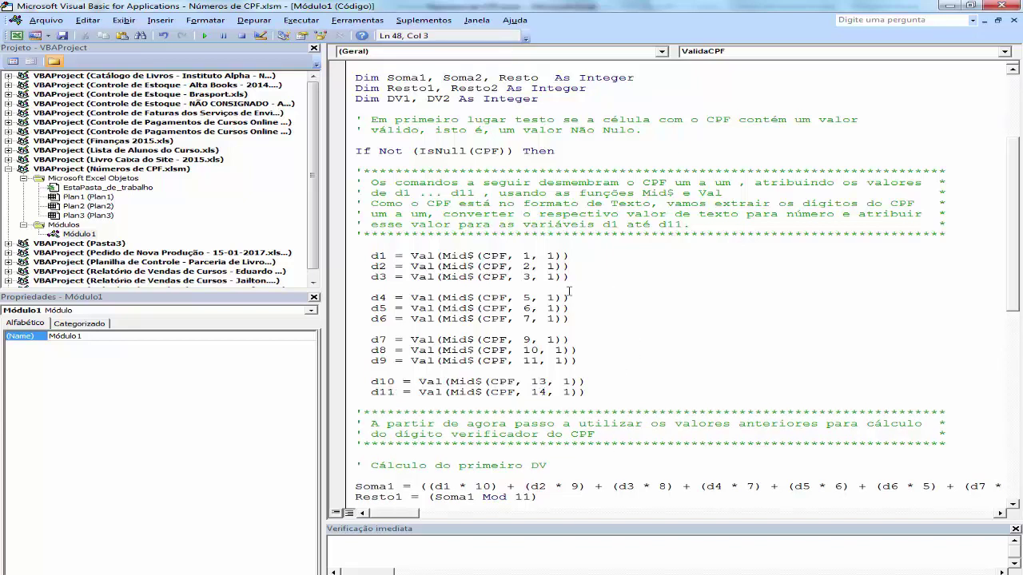
pyautogui.moveTo(590, 393)
pyautogui.mouseDown()
pyautogui.moveTo(369, 269)
pyautogui.moveTo(364, 256)
pyautogui.mouseUp()
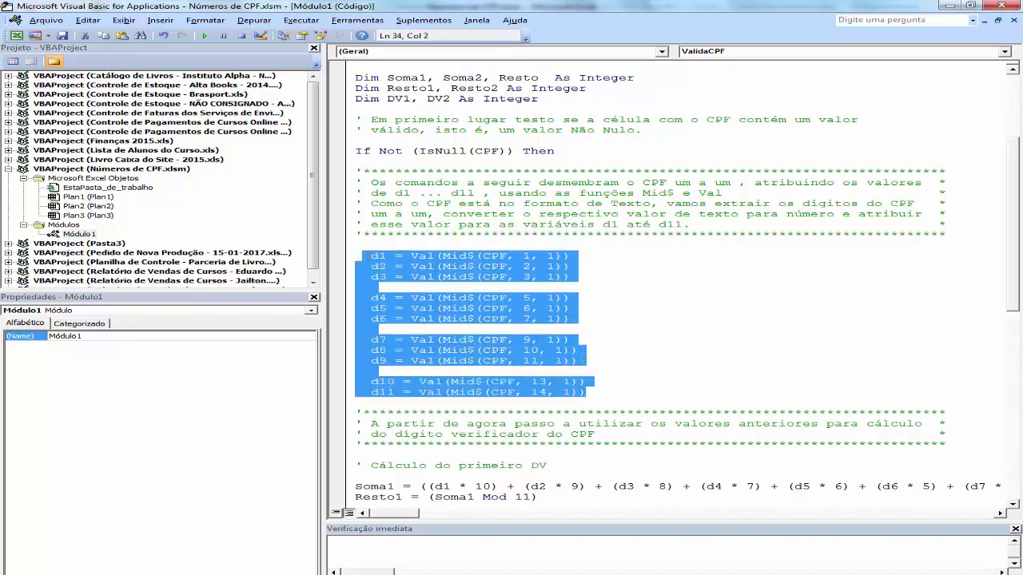
pyautogui.click(564, 351)
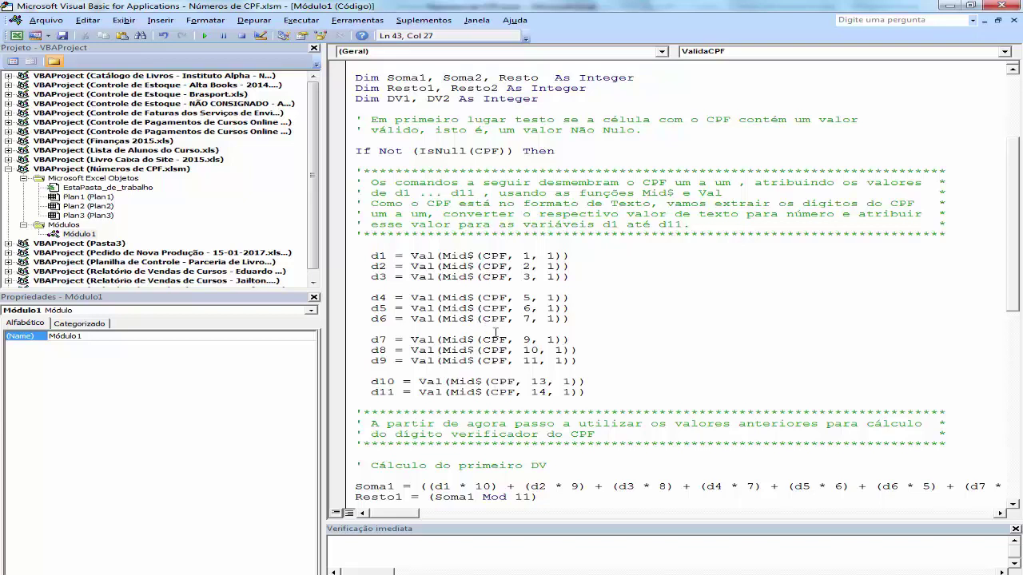
pyautogui.scroll(-3, 495, 331)
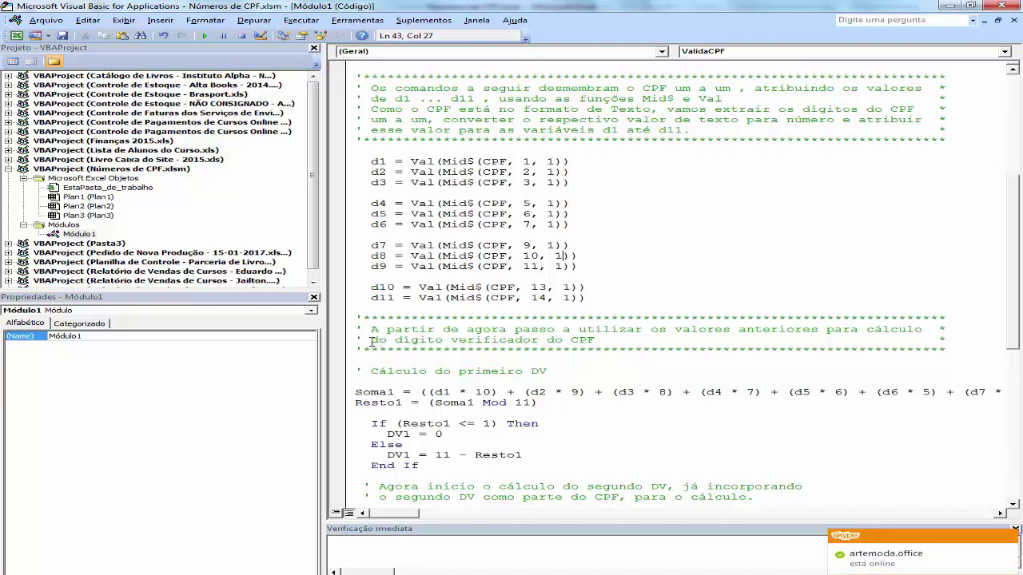
pyautogui.scroll(-2, 636, 361)
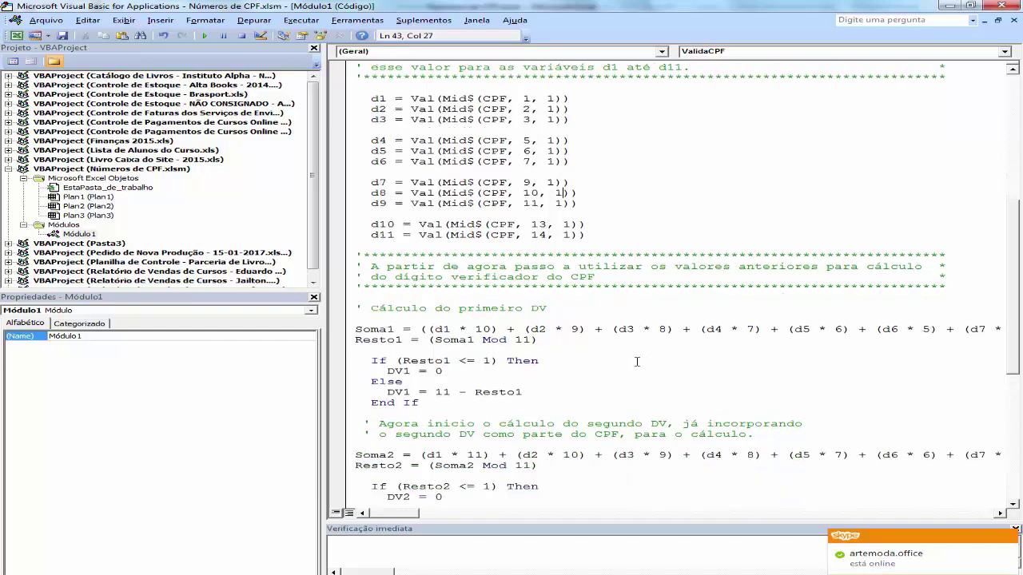
pyautogui.scroll(-1, 637, 362)
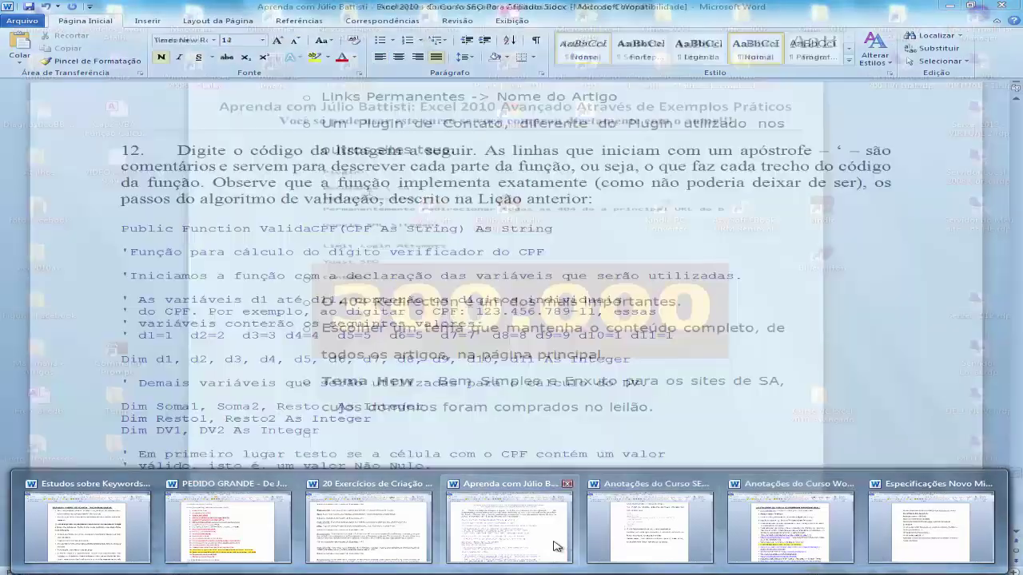
pyautogui.click(508, 523)
pyautogui.scroll(4, 405, 311)
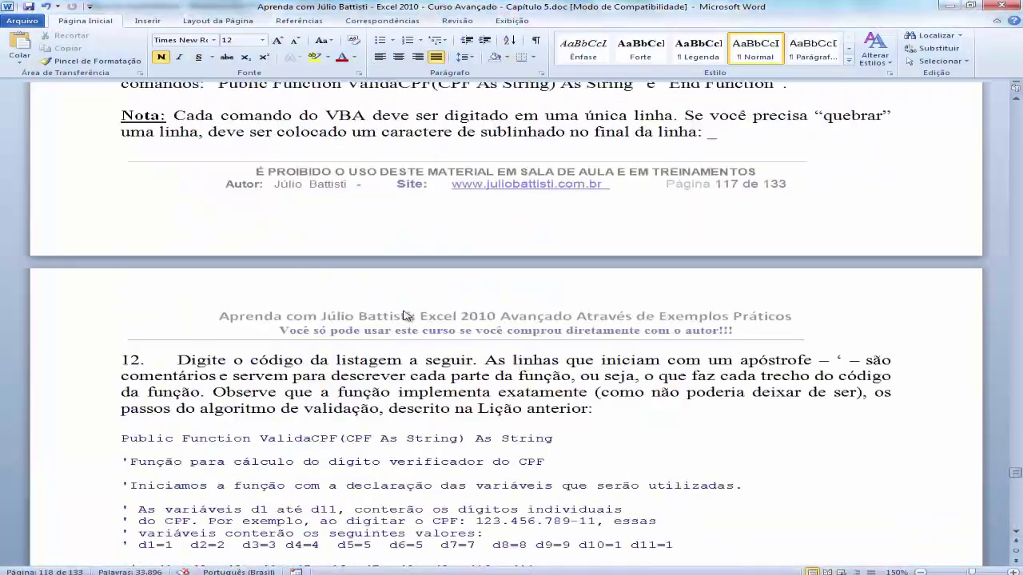
pyautogui.scroll(5, 404, 311)
pyautogui.scroll(5, 404, 311)
pyautogui.scroll(15, 404, 311)
pyautogui.scroll(15, 404, 310)
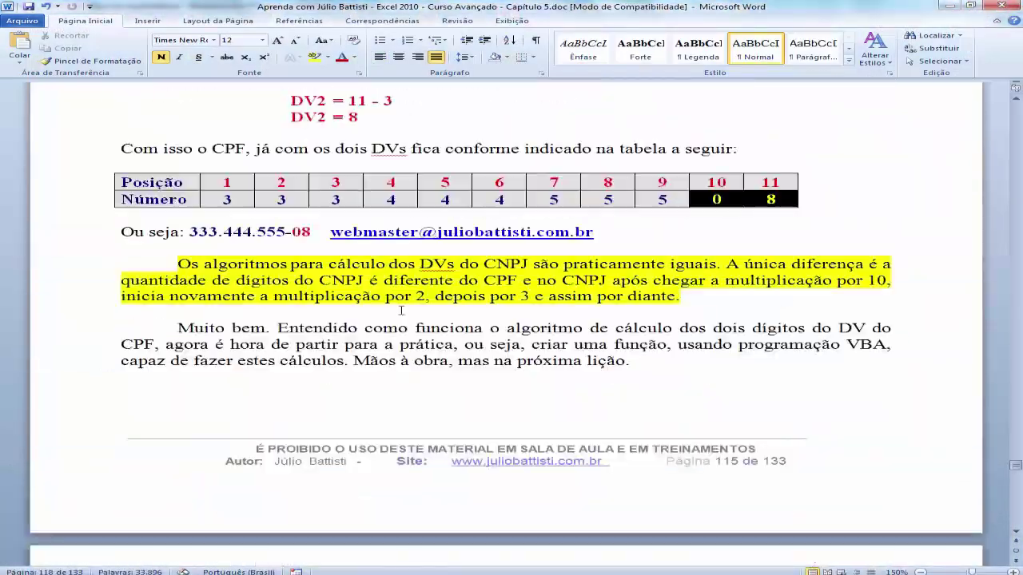
pyautogui.scroll(5, 402, 314)
pyautogui.scroll(10, 402, 314)
pyautogui.scroll(6, 402, 314)
pyautogui.scroll(-5, 402, 314)
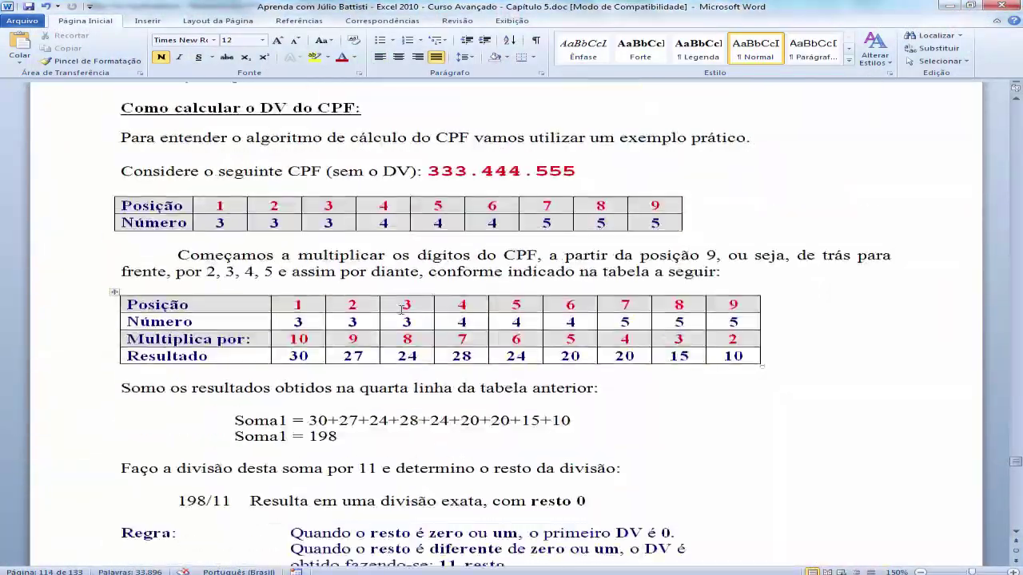
pyautogui.click(305, 305)
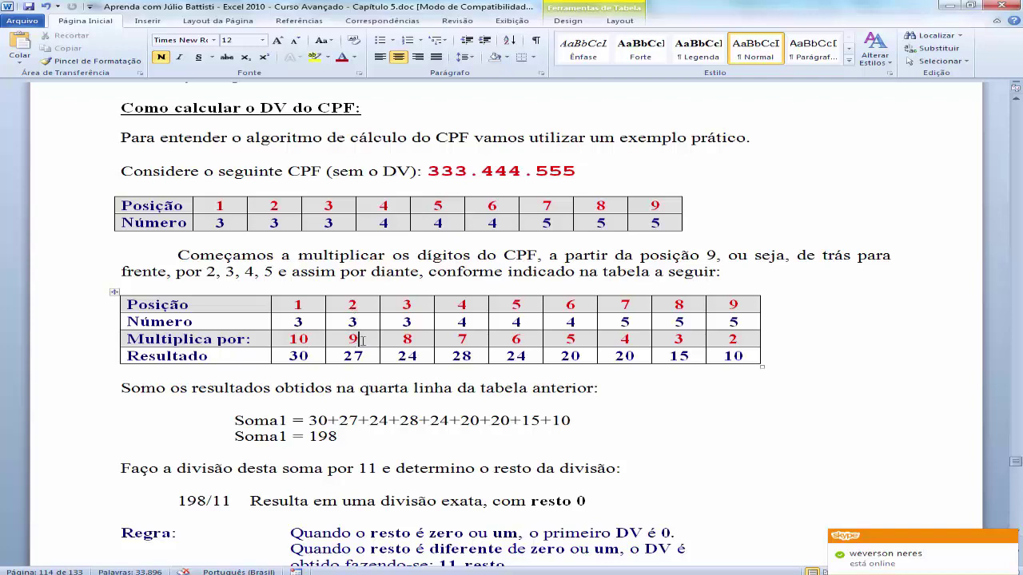
pyautogui.click(413, 306)
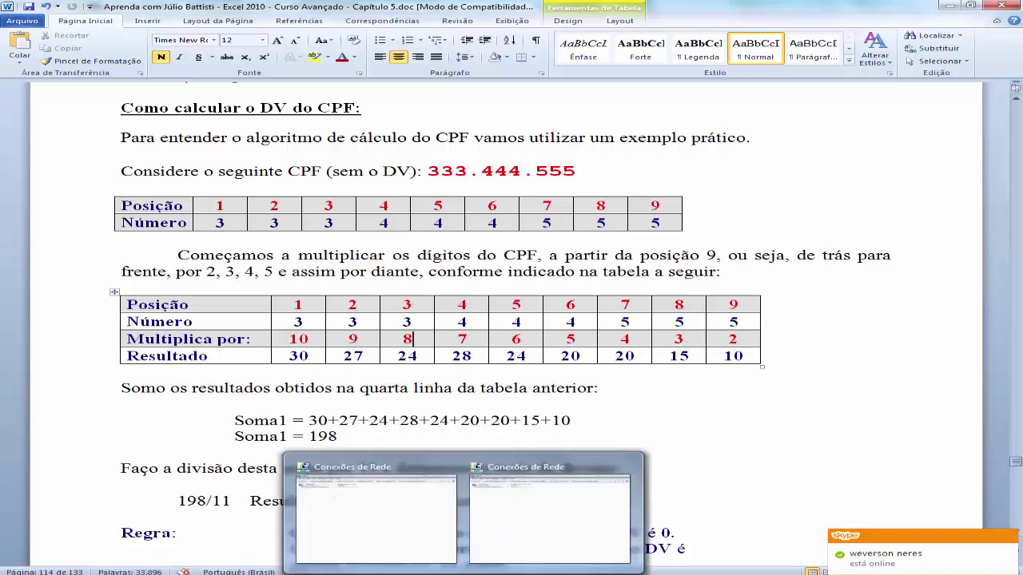
pyautogui.click(383, 555)
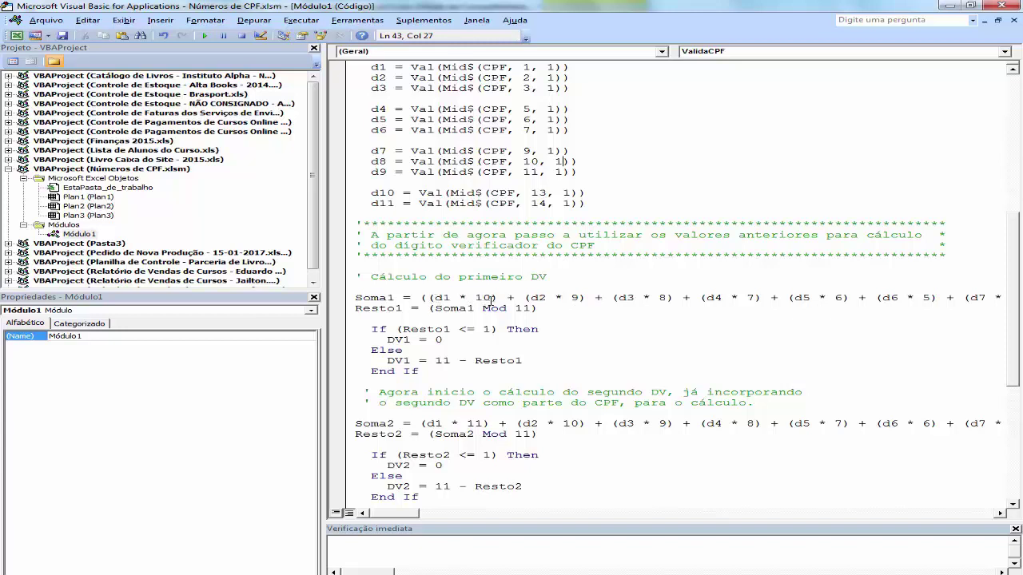
# - Review the Soma1 terms d1 * 10 and d2 * 9, Resto1, and the Soma1 formula's end
pyautogui.moveTo(496, 297); pyautogui.dragTo(426, 299)
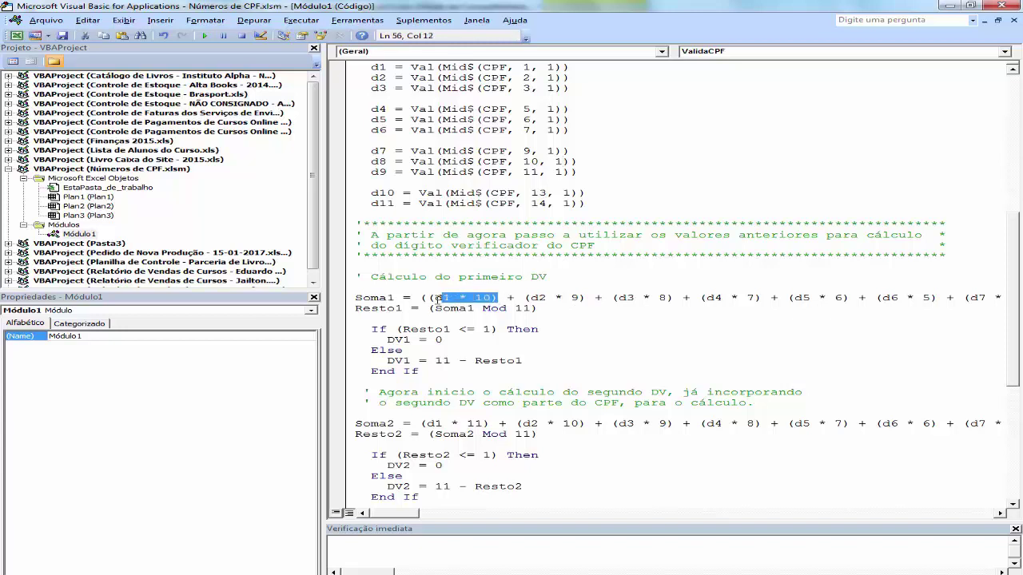
pyautogui.write('(')
pyautogui.moveTo(524, 297); pyautogui.dragTo(577, 302)
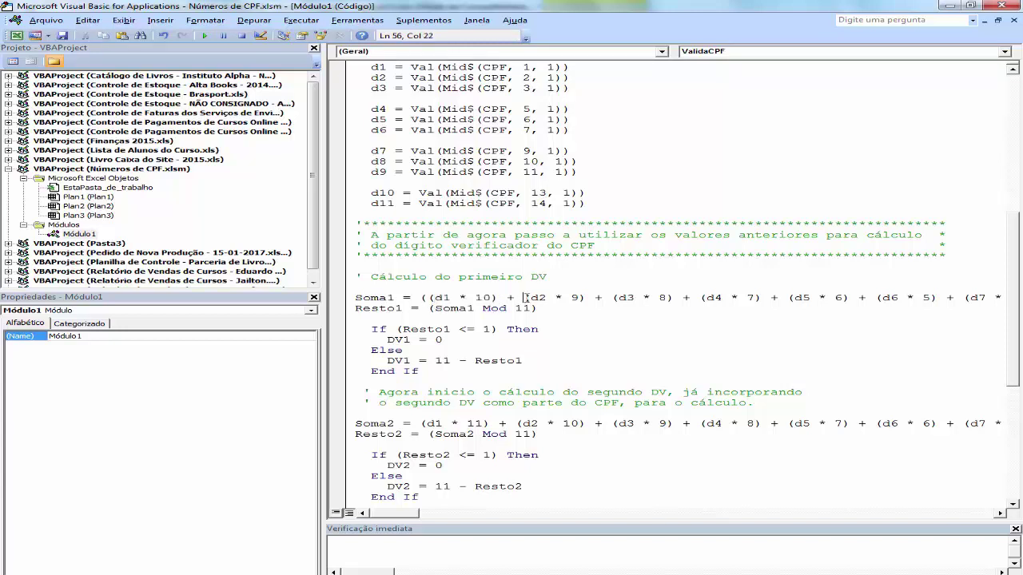
pyautogui.click(626, 299)
pyautogui.click(552, 310)
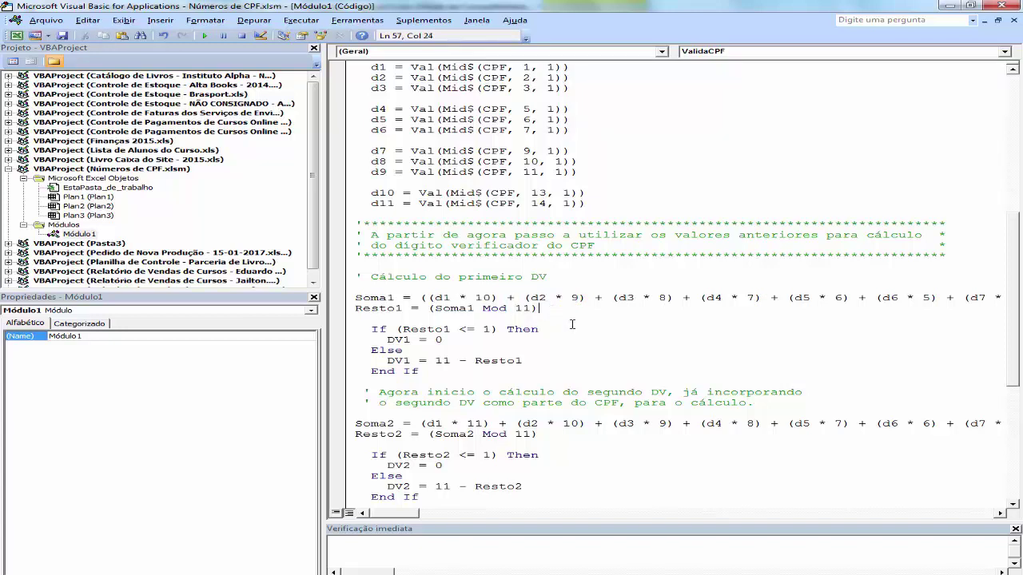
pyautogui.click(714, 299)
pyautogui.click(999, 512)
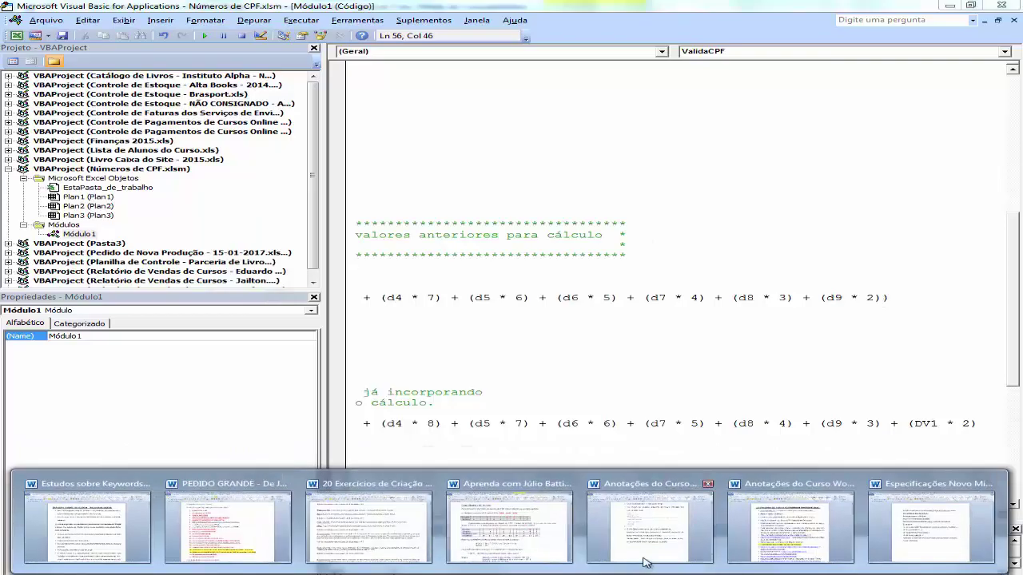
pyautogui.click(512, 524)
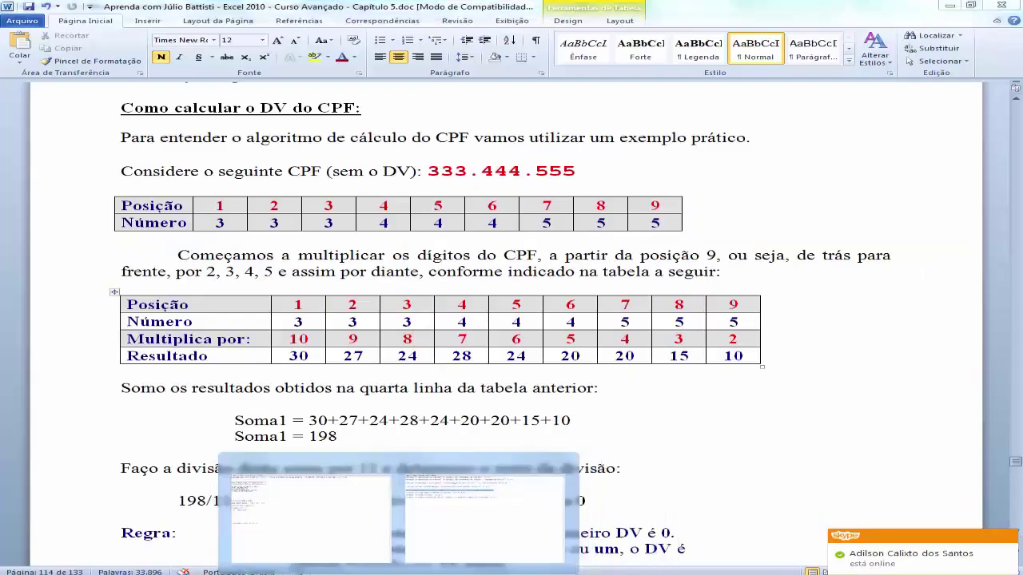
# - Review the Resto1 = Soma1 Mod 11 formula and the Resto1 <= 1 / DV1 = 0 If block
pyautogui.click(428, 564)
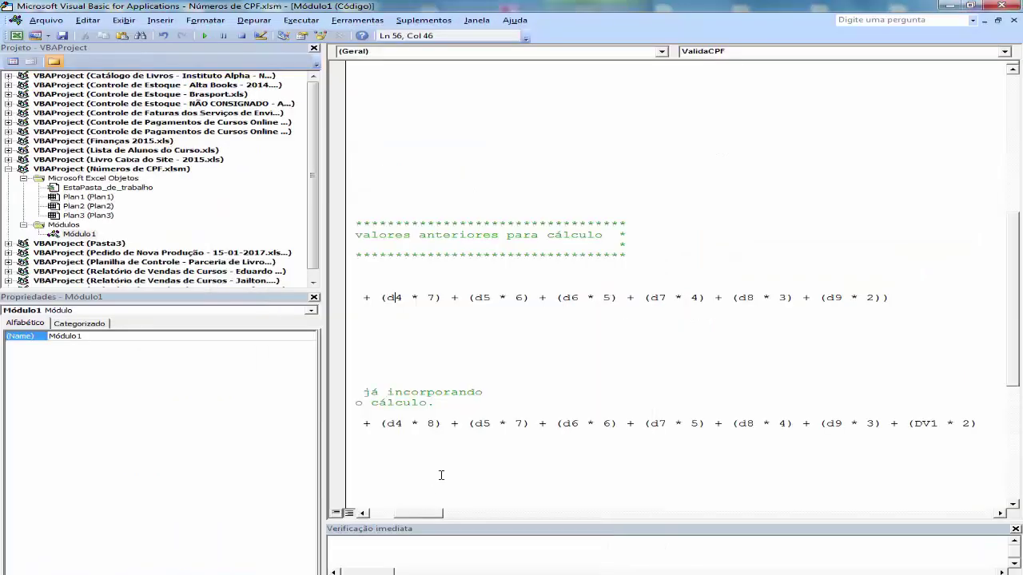
pyautogui.click(363, 514)
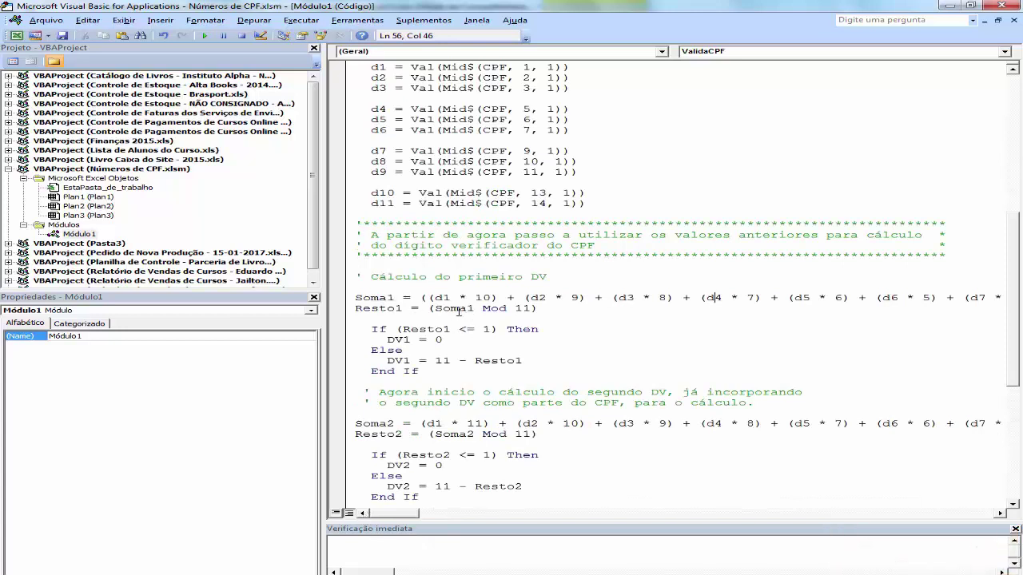
pyautogui.doubleClick(490, 308)
pyautogui.click(386, 309)
pyautogui.moveTo(473, 309); pyautogui.dragTo(434, 309)
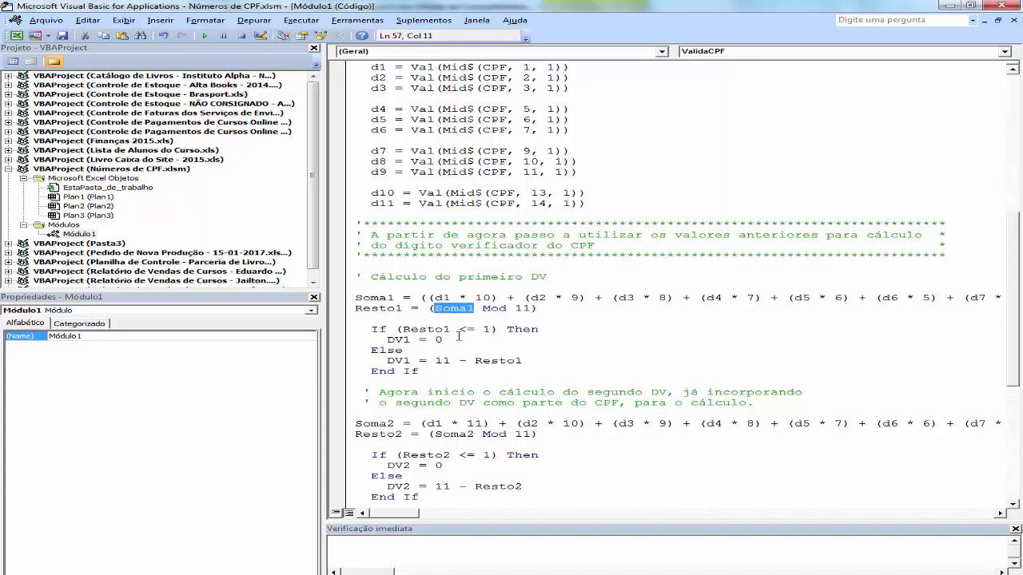
pyautogui.click(457, 334)
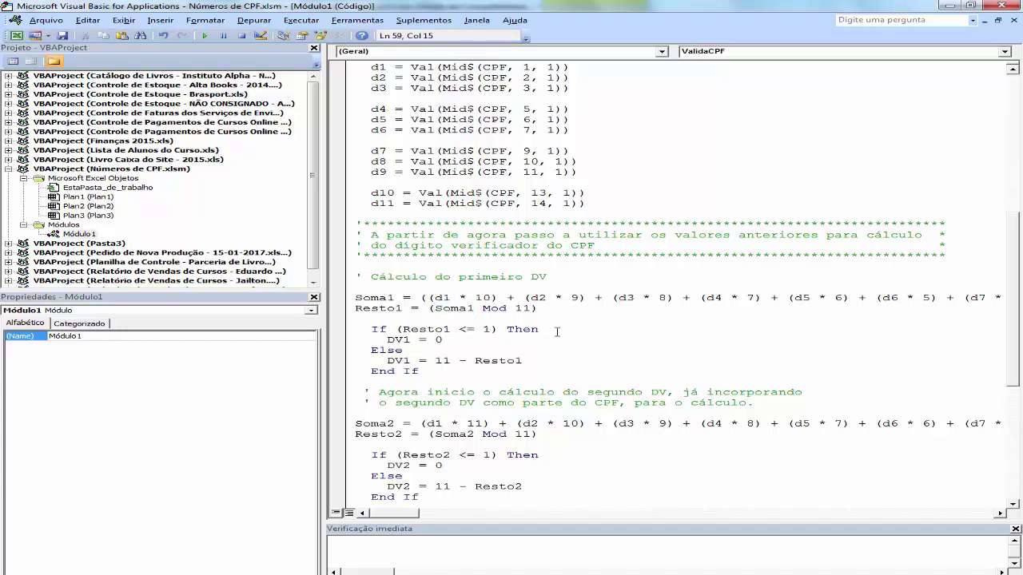
pyautogui.click(465, 337)
pyautogui.scroll(-1, 527, 361)
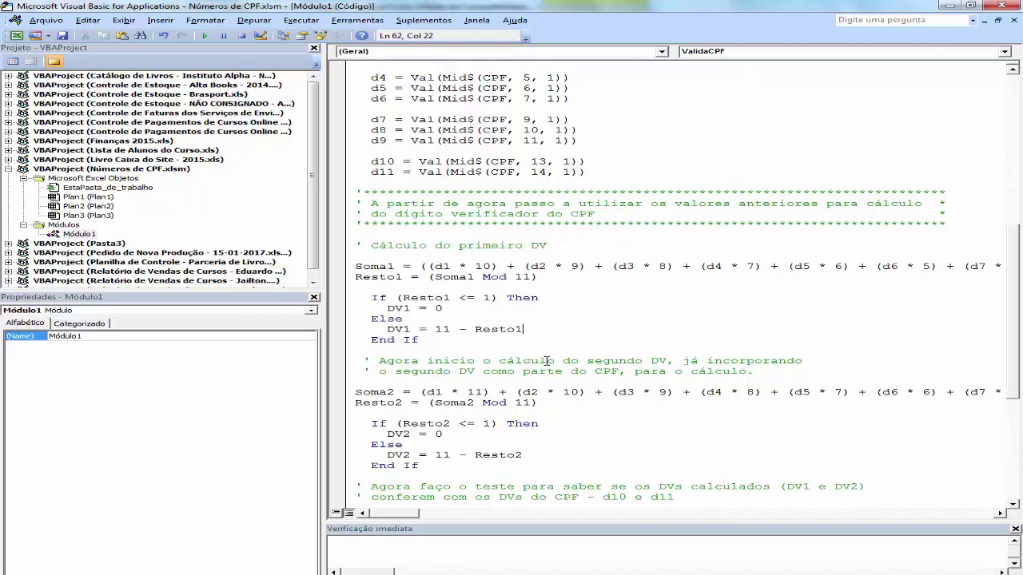
pyautogui.scroll(-1, 543, 359)
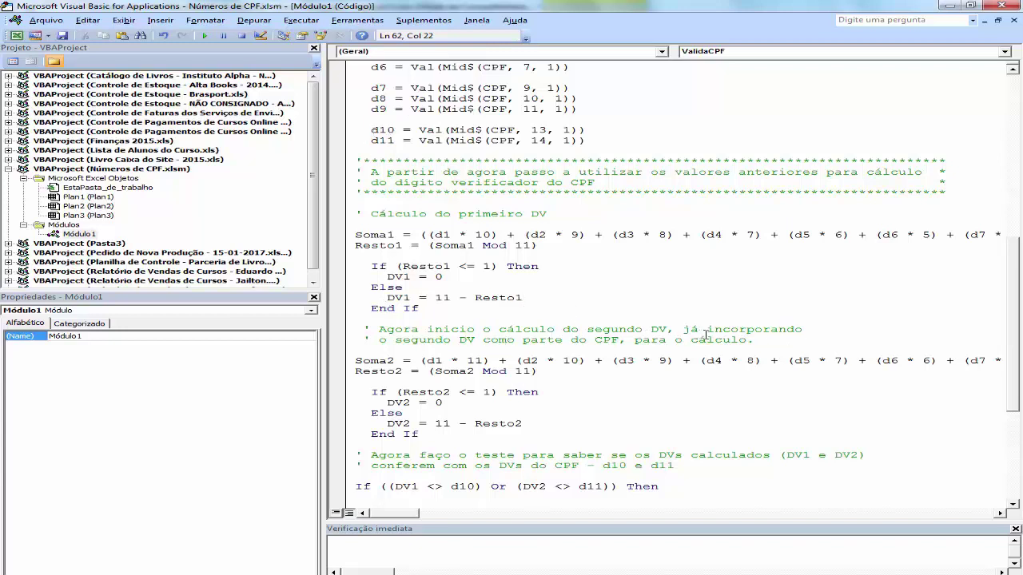
# - Change 'segundo' to 'primeiro' in the comment before the second-DV calculation
pyautogui.doubleClick(417, 341)
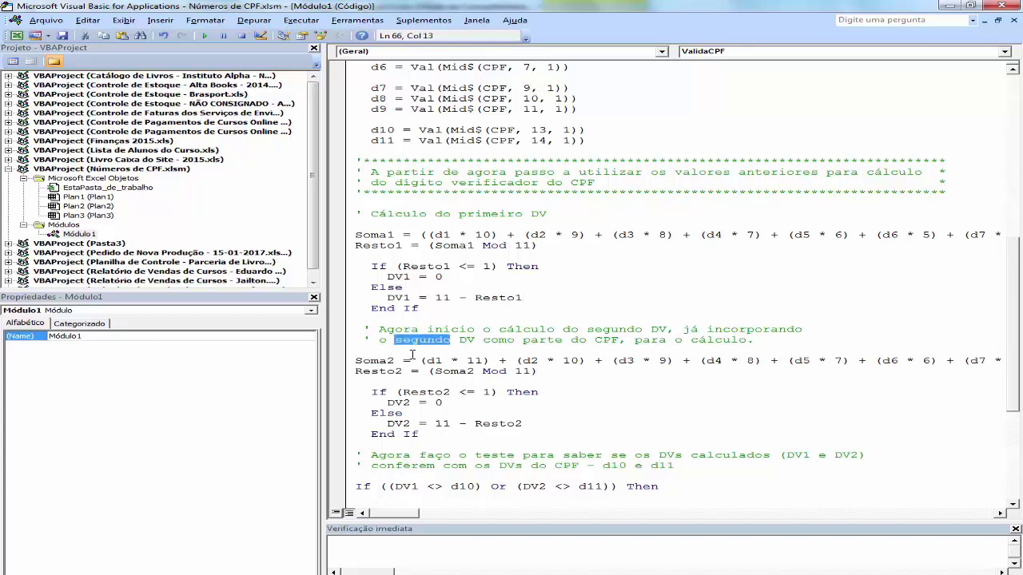
pyautogui.write('prim')
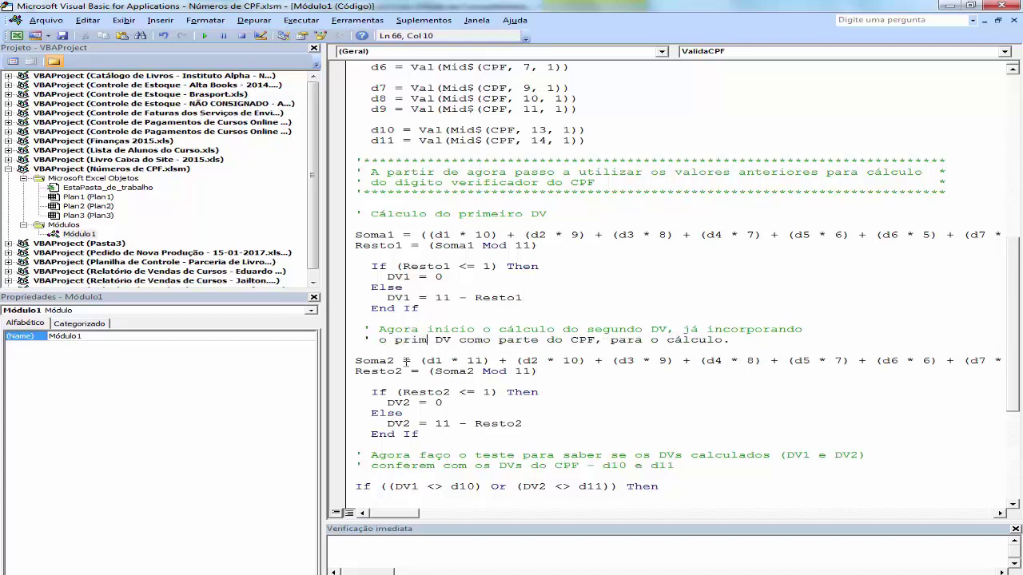
pyautogui.write('eiro')
pyautogui.scroll(-2, 406, 369)
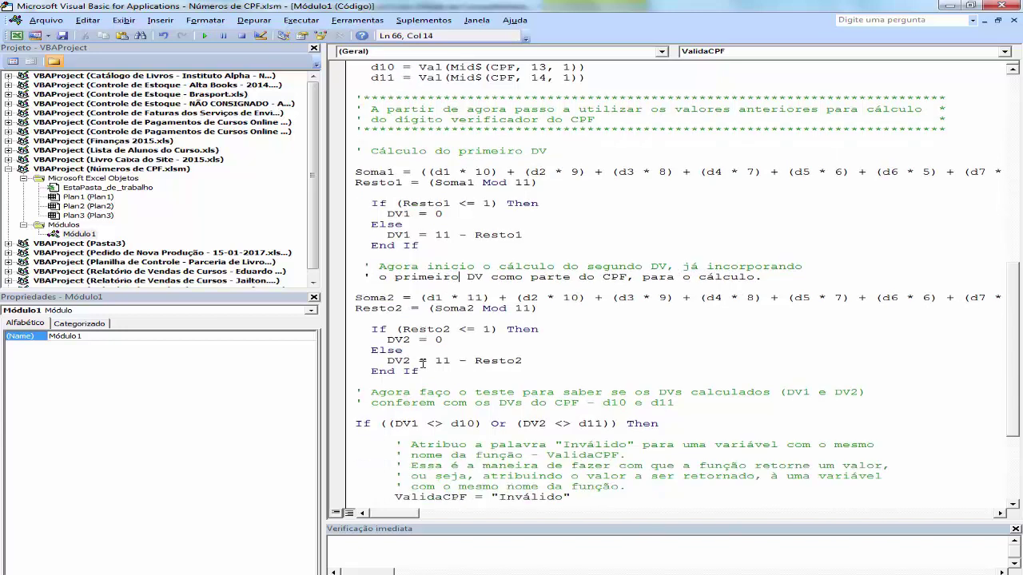
pyautogui.click(483, 298)
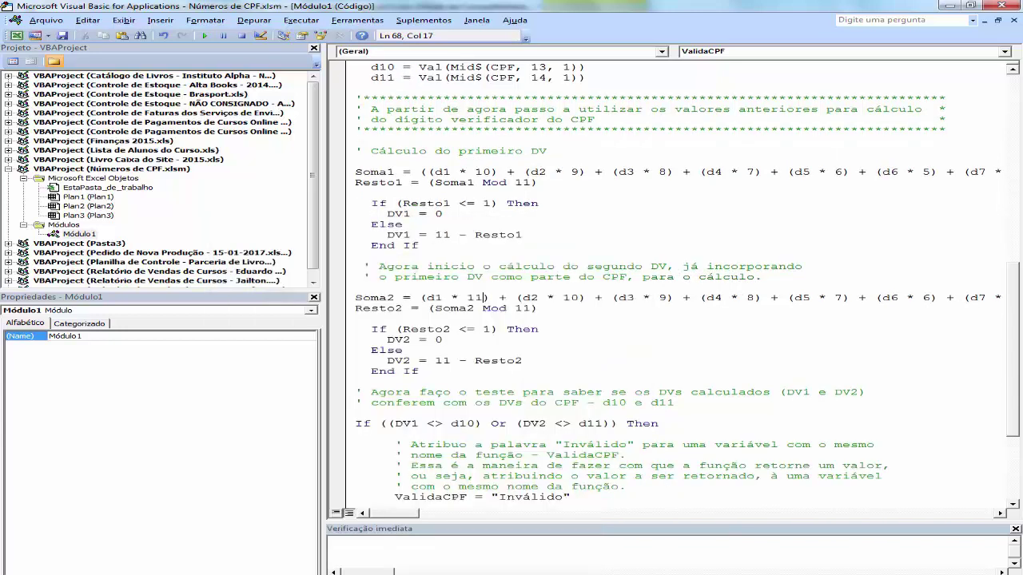
pyautogui.click(543, 547)
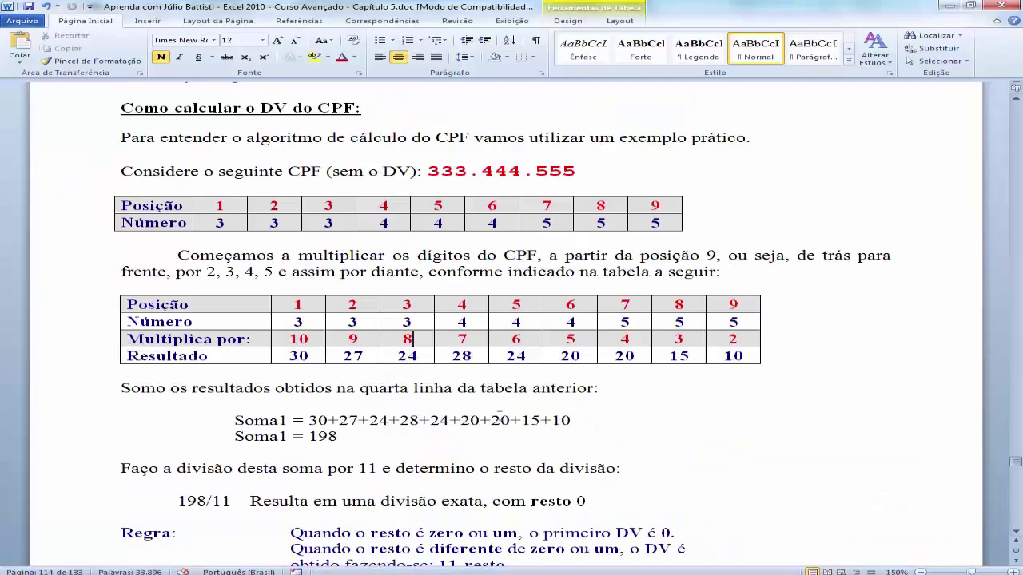
pyautogui.scroll(-5, 499, 415)
pyautogui.scroll(-5, 498, 415)
pyautogui.scroll(-1, 498, 415)
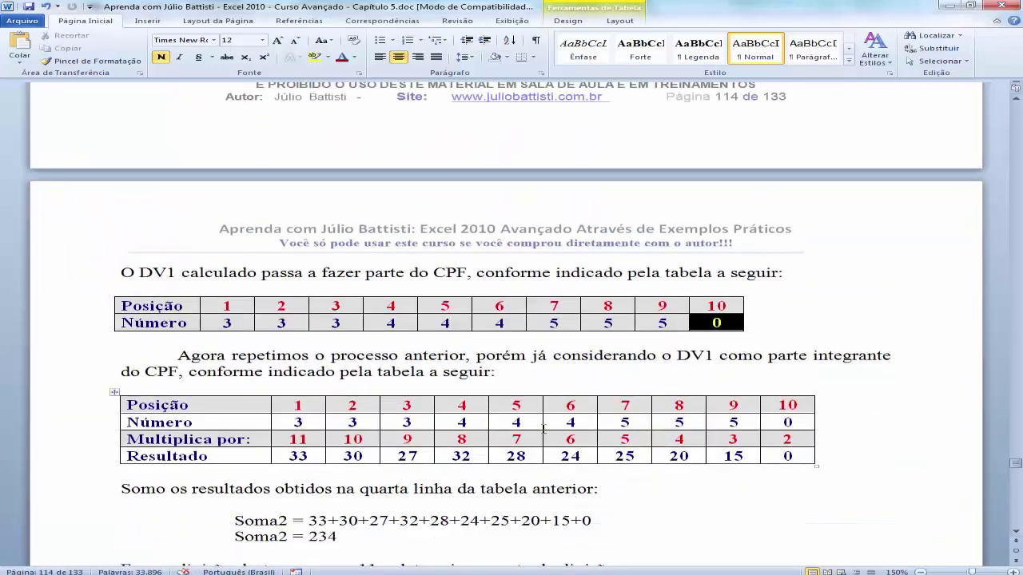
pyautogui.click(732, 321)
pyautogui.scroll(-2, 218, 348)
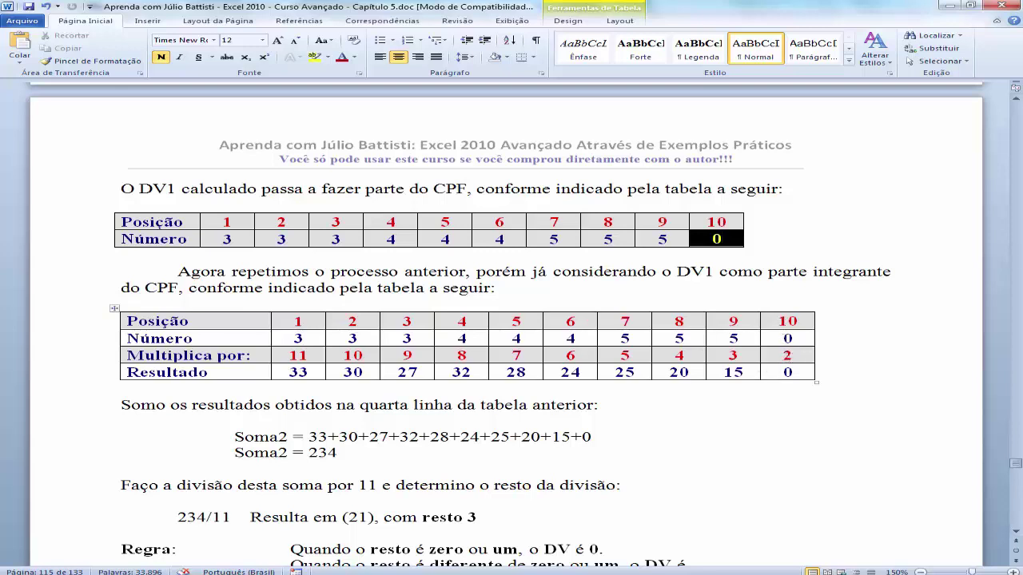
pyautogui.click(431, 574)
pyautogui.click(431, 560)
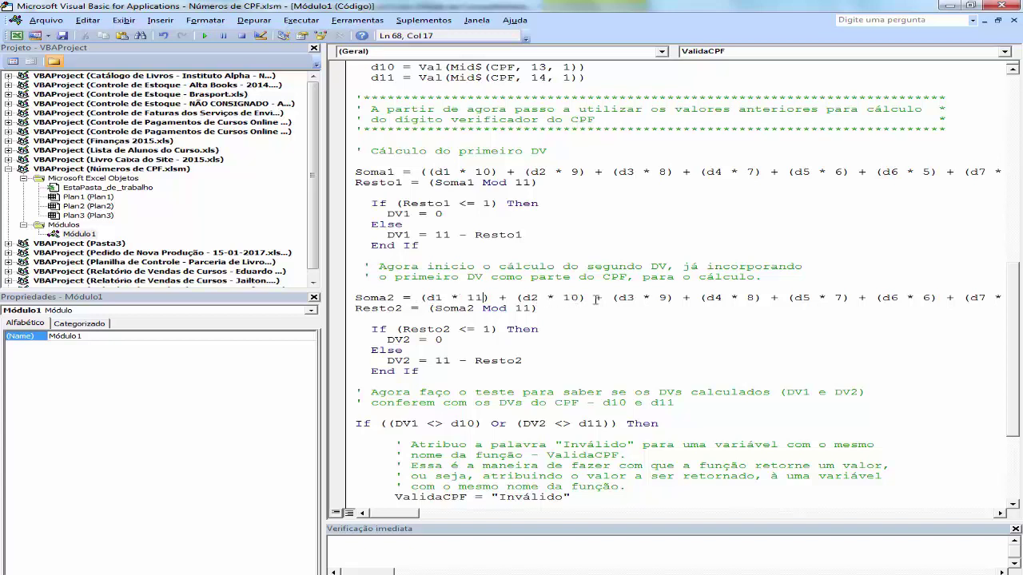
pyautogui.press('End')
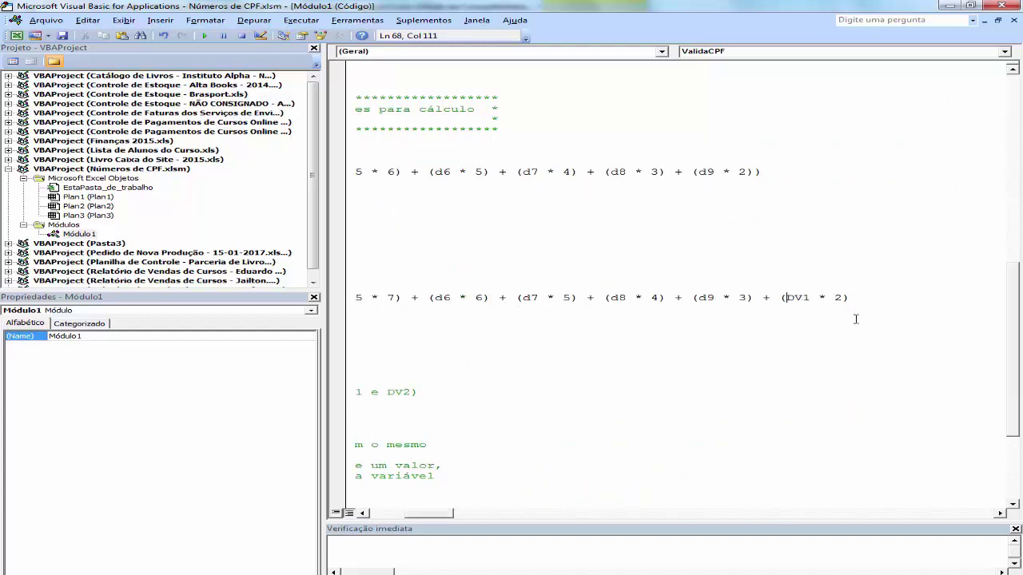
pyautogui.press('Home')
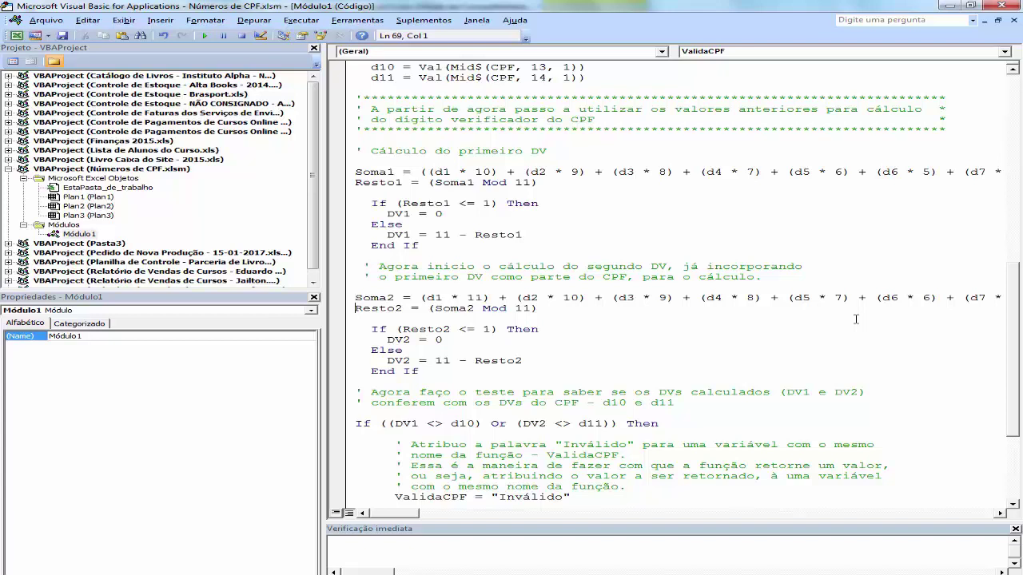
pyautogui.press('Down')
pyautogui.press('Up')
pyautogui.moveTo(475, 309); pyautogui.dragTo(438, 310)
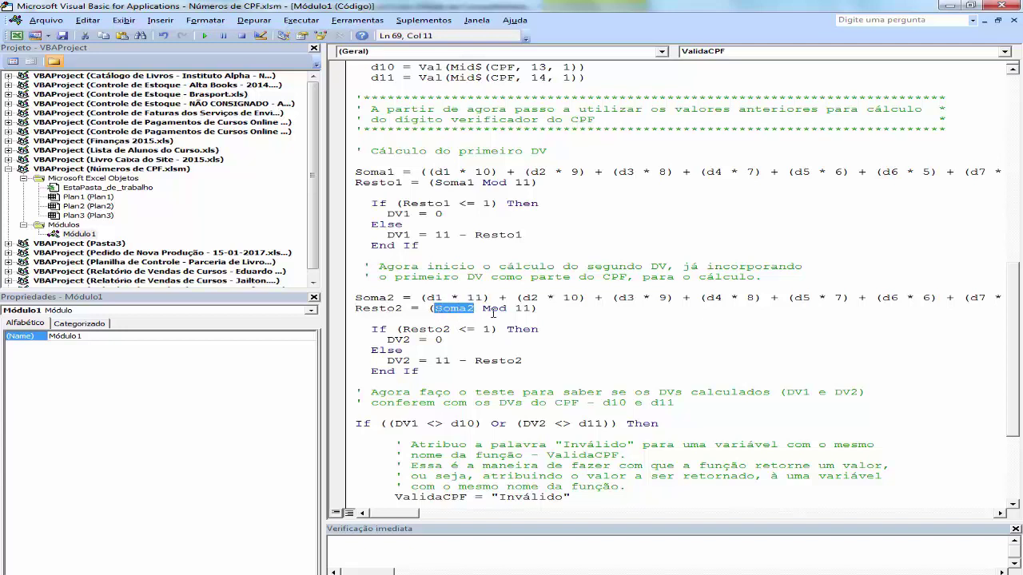
pyautogui.doubleClick(493, 310)
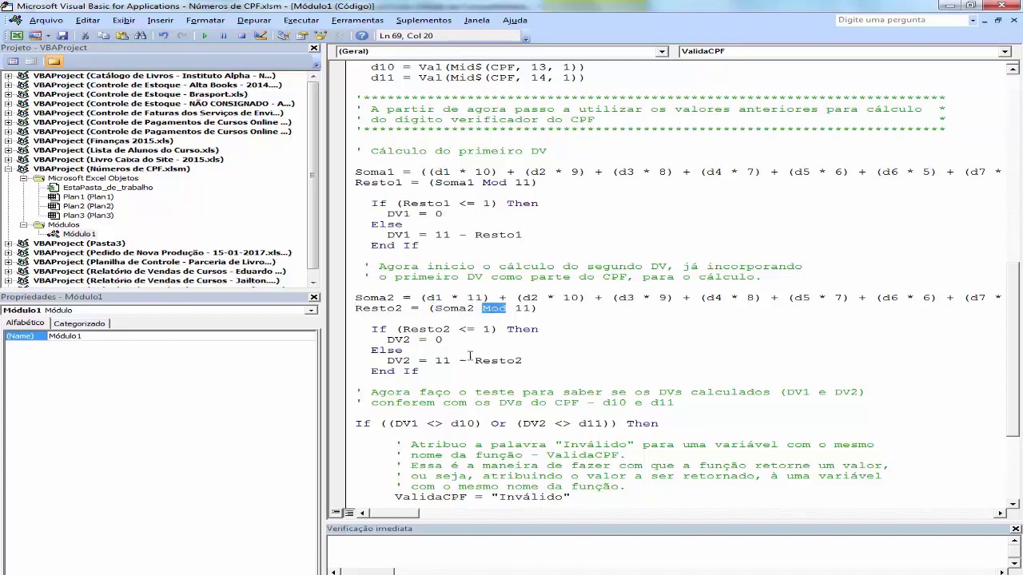
pyautogui.click(522, 310)
pyautogui.scroll(-1, 568, 360)
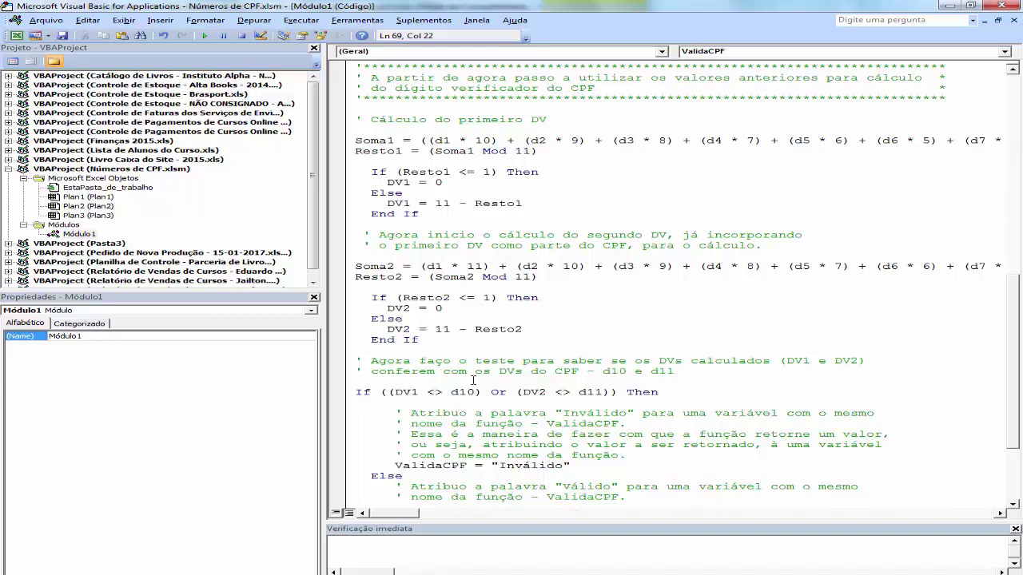
pyautogui.scroll(3, 472, 380)
pyautogui.scroll(2, 470, 336)
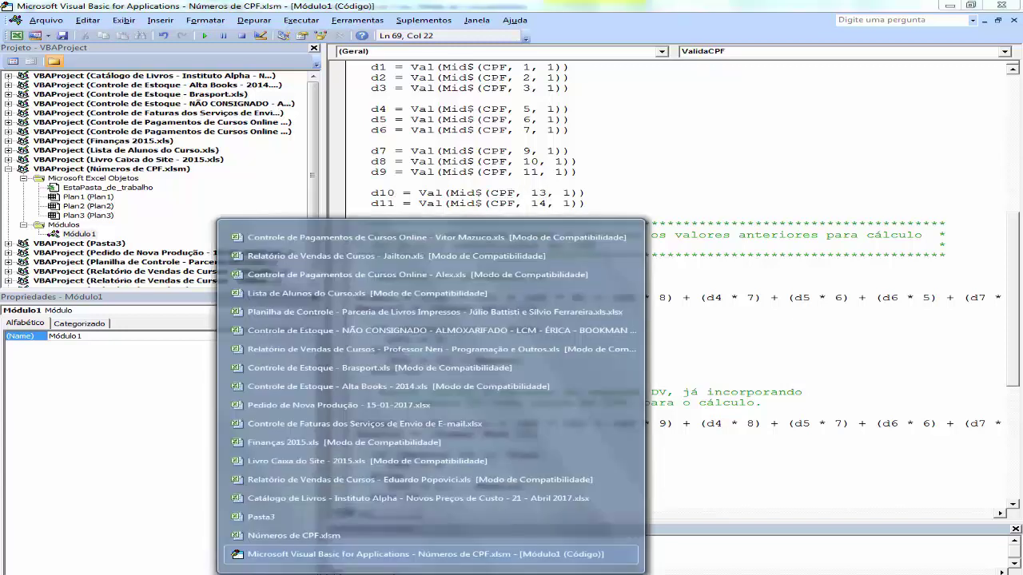
pyautogui.click(360, 498)
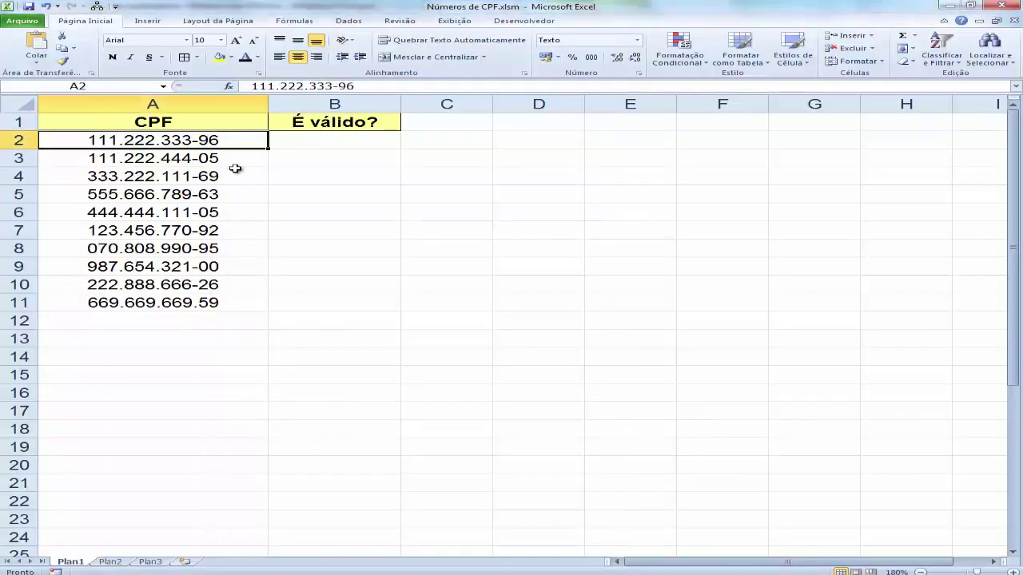
pyautogui.press('F2')
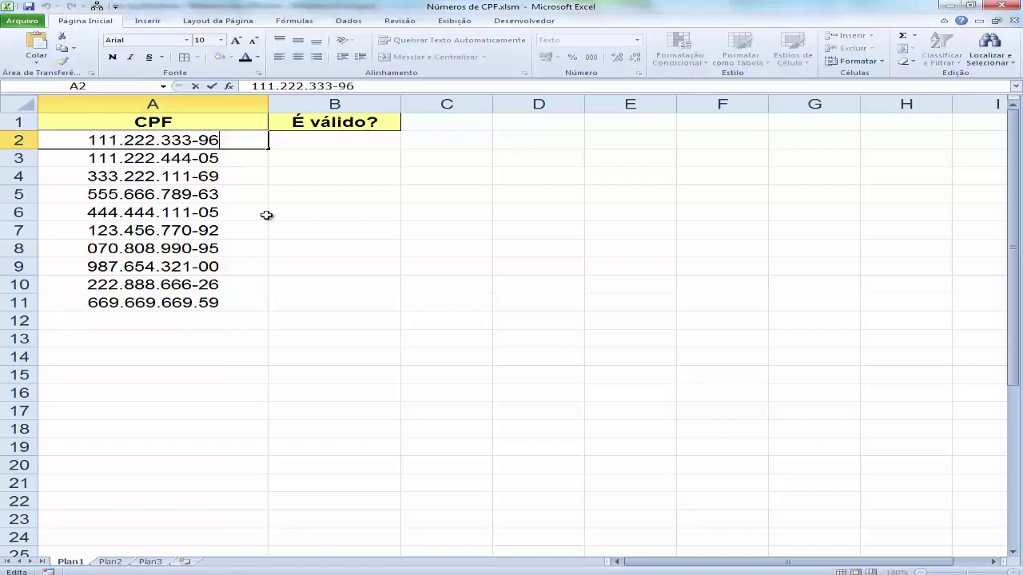
pyautogui.hotkey('shift', 'Left')
pyautogui.press('Right')
pyautogui.hotkey('shift', 'Right')
pyautogui.press('Escape')
pyautogui.click(414, 570)
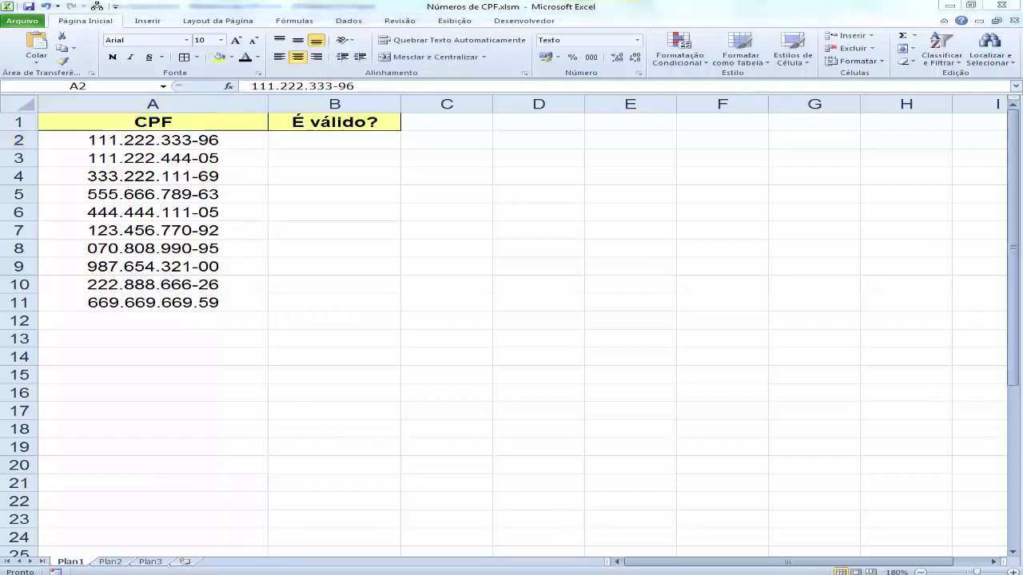
pyautogui.click(360, 554)
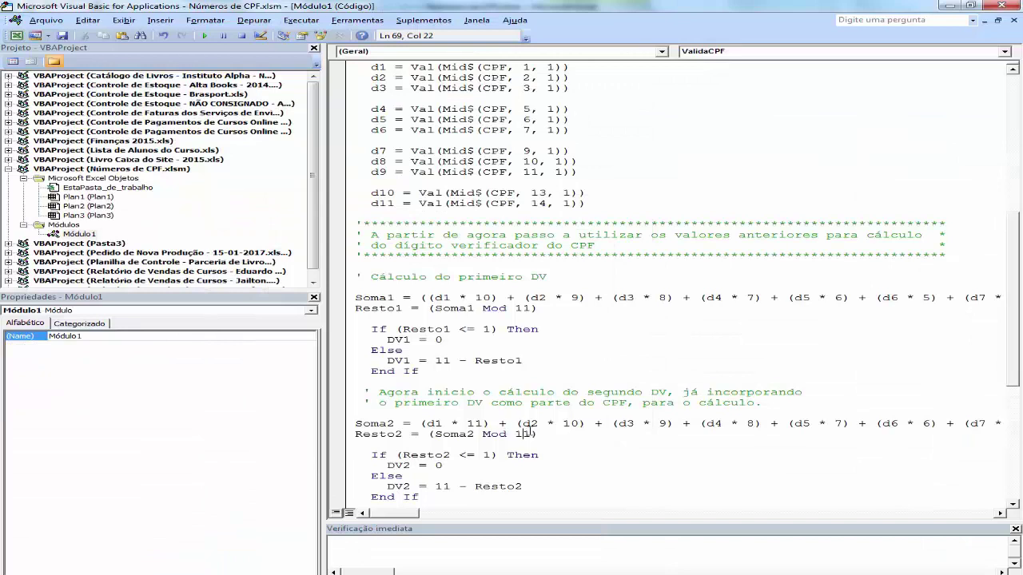
pyautogui.scroll(-1, 526, 434)
pyautogui.scroll(-1, 526, 432)
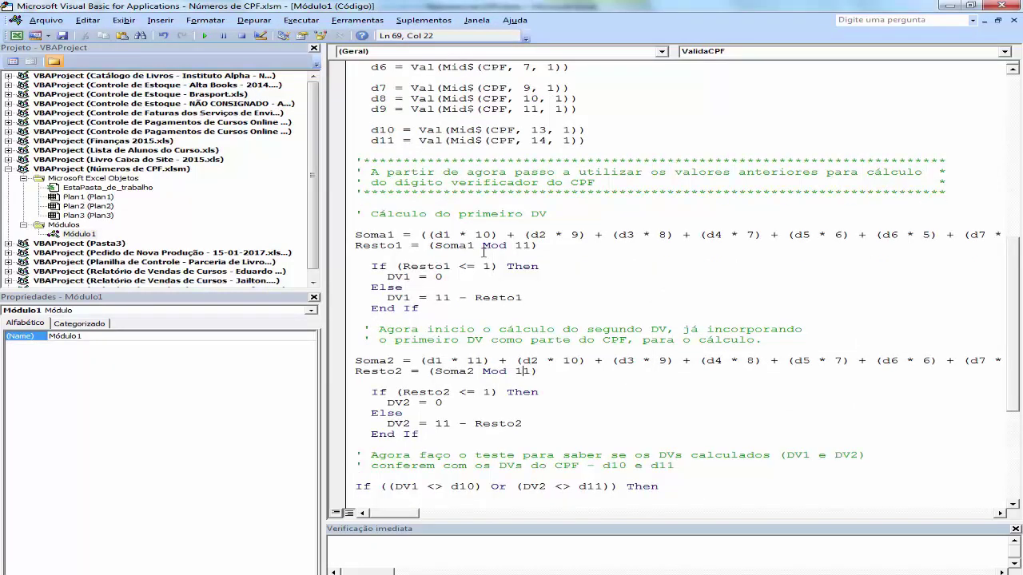
pyautogui.scroll(-2, 483, 251)
pyautogui.scroll(-3, 447, 336)
pyautogui.click(403, 330)
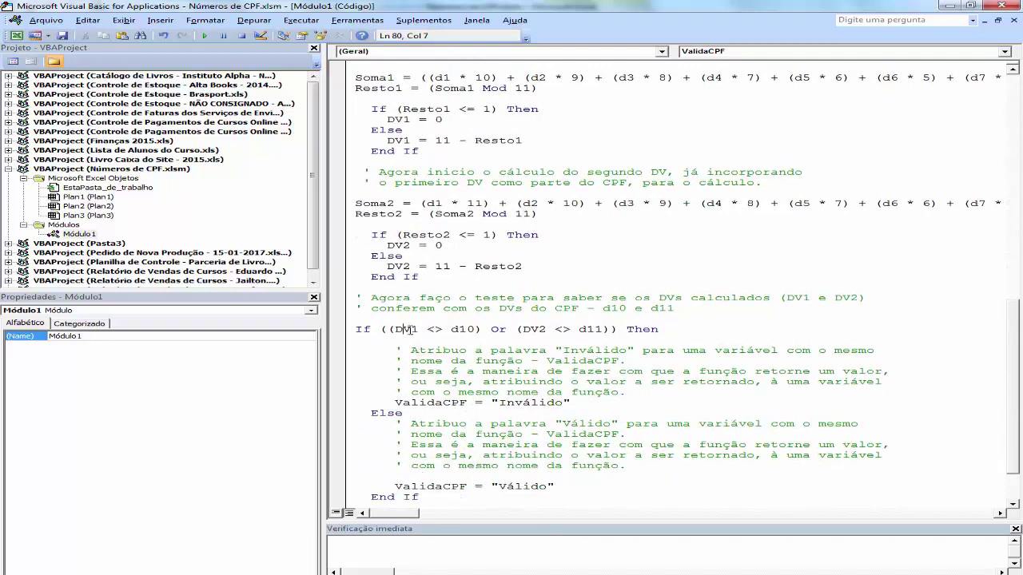
pyautogui.scroll(3, 435, 331)
pyautogui.scroll(3, 441, 330)
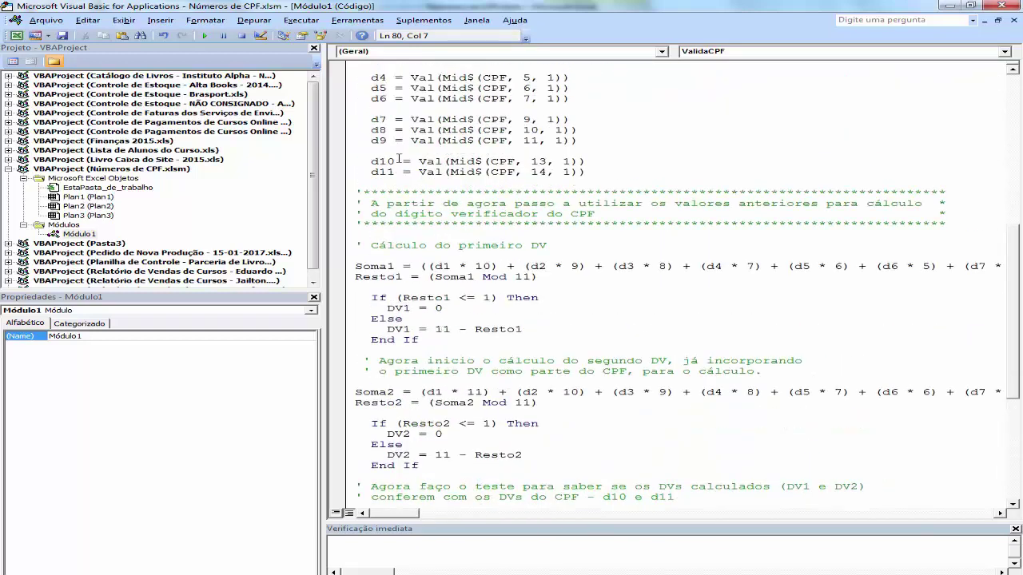
pyautogui.scroll(-4, 477, 183)
pyautogui.scroll(-4, 477, 183)
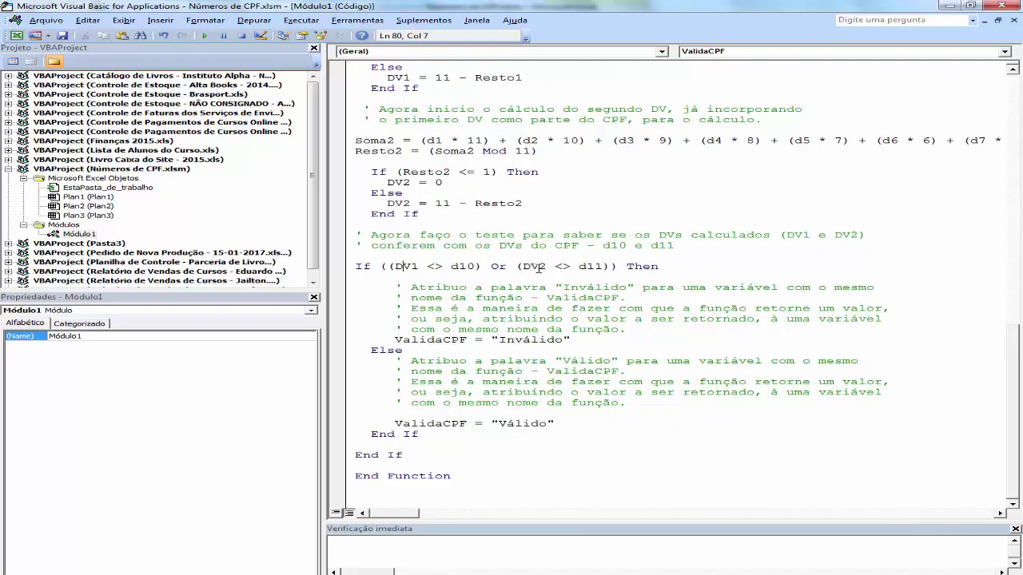
pyautogui.scroll(7, 555, 274)
pyautogui.scroll(2, 557, 240)
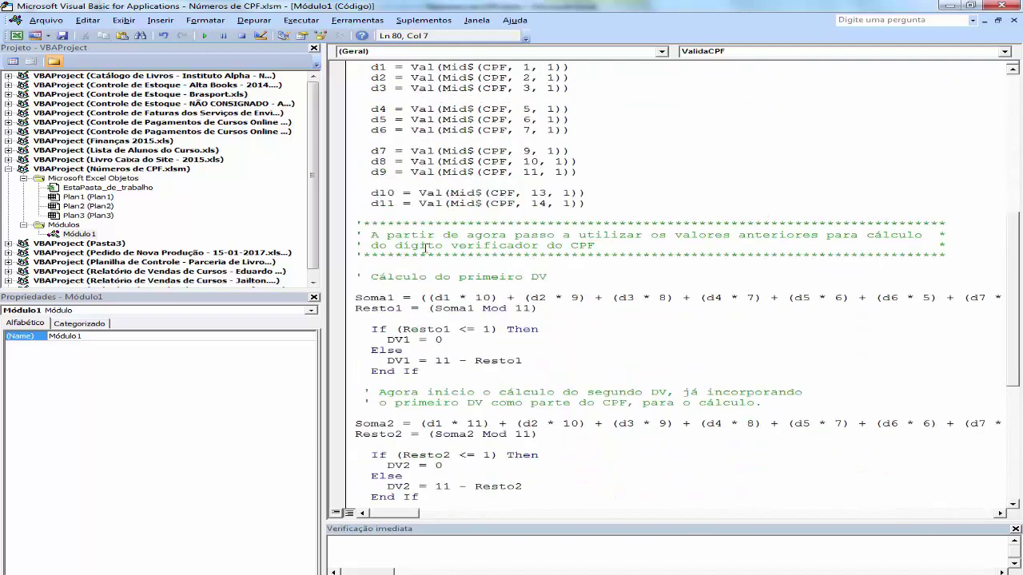
pyautogui.scroll(-4, 557, 203)
pyautogui.scroll(-4, 557, 256)
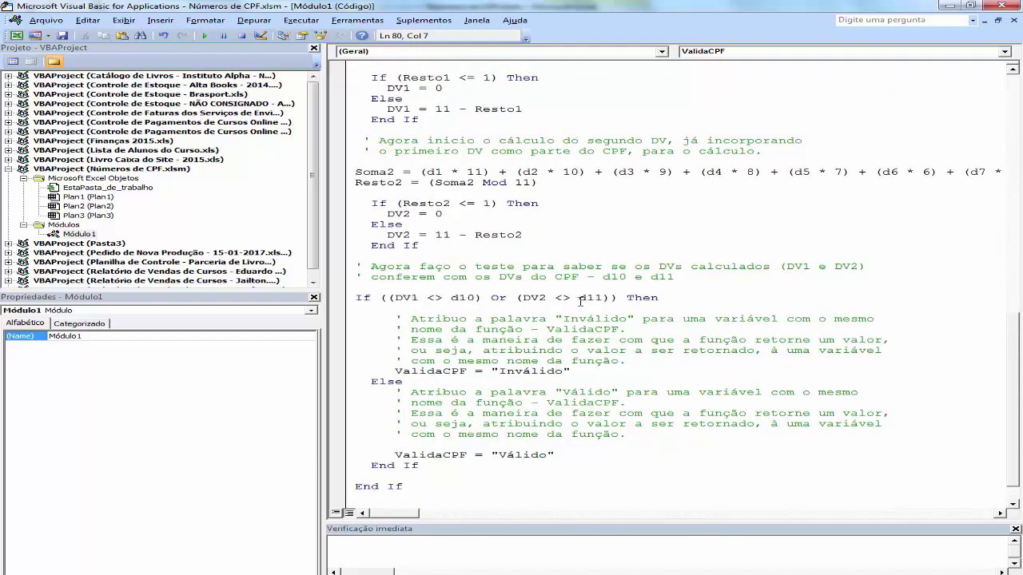
pyautogui.doubleClick(499, 298)
pyautogui.click(413, 299)
pyautogui.click(571, 299)
pyautogui.doubleClick(361, 297)
pyautogui.moveTo(385, 297); pyautogui.dragTo(617, 298)
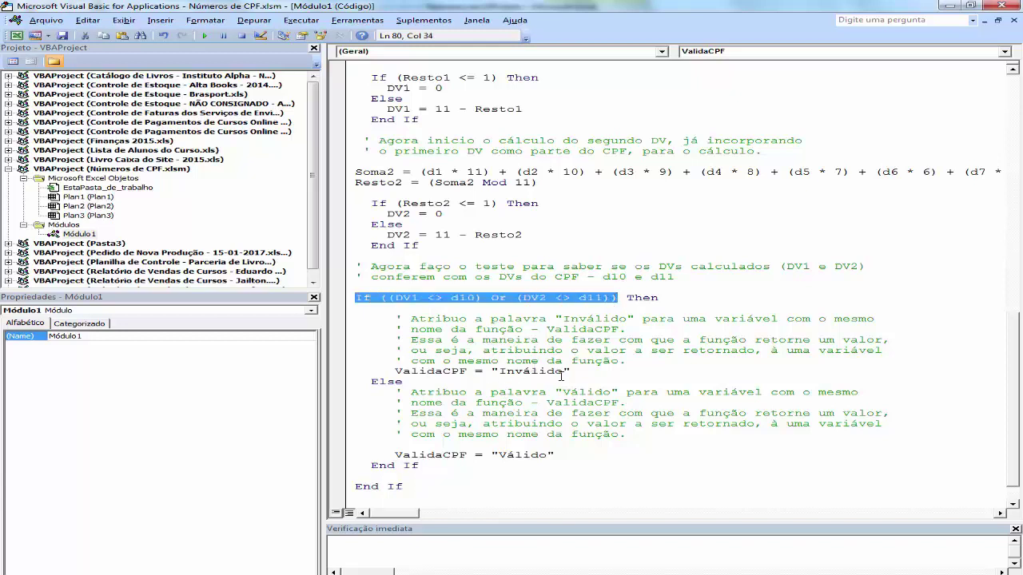
# - Add blank lines after the Inválido comment and before Else around ValidaCPF = "Inválido"
pyautogui.click(491, 321)
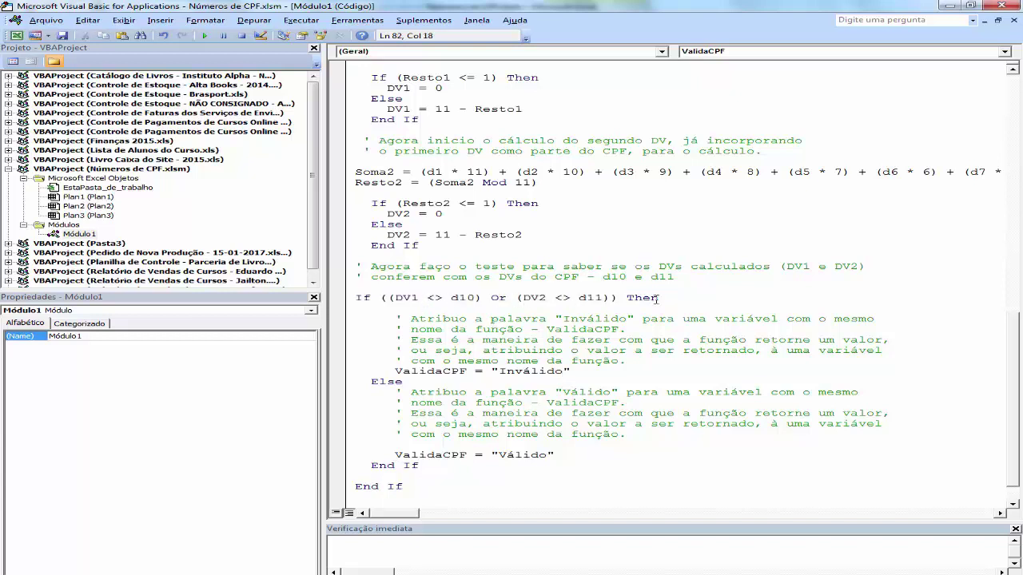
pyautogui.click(635, 364)
pyautogui.press('Return')
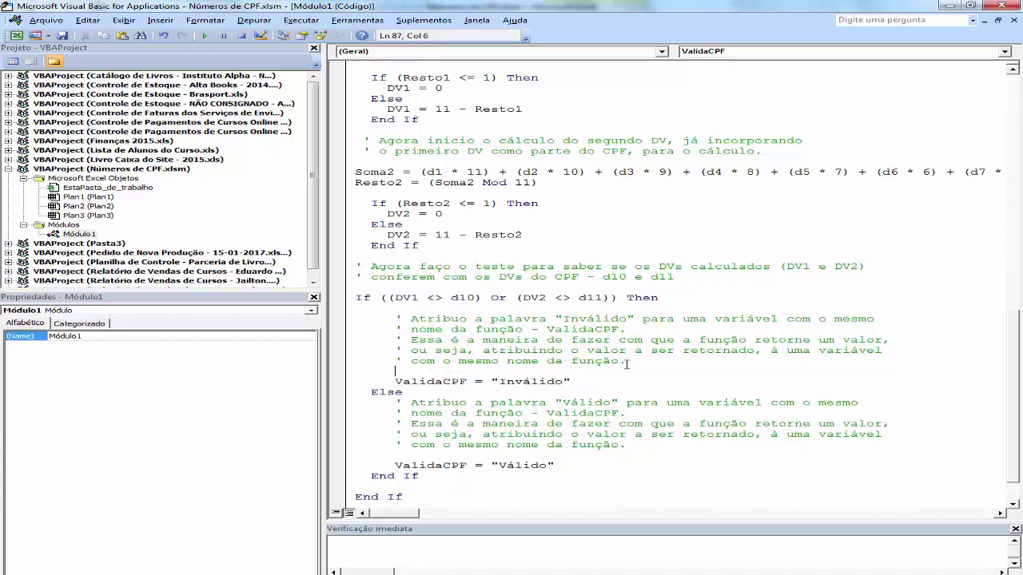
pyautogui.press('End')
pyautogui.press('Return')
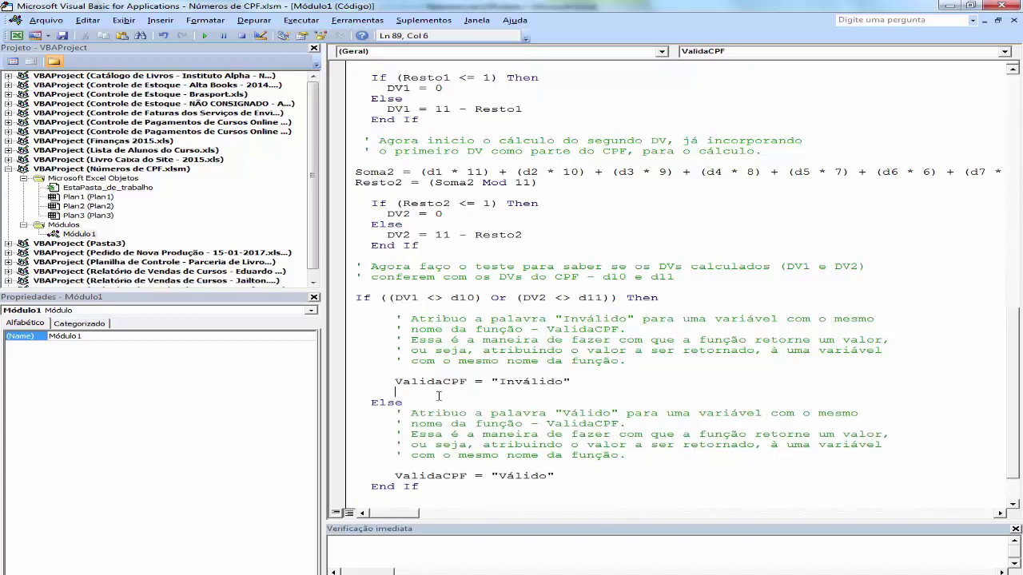
pyautogui.moveTo(470, 384); pyautogui.dragTo(395, 383)
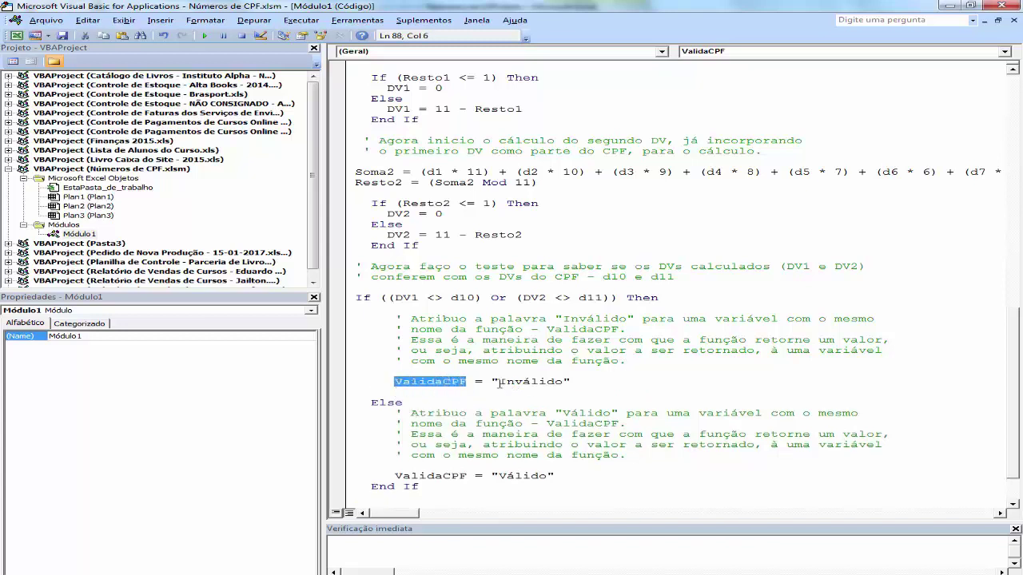
pyautogui.moveTo(491, 382); pyautogui.dragTo(570, 383)
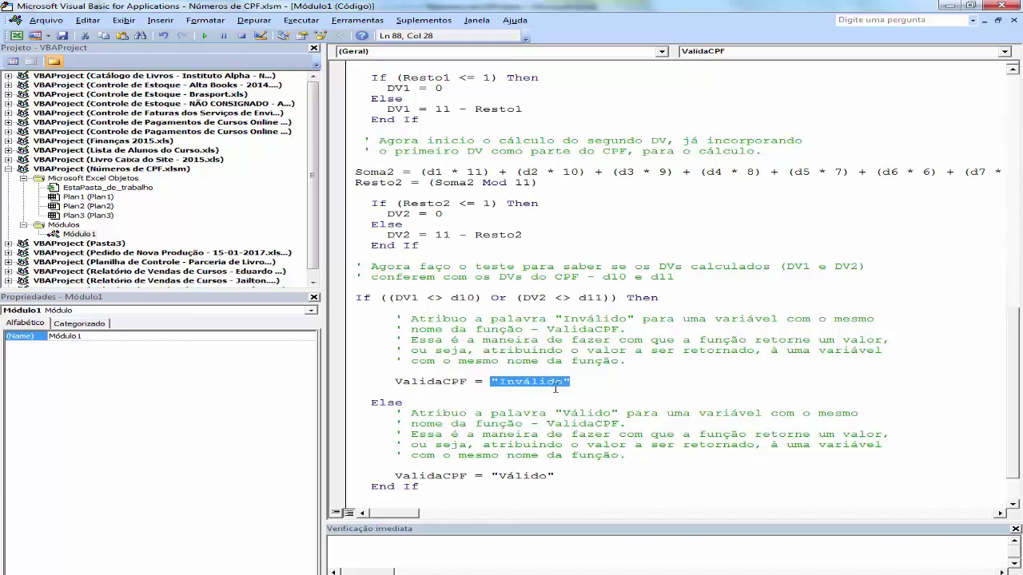
# - Add a blank line between ValidaCPF = "Válido" and End If
pyautogui.click(585, 478)
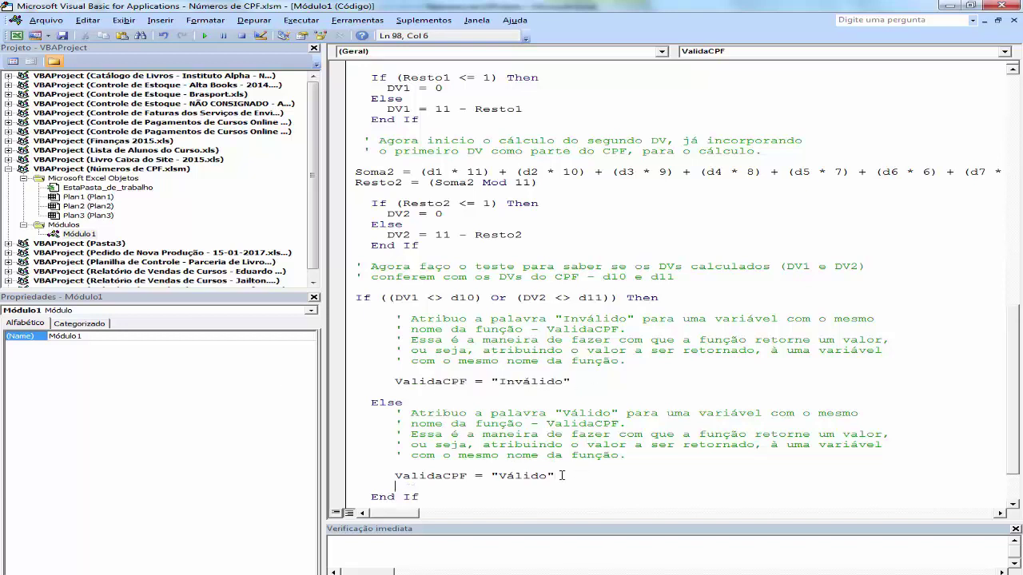
pyautogui.press('Return')
pyautogui.scroll(-2, 546, 283)
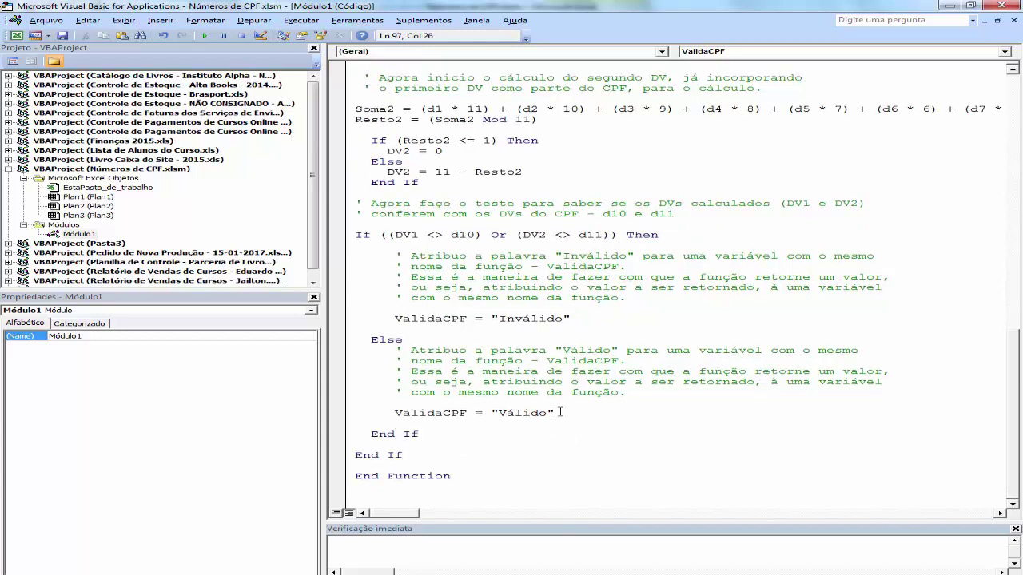
pyautogui.moveTo(554, 413); pyautogui.dragTo(394, 413)
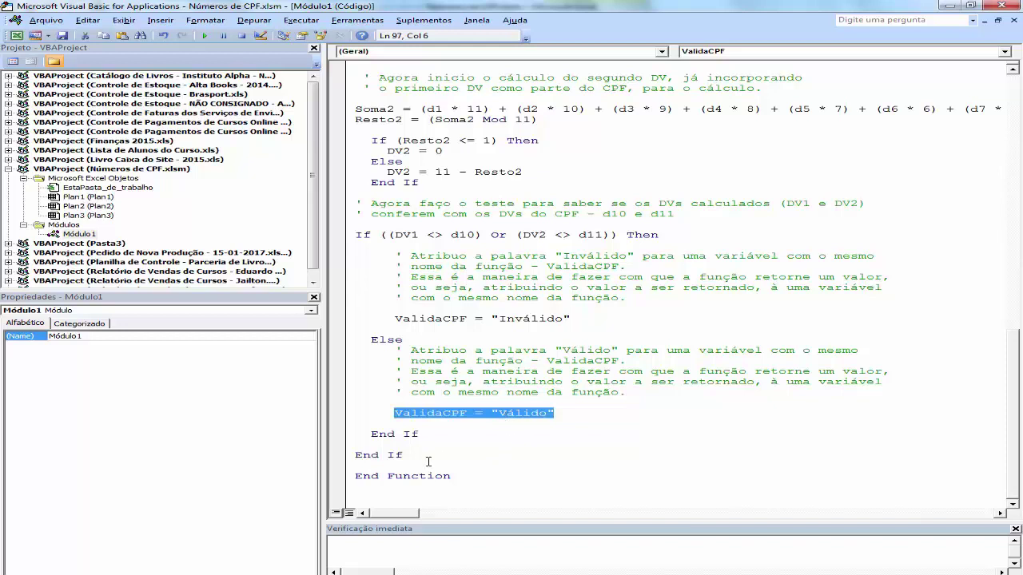
pyautogui.click(433, 432)
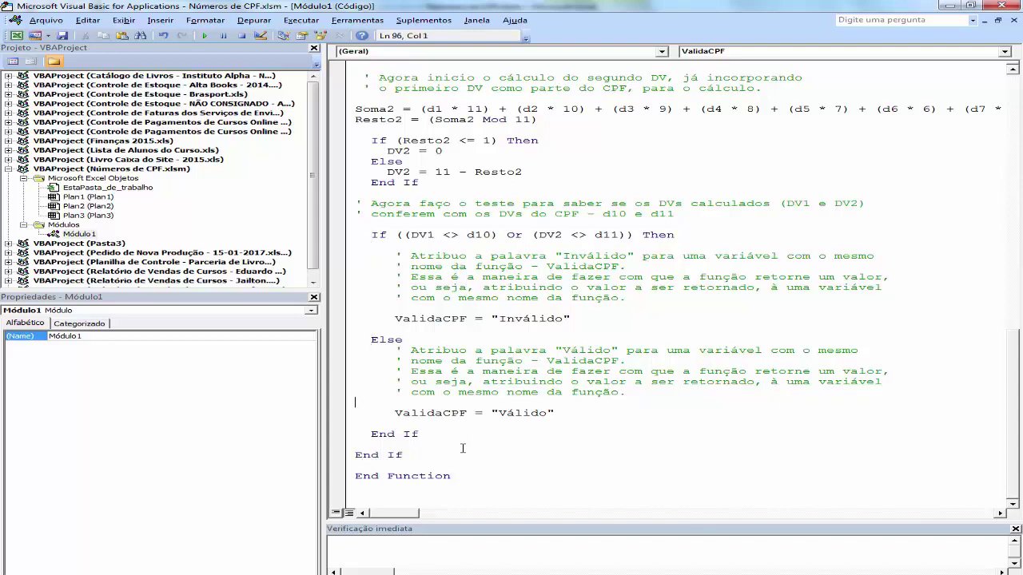
pyautogui.press('Down')
pyautogui.press('Down')
pyautogui.press('Down')
# - Review the ValidaCPF = "Inválido" and ValidaCPF = "Válido" return lines
pyautogui.scroll(2, 489, 427)
pyautogui.scroll(5, 520, 440)
pyautogui.scroll(7, 520, 440)
pyautogui.scroll(6, 519, 440)
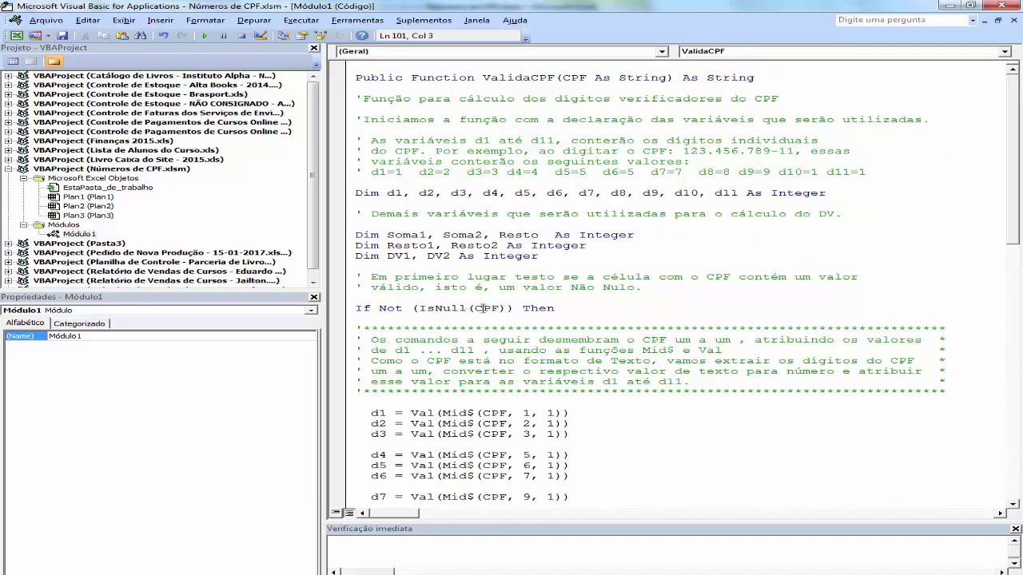
pyautogui.scroll(-6, 479, 308)
pyautogui.scroll(-7, 479, 308)
pyautogui.scroll(-9, 483, 311)
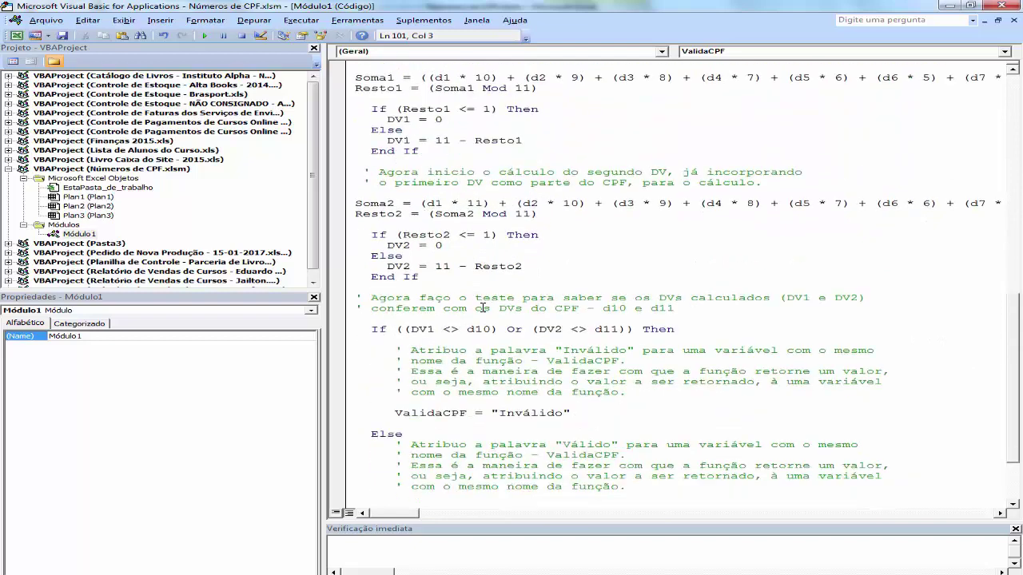
pyautogui.scroll(-5, 489, 317)
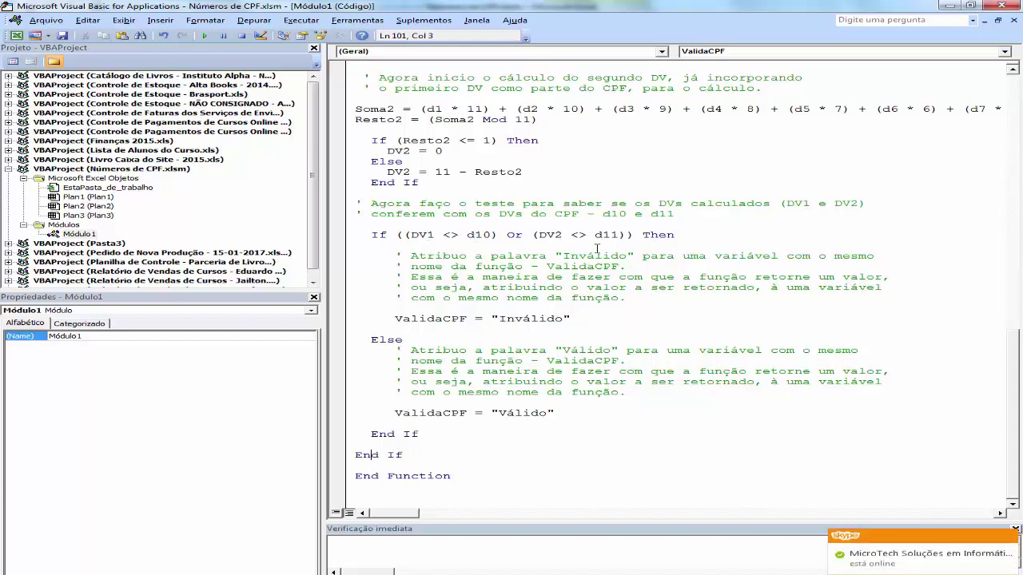
pyautogui.moveTo(572, 319); pyautogui.dragTo(521, 319)
pyautogui.moveTo(437, 318); pyautogui.dragTo(395, 319)
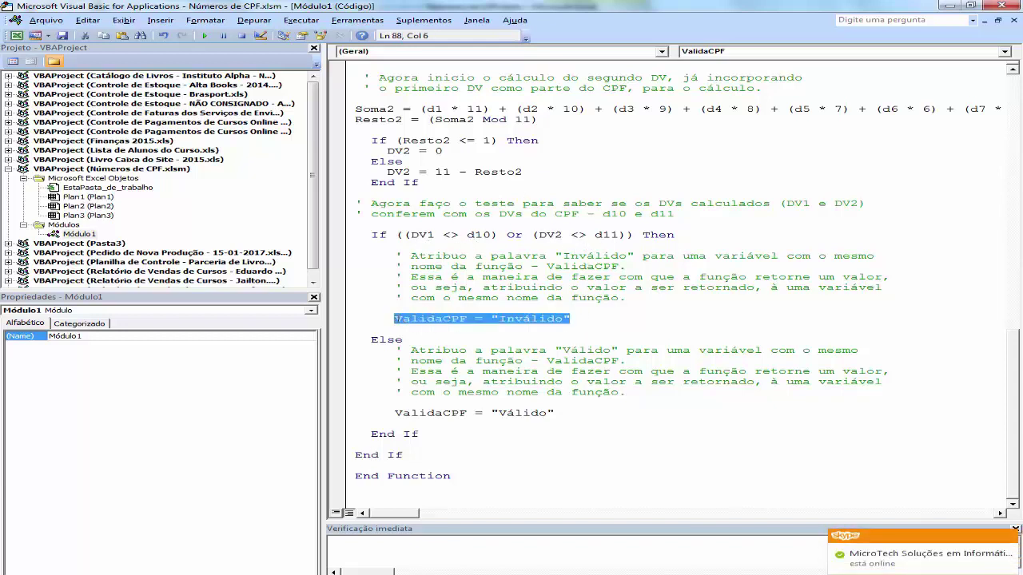
pyautogui.click(533, 320)
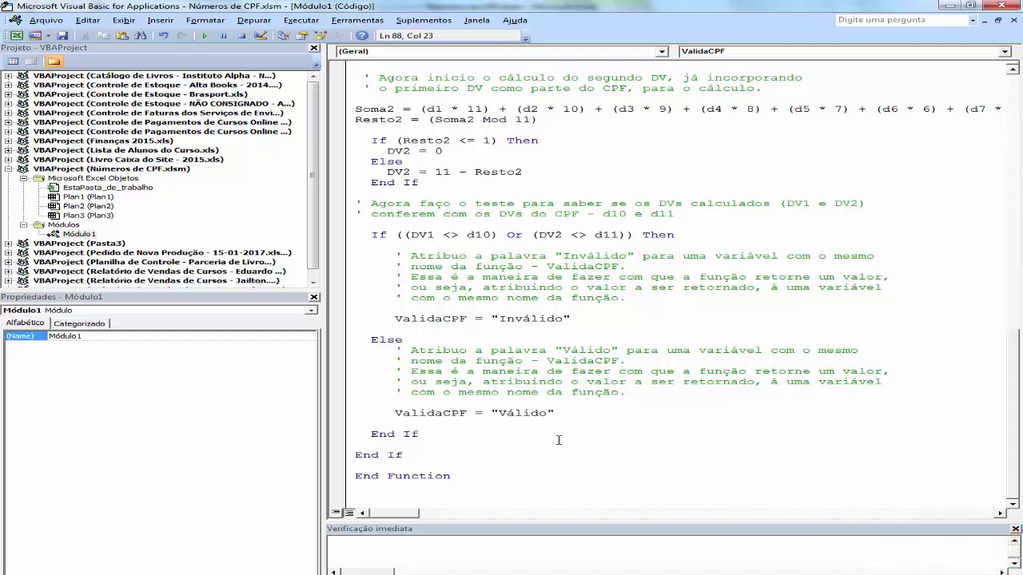
pyautogui.moveTo(569, 413); pyautogui.dragTo(389, 415)
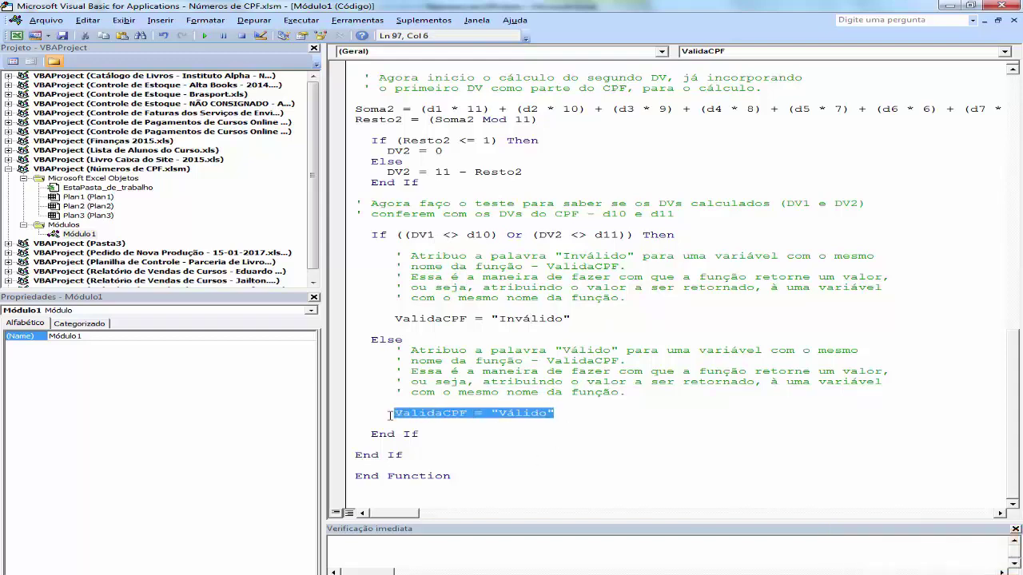
pyautogui.click(456, 443)
# - Save the workbook and close the VBA editor to return to the Excel sheet
pyautogui.scroll(5, 464, 453)
pyautogui.scroll(8, 467, 415)
pyautogui.scroll(9, 472, 367)
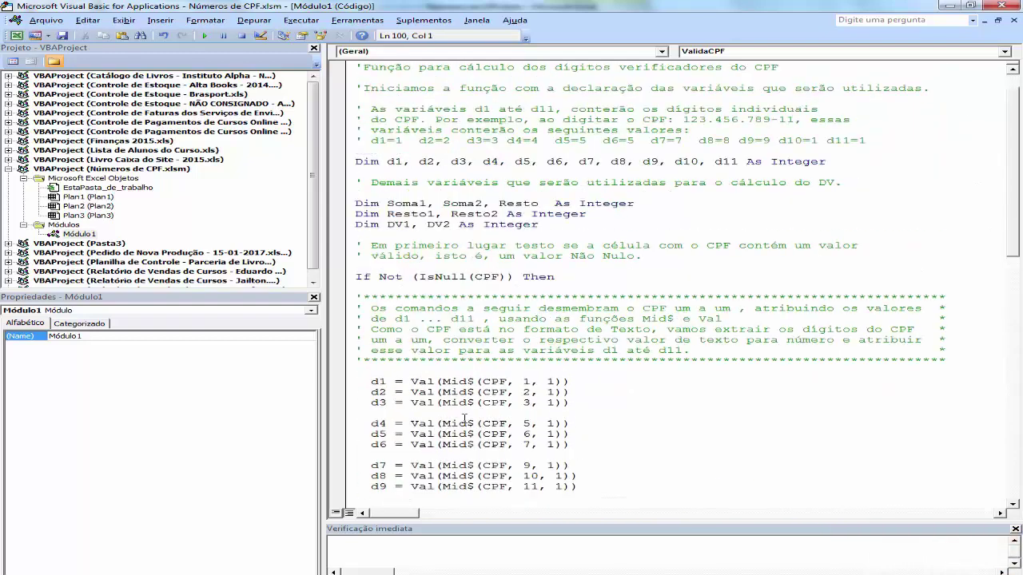
pyautogui.scroll(1, 475, 329)
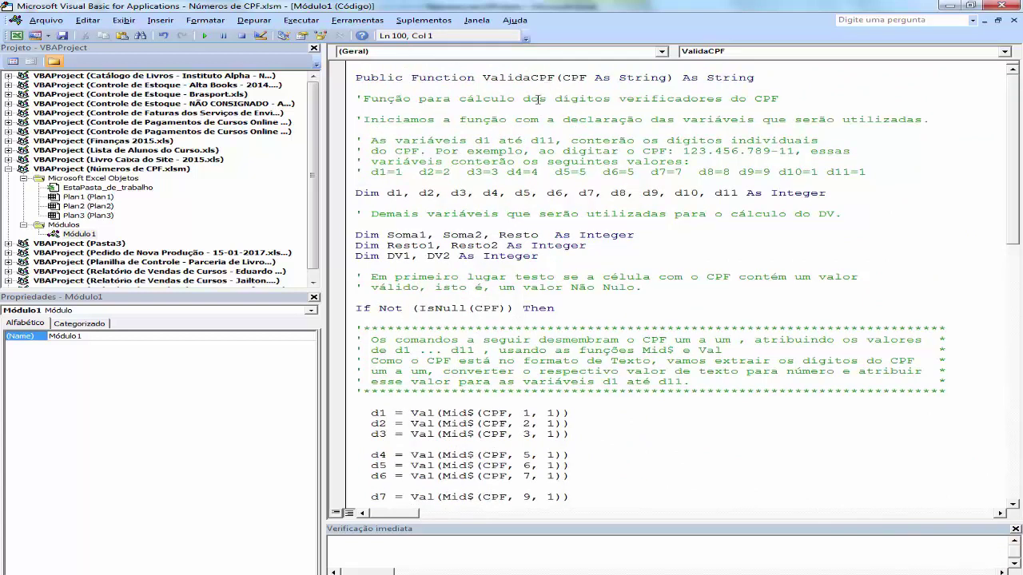
pyautogui.click(64, 40)
pyautogui.click(1001, 8)
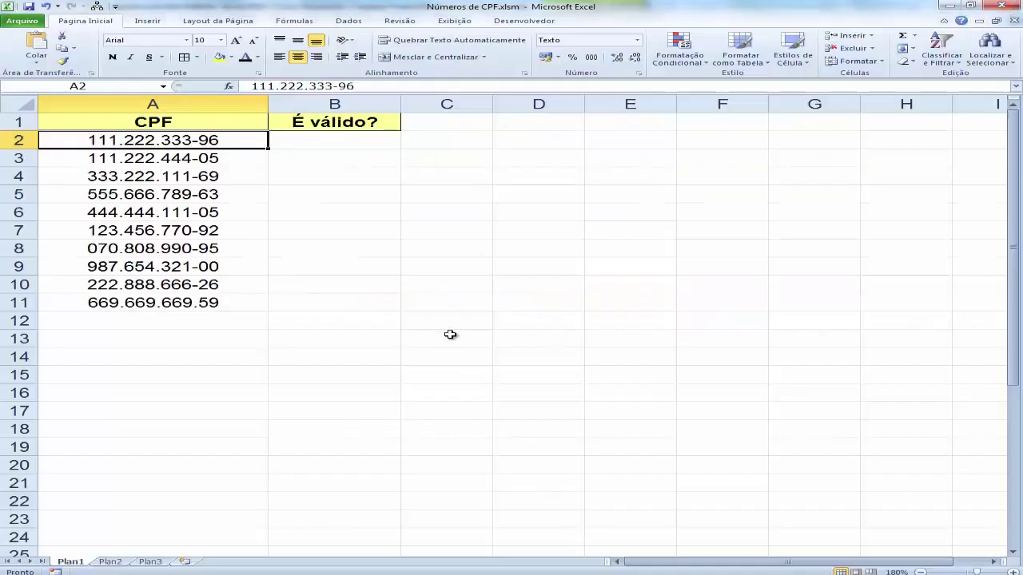
# - Enter the formula =ValidaCPF(A2) in cell B2
pyautogui.click(350, 137)
pyautogui.write('=')
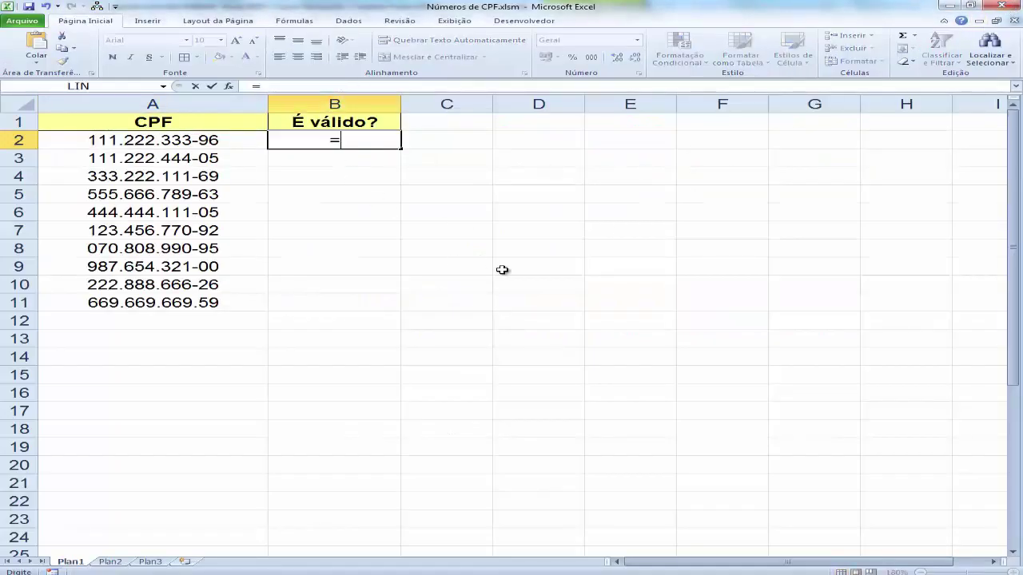
pyautogui.write('Valida')
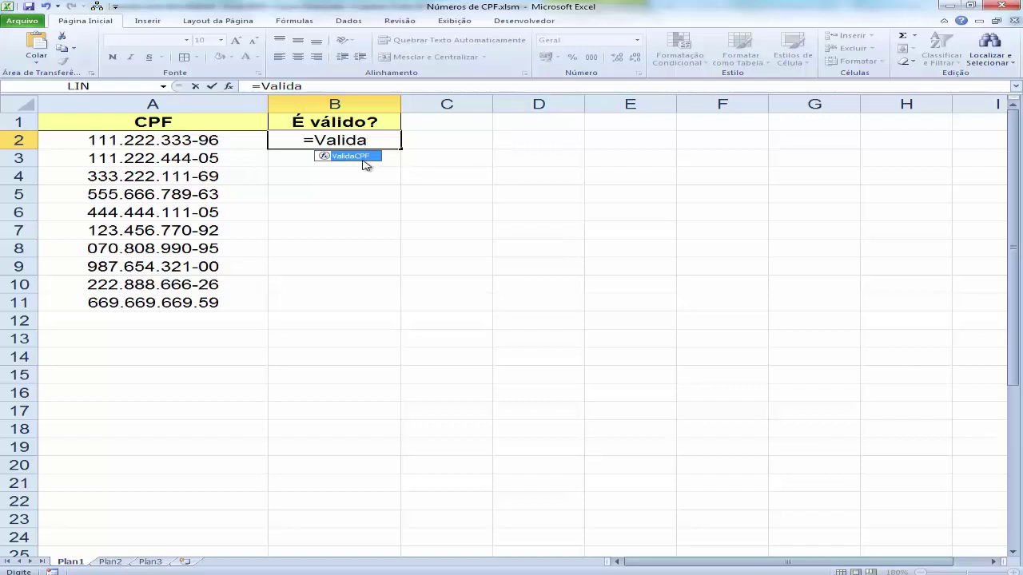
pyautogui.doubleClick(359, 157)
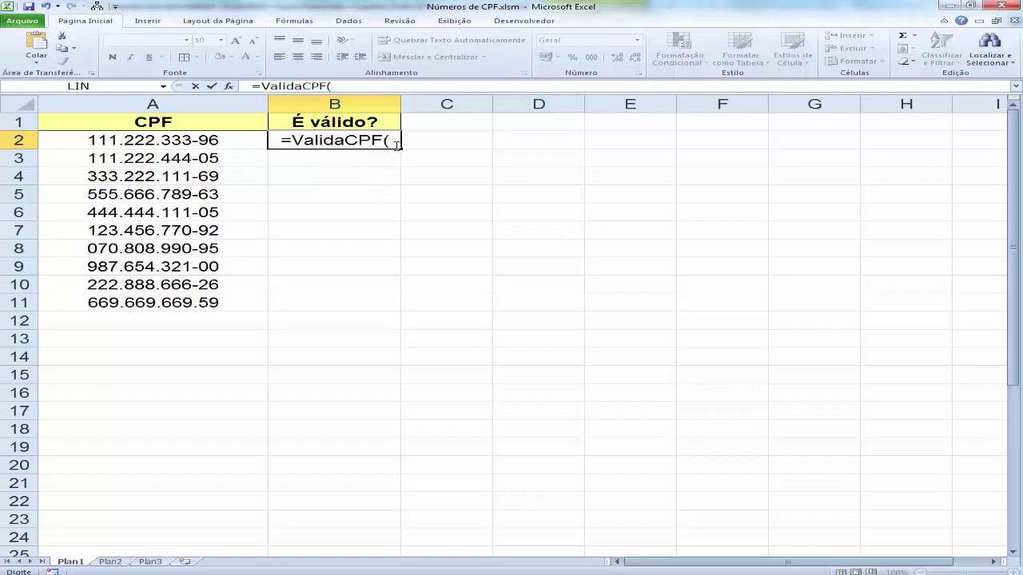
pyautogui.click(182, 140)
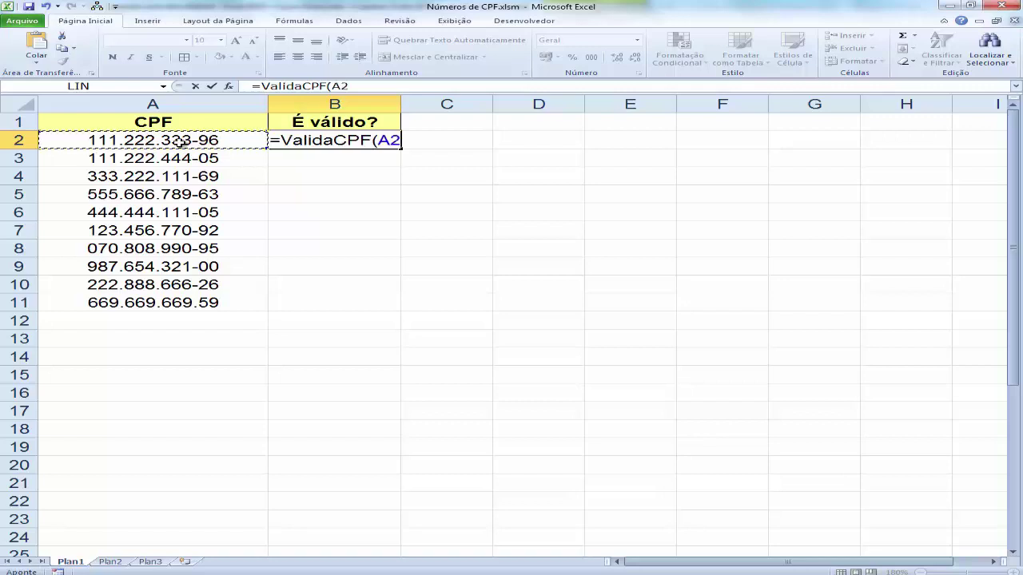
pyautogui.write(')')
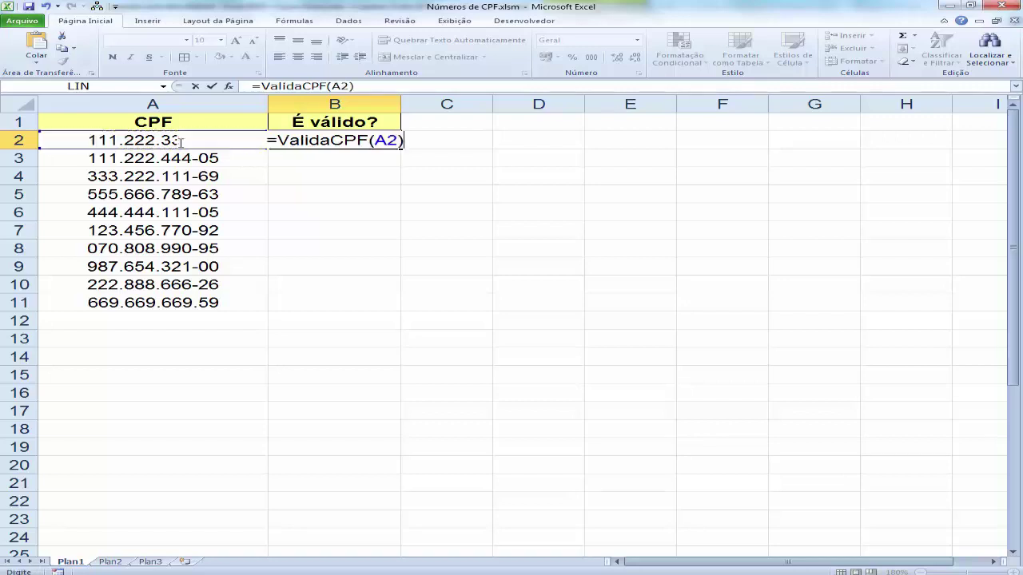
pyautogui.press('Return')
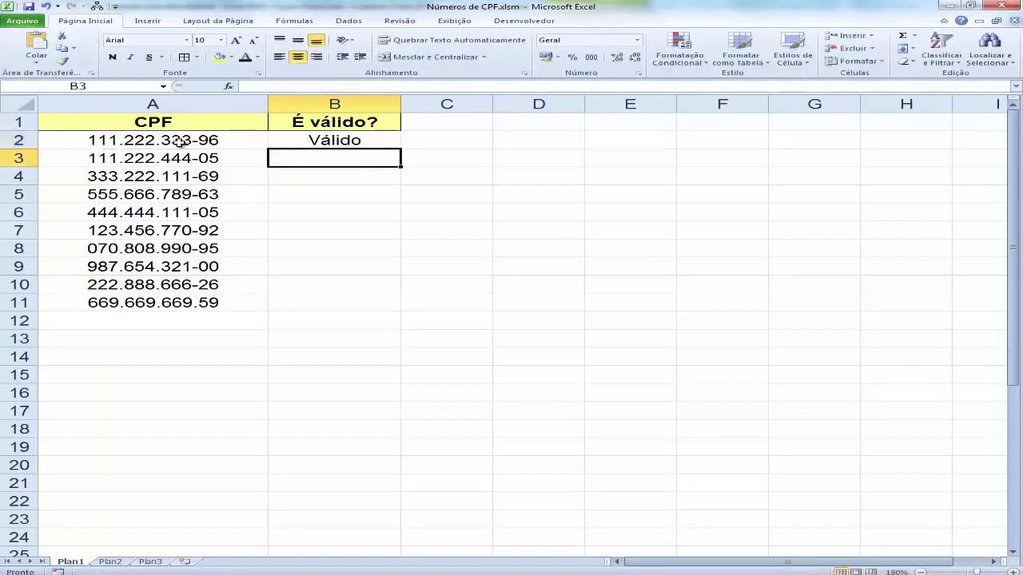
# - Widen column B and fill the ValidaCPF formula down to B11, checking the results
pyautogui.doubleClick(400, 104)
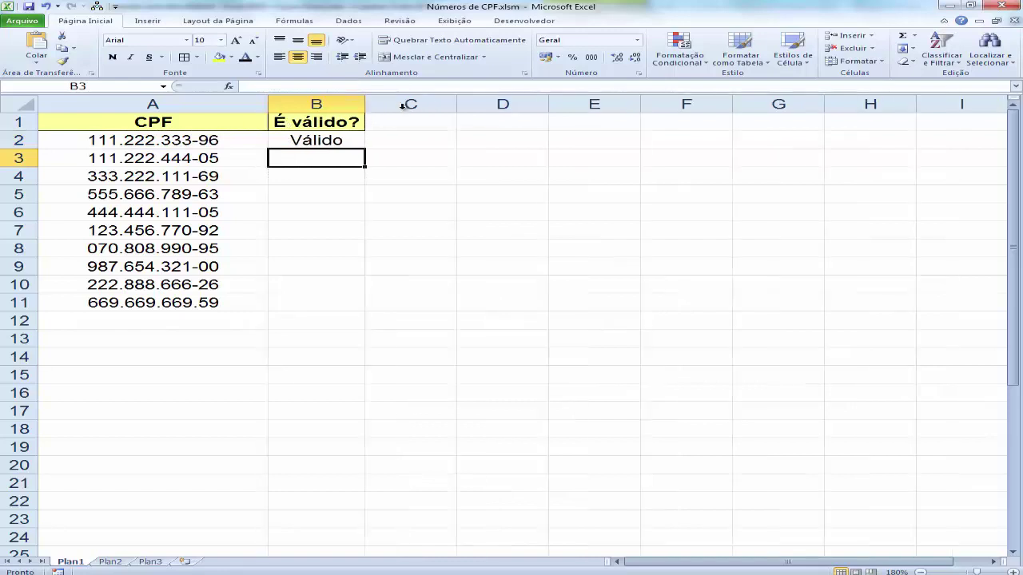
pyautogui.moveTo(365, 105); pyautogui.dragTo(460, 105)
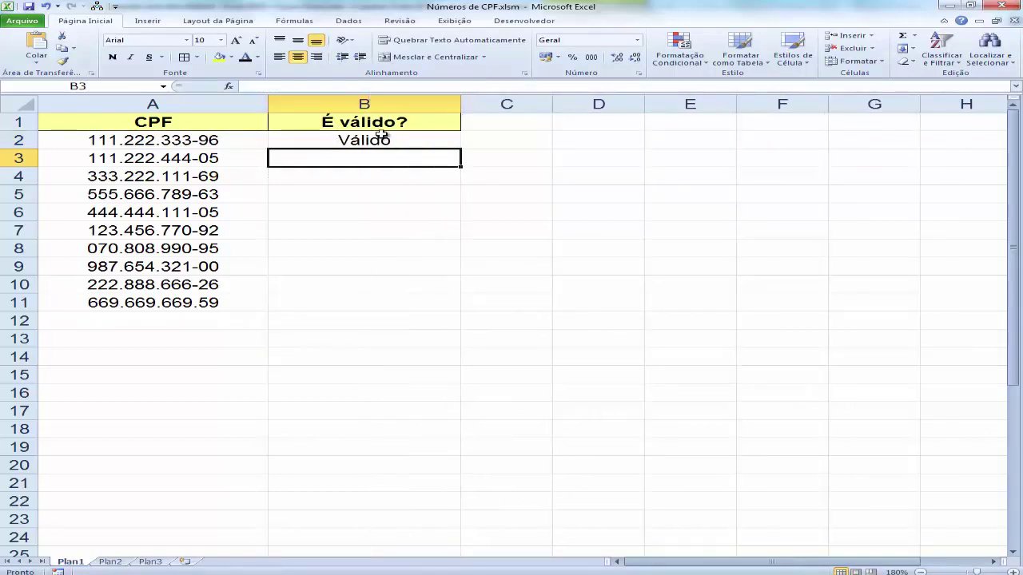
pyautogui.click(380, 136)
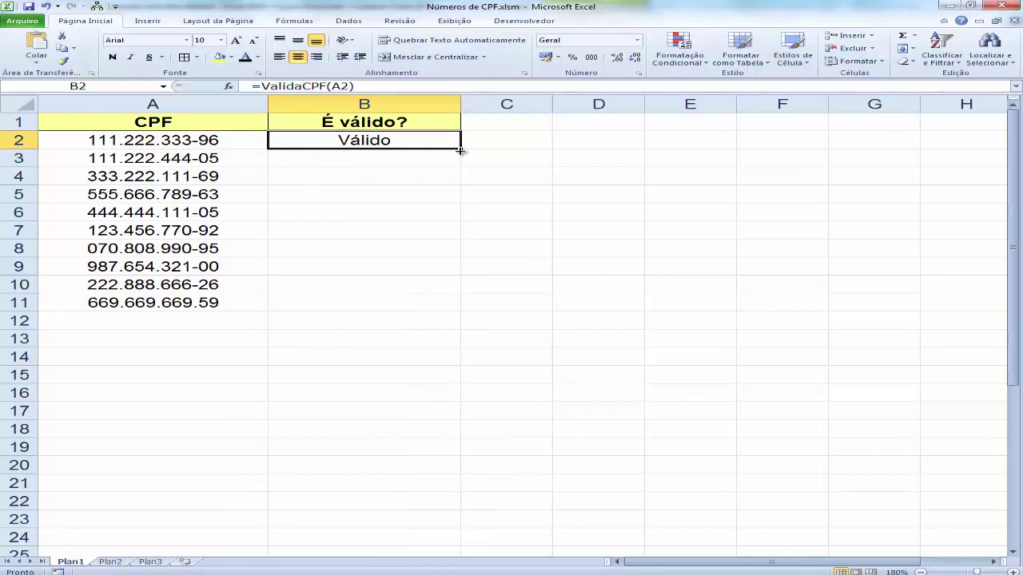
pyautogui.moveTo(461, 149); pyautogui.dragTo(435, 310)
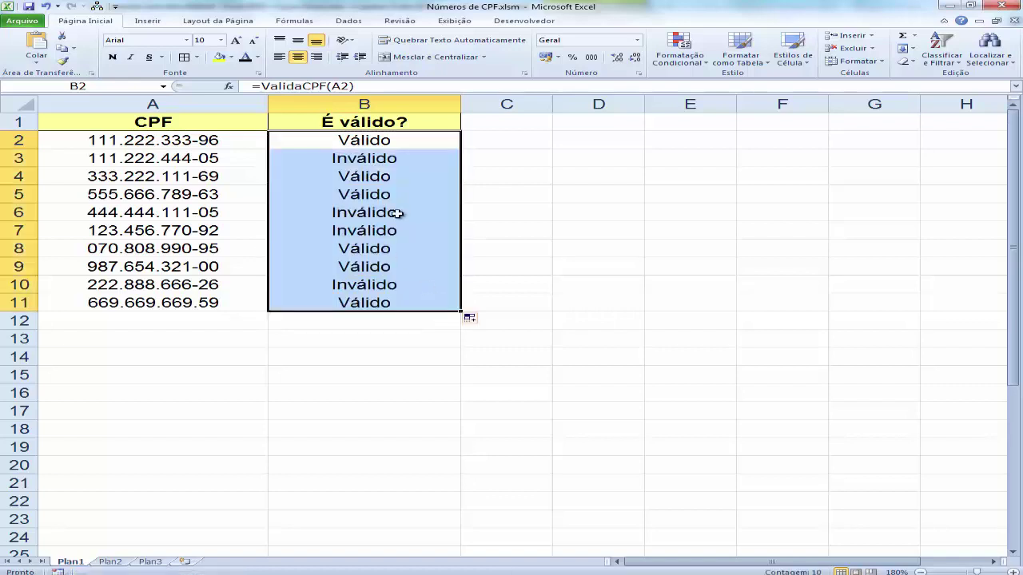
pyautogui.click(396, 160)
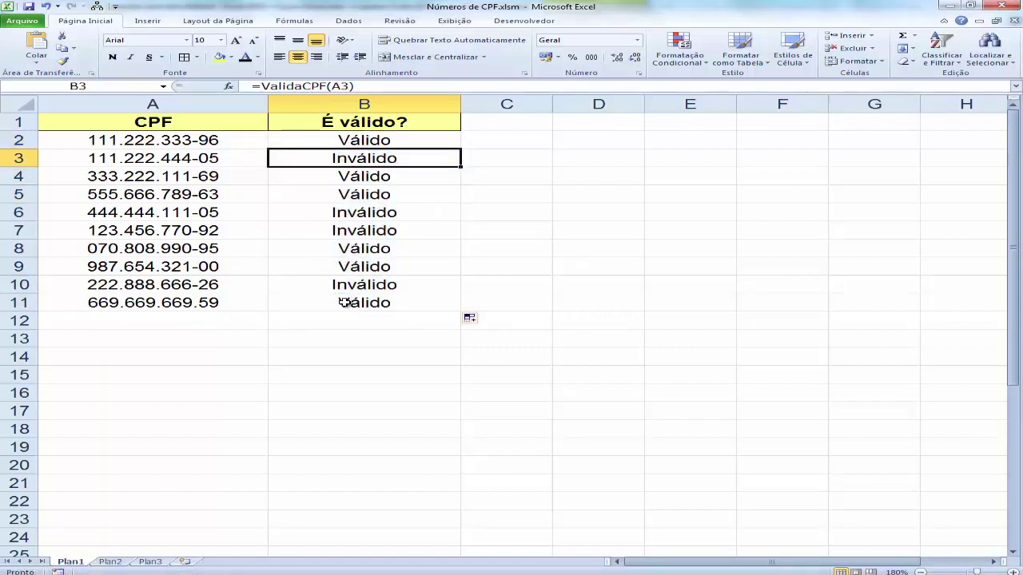
pyautogui.press('Down')
pyautogui.press('Down')
pyautogui.press('Down')
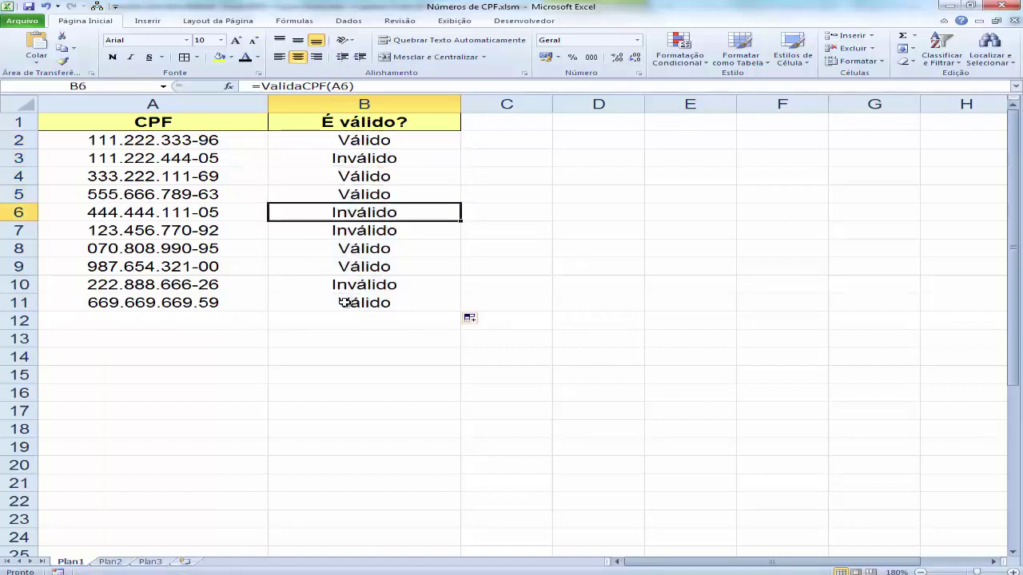
pyautogui.press('Down')
pyautogui.press('Down')
pyautogui.press('Down')
pyautogui.press('Down')
pyautogui.press('Down')
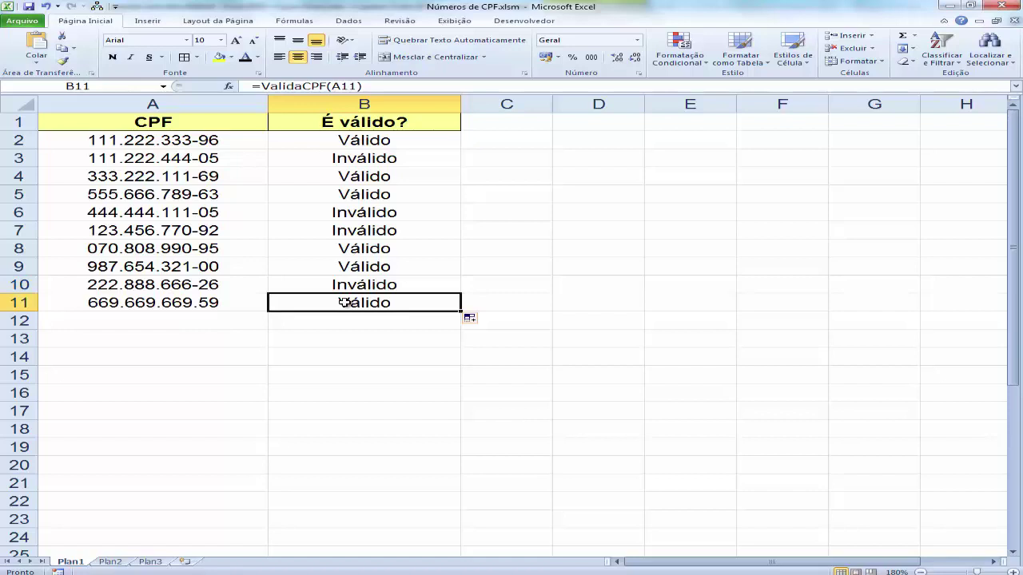
pyautogui.press('Up')
pyautogui.press('Up')
pyautogui.press('Up')
pyautogui.press('Up')
pyautogui.press('Up')
pyautogui.press('Up')
pyautogui.press('Up')
pyautogui.press('Up')
pyautogui.press('Up')
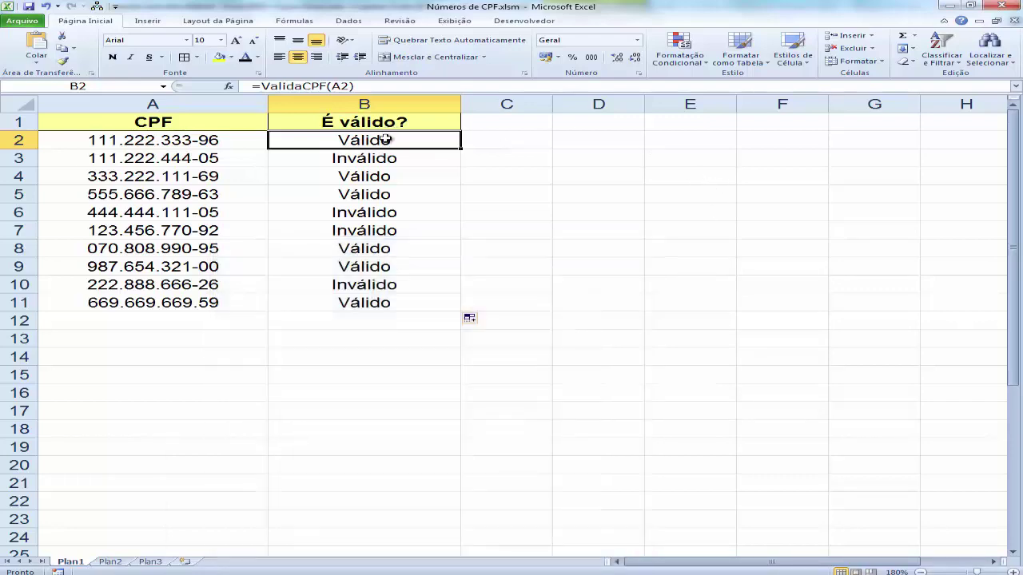
pyautogui.hotkey('alt', 'F11')
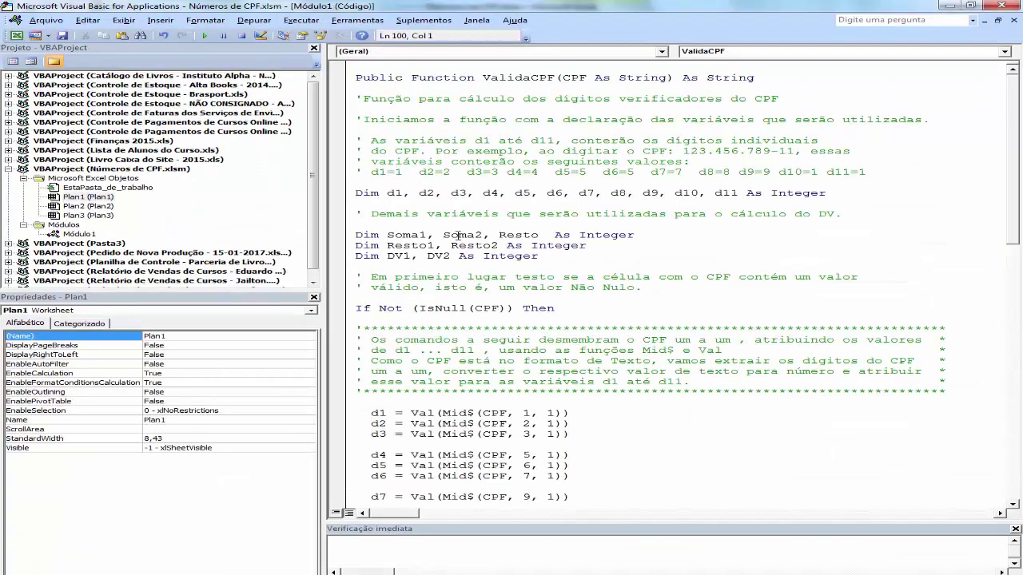
# - Scroll through the ValidaCPF module down to End Function, then close the VBA editor
pyautogui.click(460, 240)
pyautogui.scroll(-3, 520, 251)
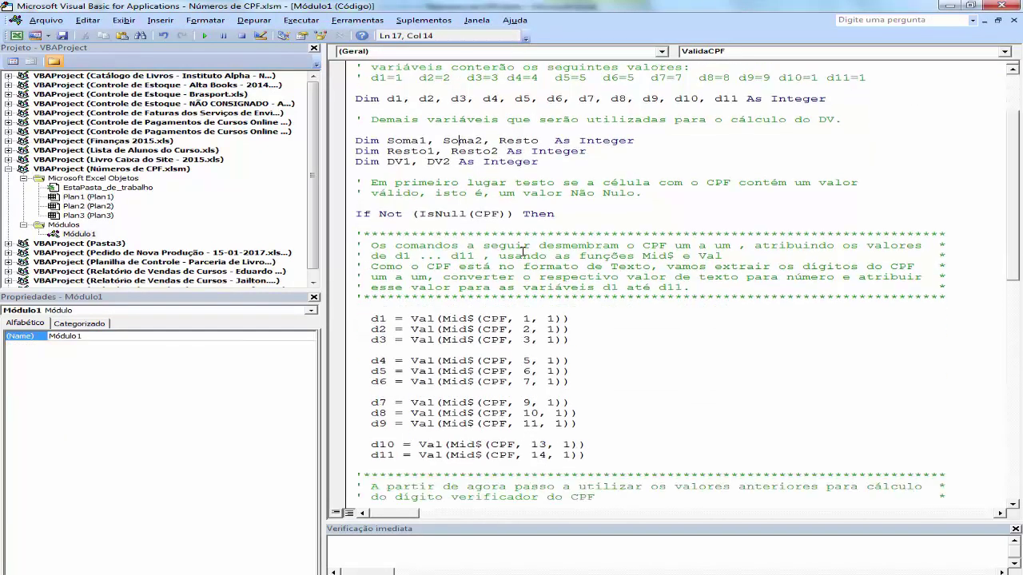
pyautogui.scroll(-2, 519, 252)
pyautogui.scroll(2, 516, 251)
pyautogui.scroll(3, 511, 250)
pyautogui.scroll(-2, 627, 218)
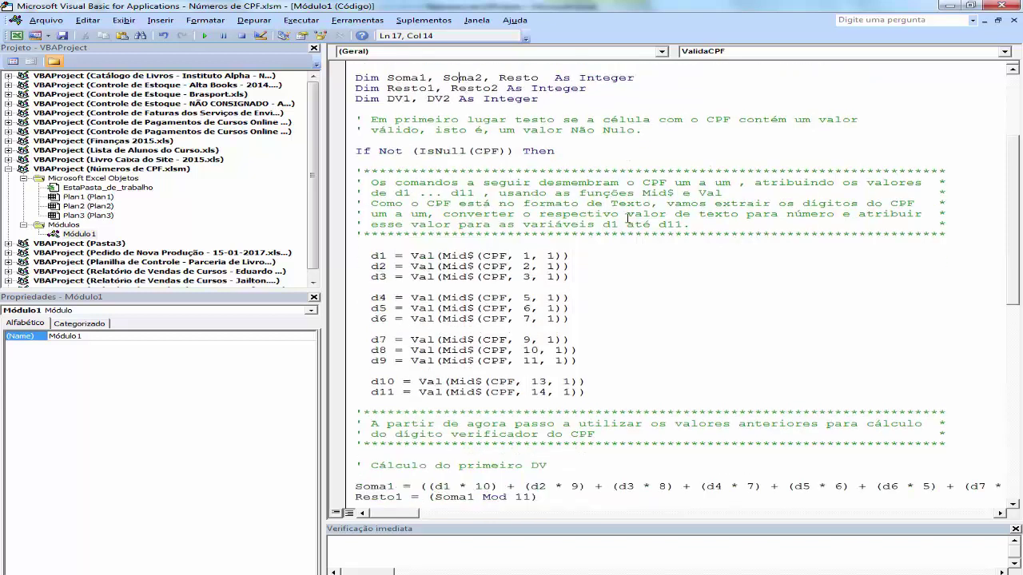
pyautogui.scroll(-2, 627, 217)
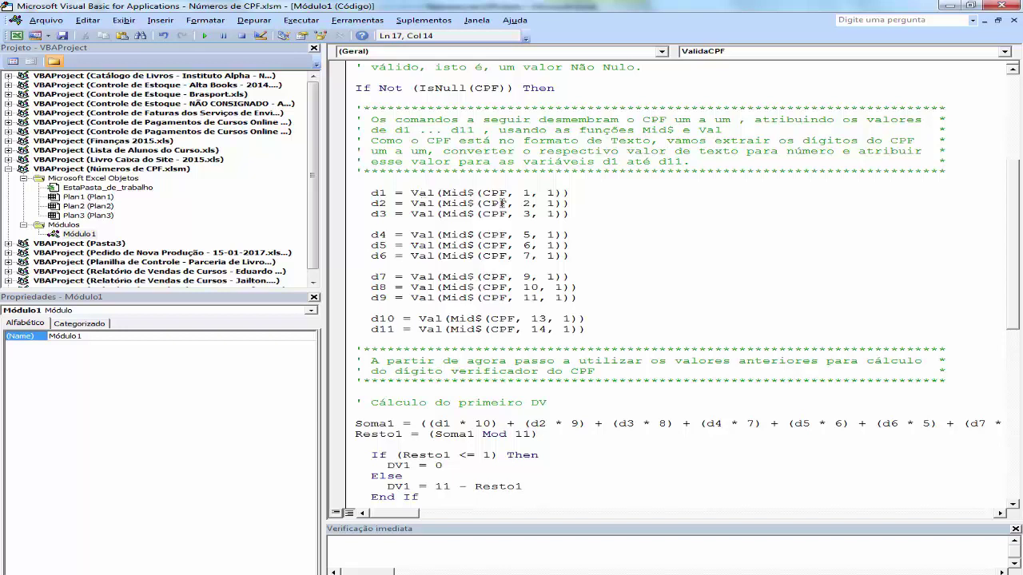
pyautogui.scroll(-4, 502, 203)
pyautogui.scroll(-3, 502, 203)
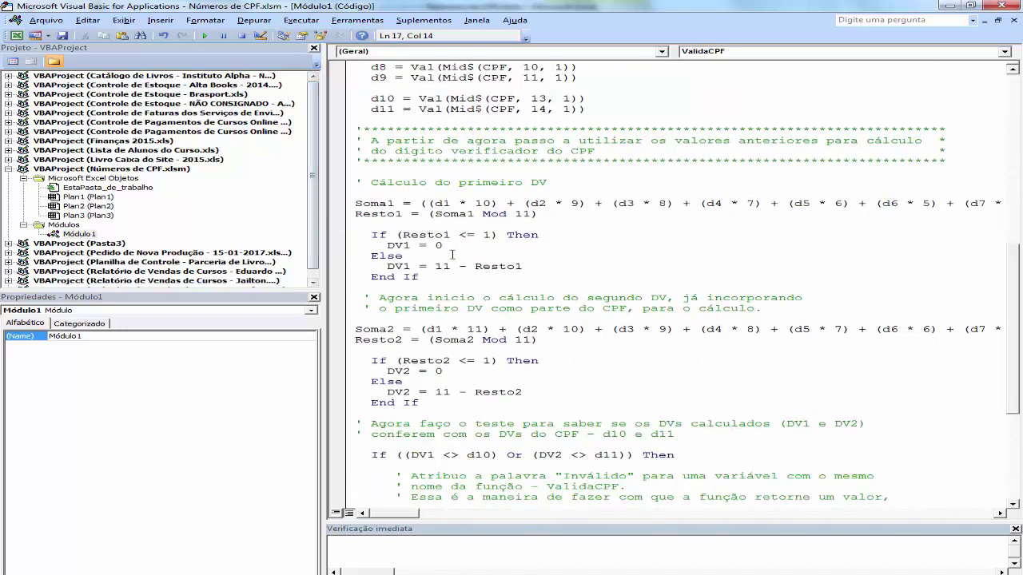
pyautogui.scroll(-2, 452, 254)
pyautogui.scroll(-3, 520, 296)
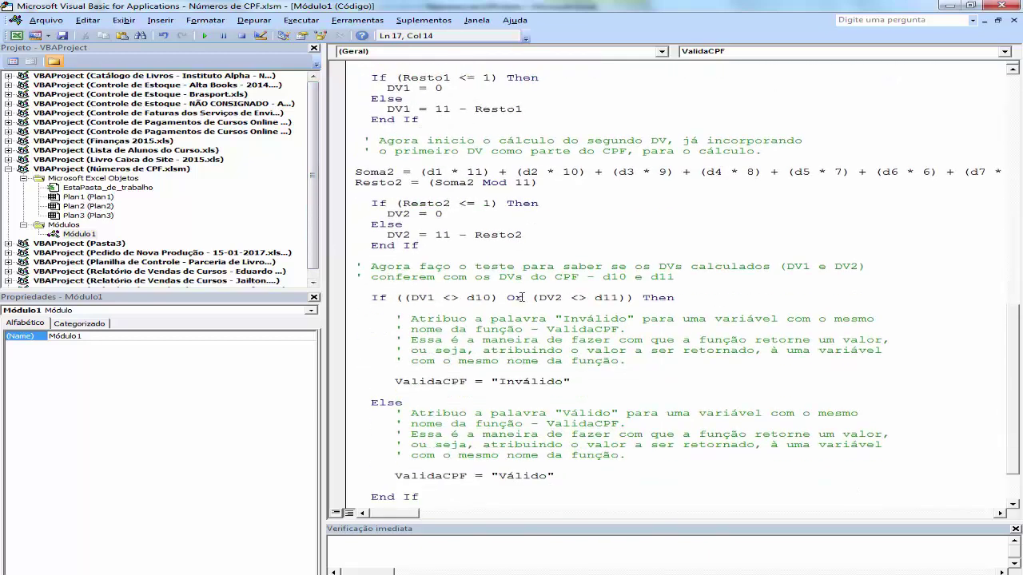
pyautogui.scroll(-2, 521, 298)
pyautogui.scroll(5, 523, 302)
pyautogui.scroll(4, 523, 302)
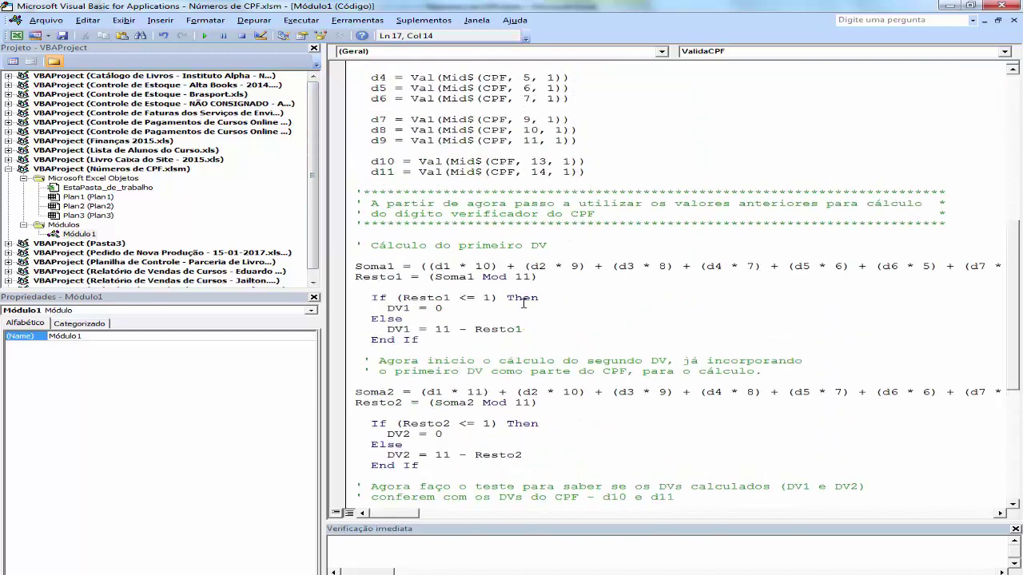
pyautogui.scroll(9, 524, 303)
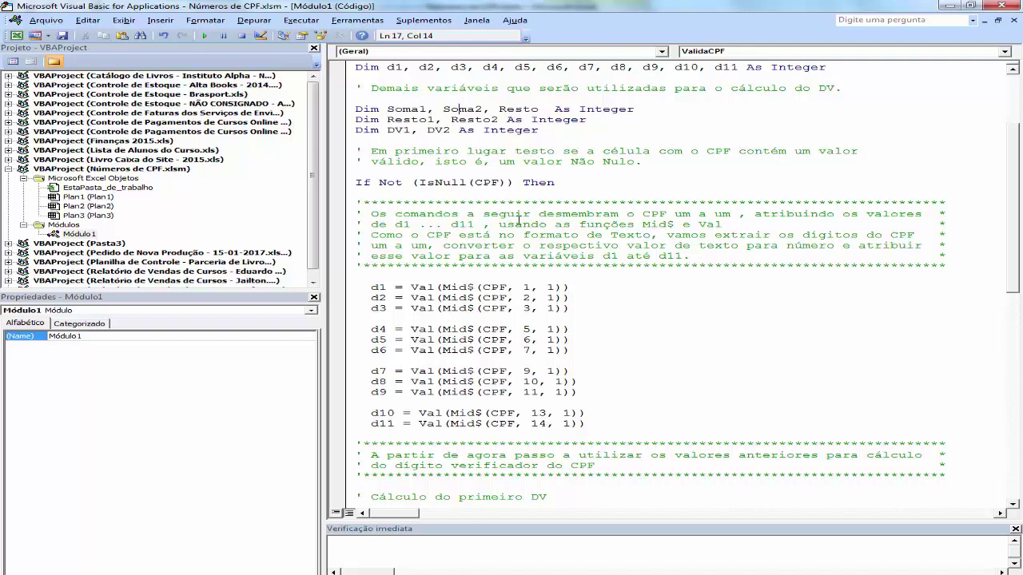
pyautogui.scroll(-3, 498, 213)
pyautogui.scroll(-2, 499, 215)
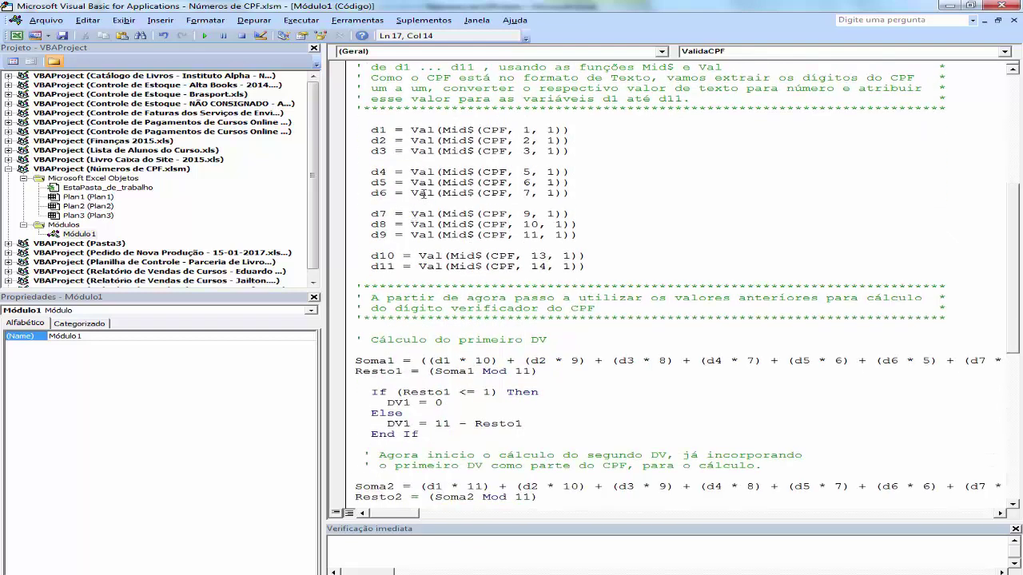
pyautogui.scroll(-4, 423, 194)
pyautogui.scroll(-5, 463, 317)
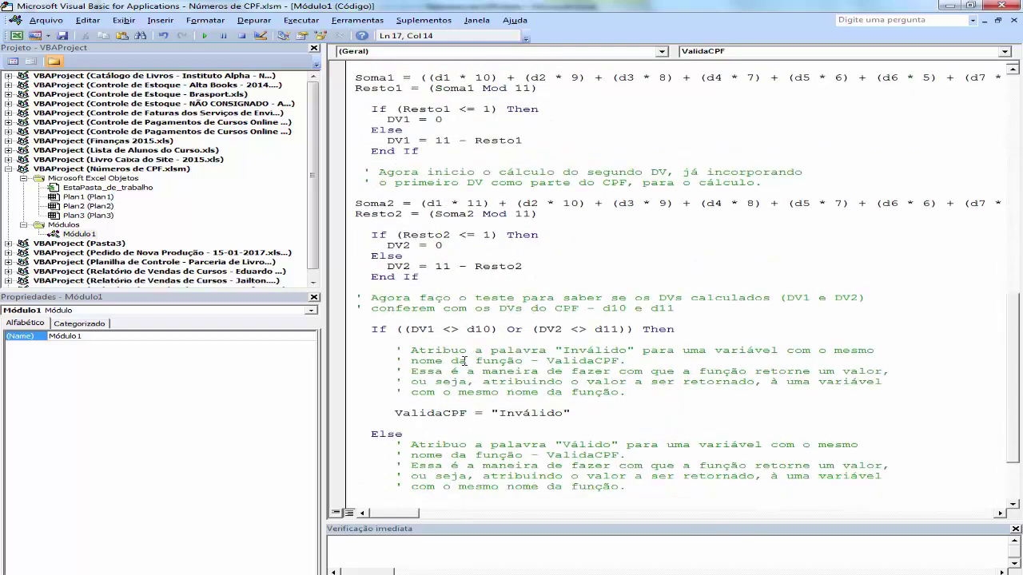
pyautogui.scroll(-3, 464, 360)
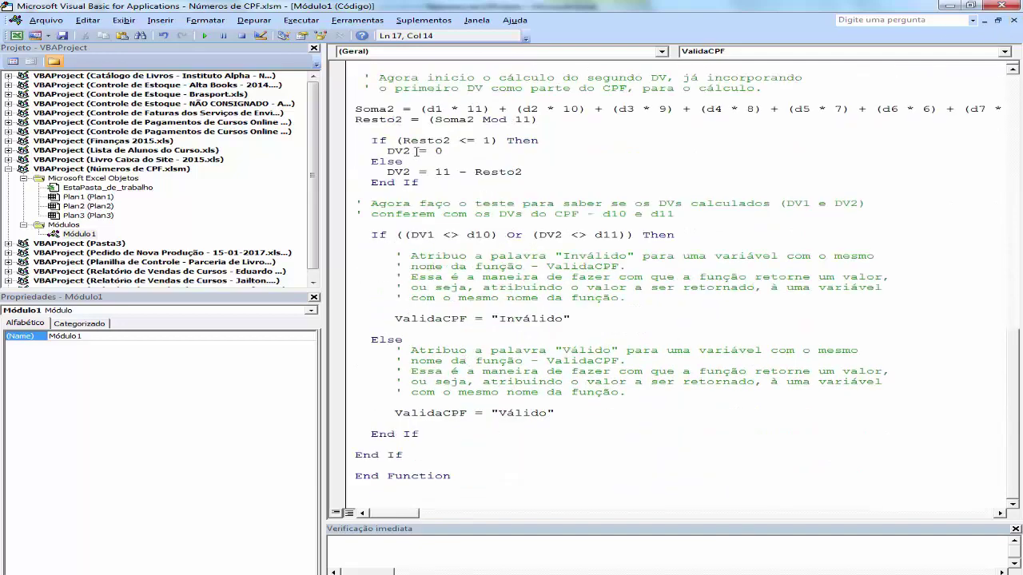
pyautogui.click(1005, 7)
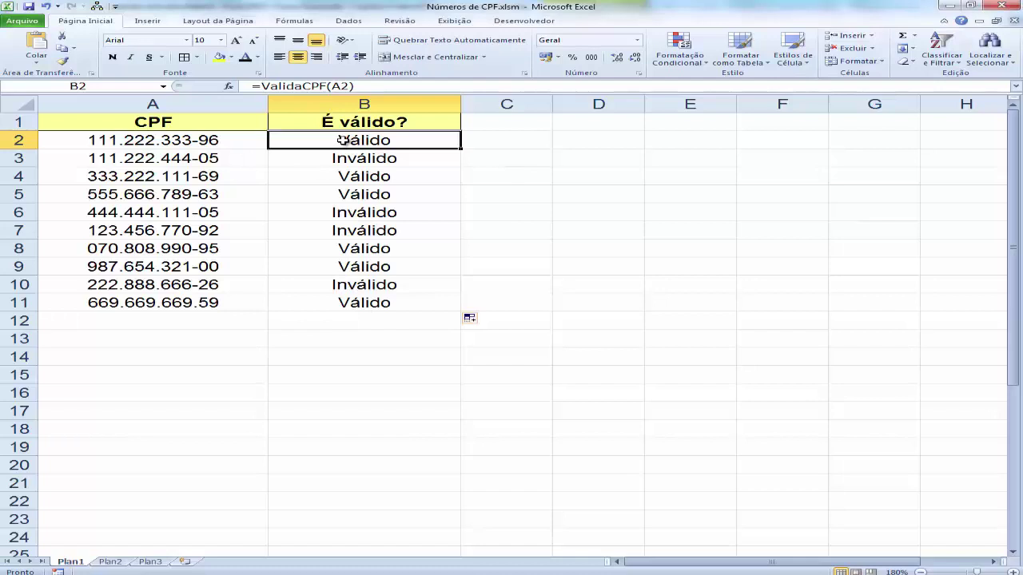
pyautogui.click(153, 322)
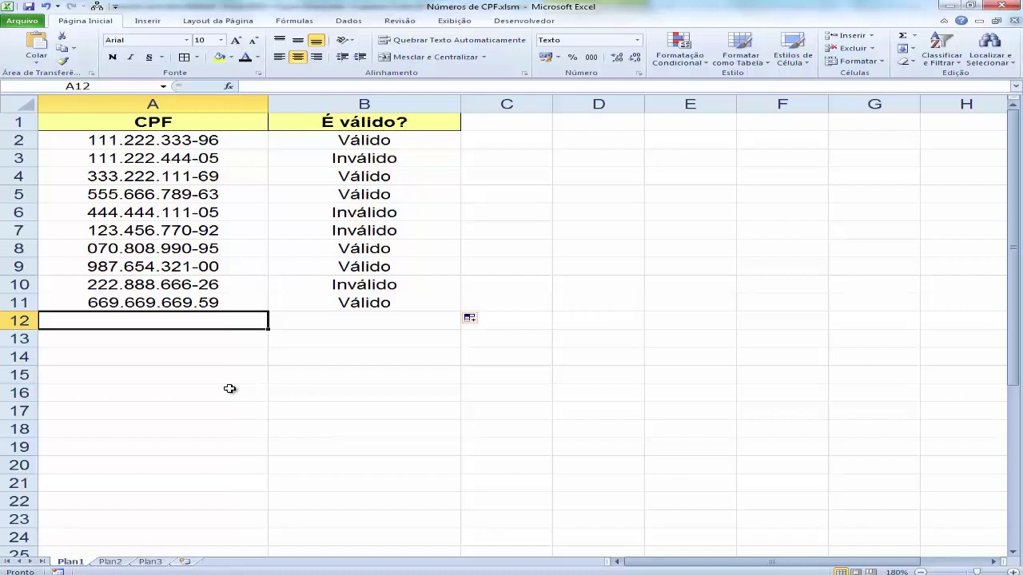
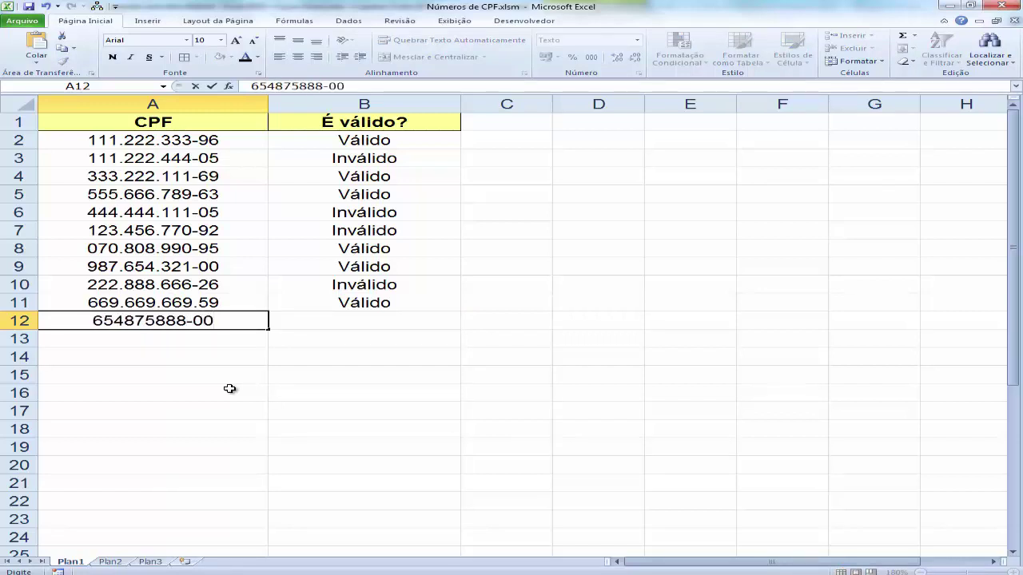
pyautogui.press('Tab')
pyautogui.press('Up')
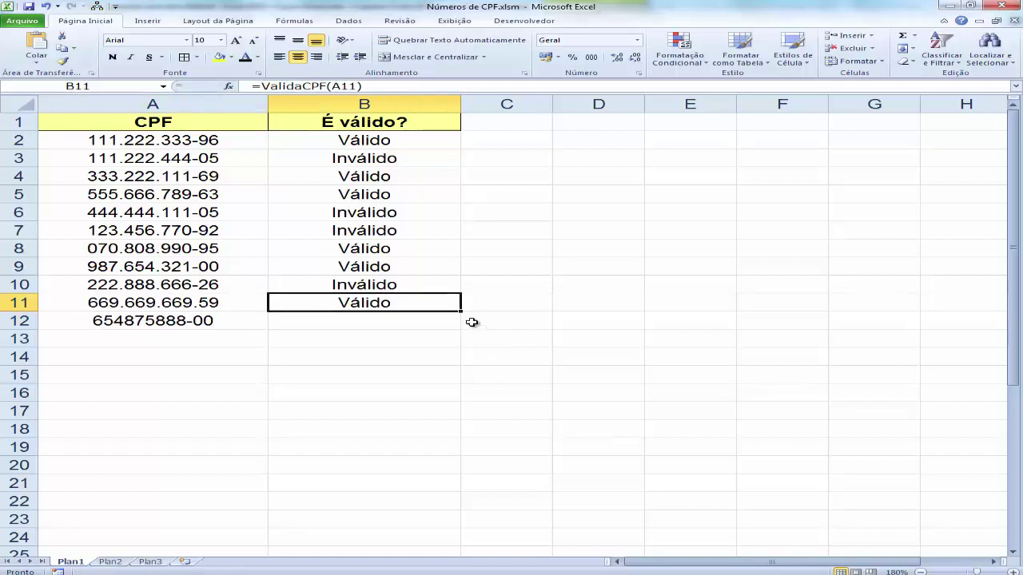
# - Start a =ValidaCPF(A12) formula in B12, then cancel it unfinished
pyautogui.click(417, 323)
pyautogui.write('=')
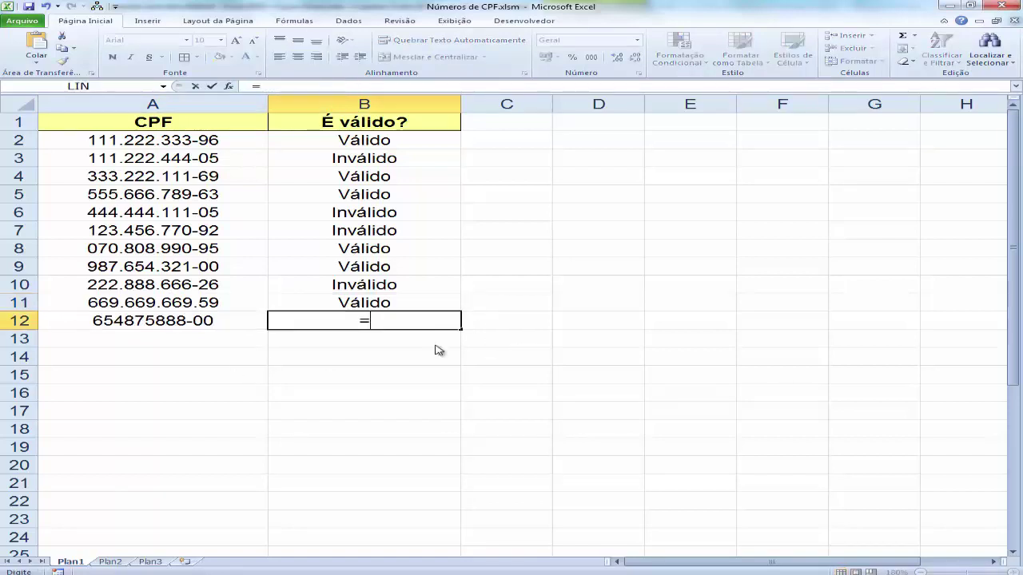
pyautogui.write('ValidaCF')
pyautogui.press('BackSpace')
pyautogui.write('P')
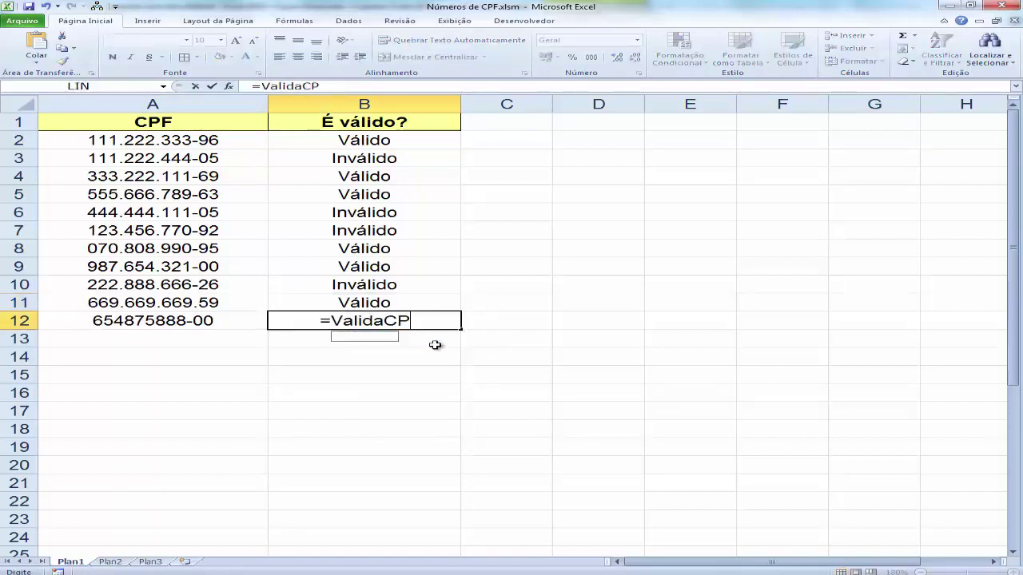
pyautogui.write('FG')
pyautogui.press('BackSpace')
pyautogui.write('(')
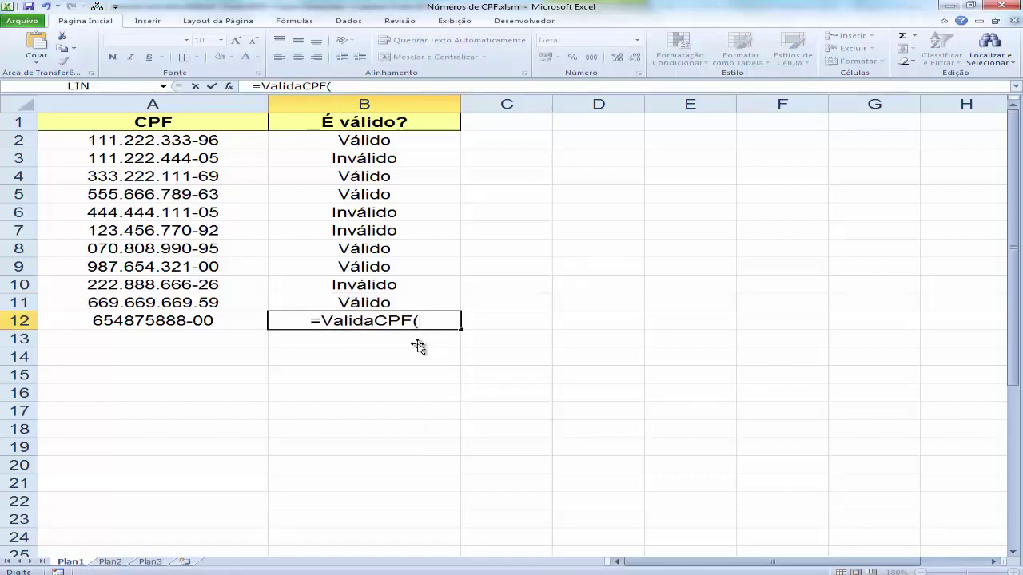
pyautogui.click(164, 321)
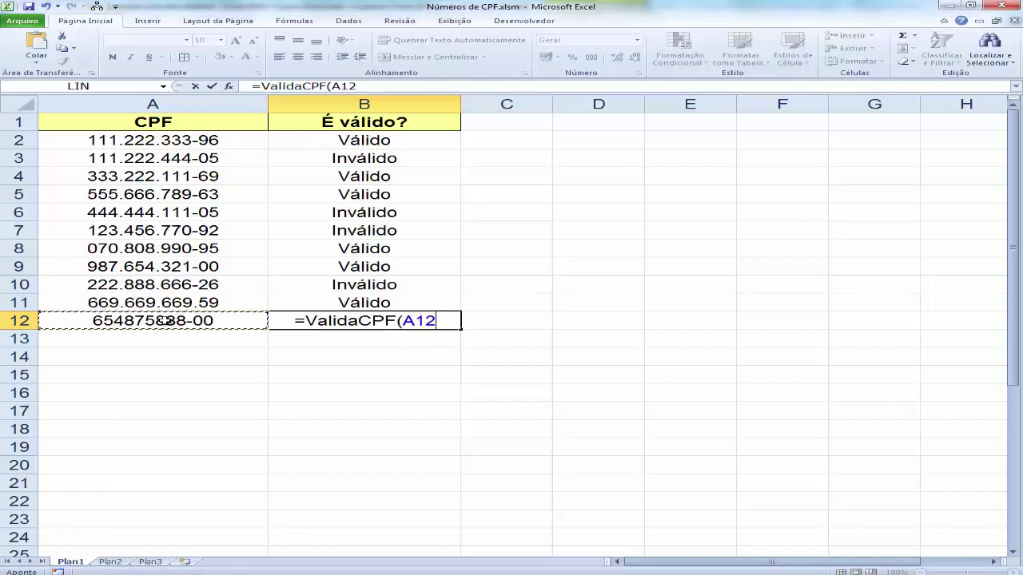
pyautogui.press('Escape')
pyautogui.click(164, 321)
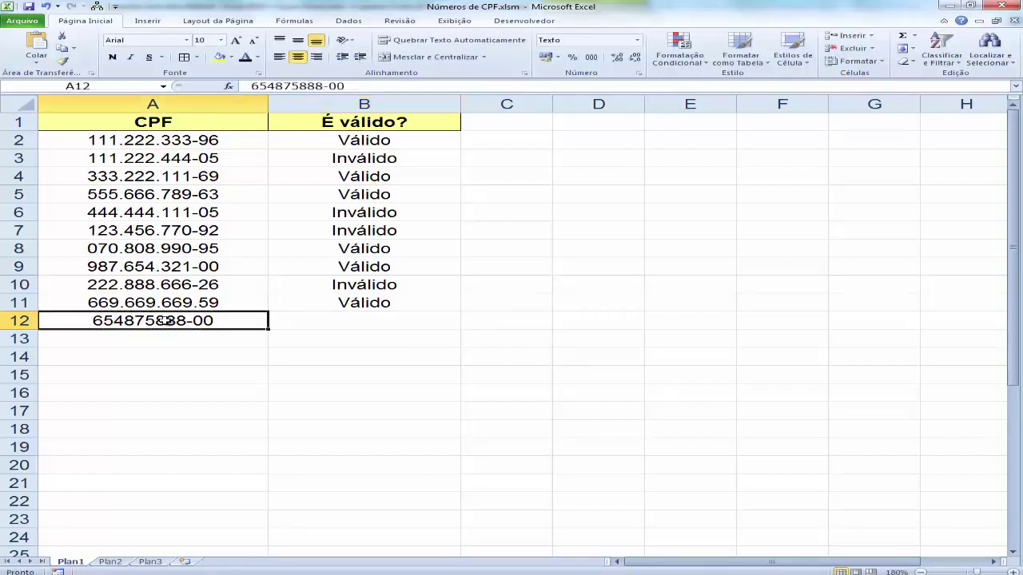
pyautogui.press('F2')
pyautogui.press('Left')
pyautogui.press('Left')
pyautogui.press('Left')
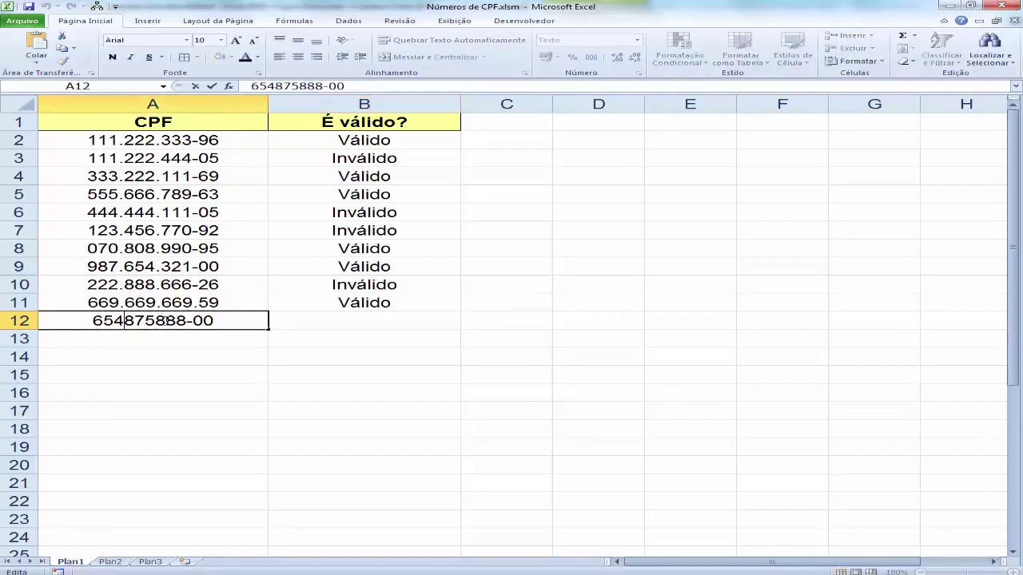
pyautogui.write('.')
pyautogui.press('Right')
pyautogui.press('Right')
pyautogui.press('Right')
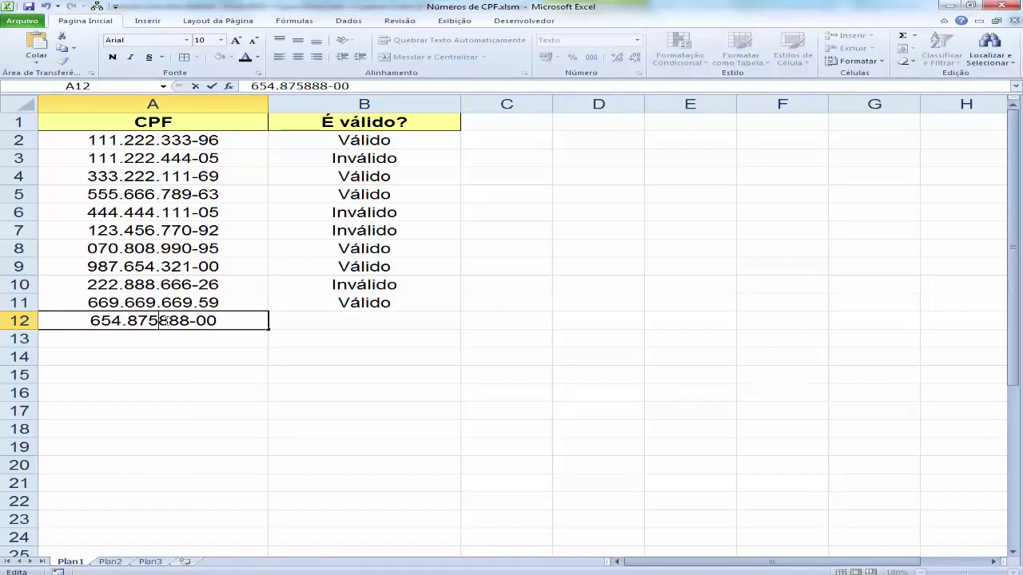
pyautogui.write('.')
pyautogui.press('Tab')
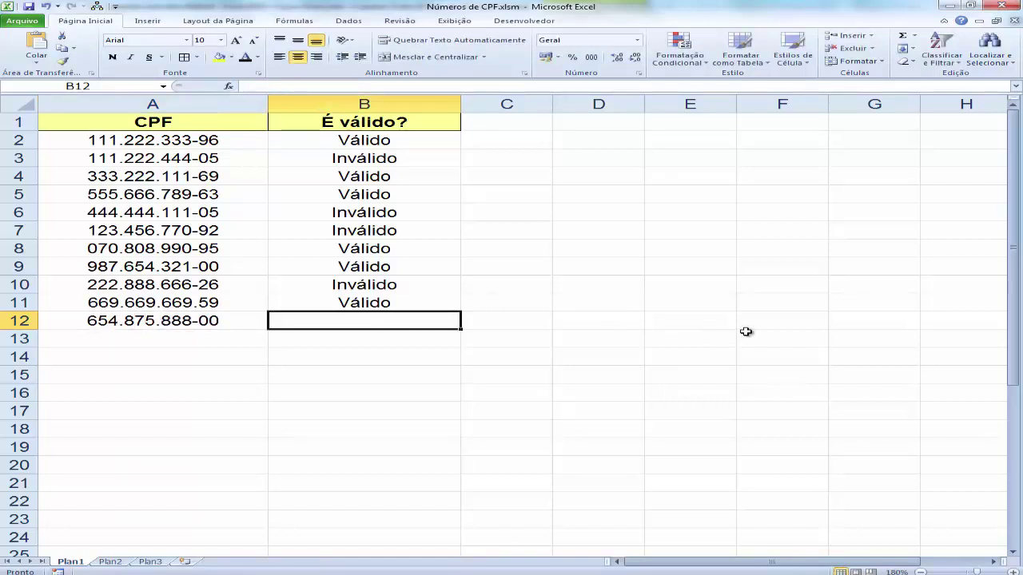
# - Enter =ValidaCPF(A12) in B12 and check its formula behind the Inválido result
pyautogui.write('=')
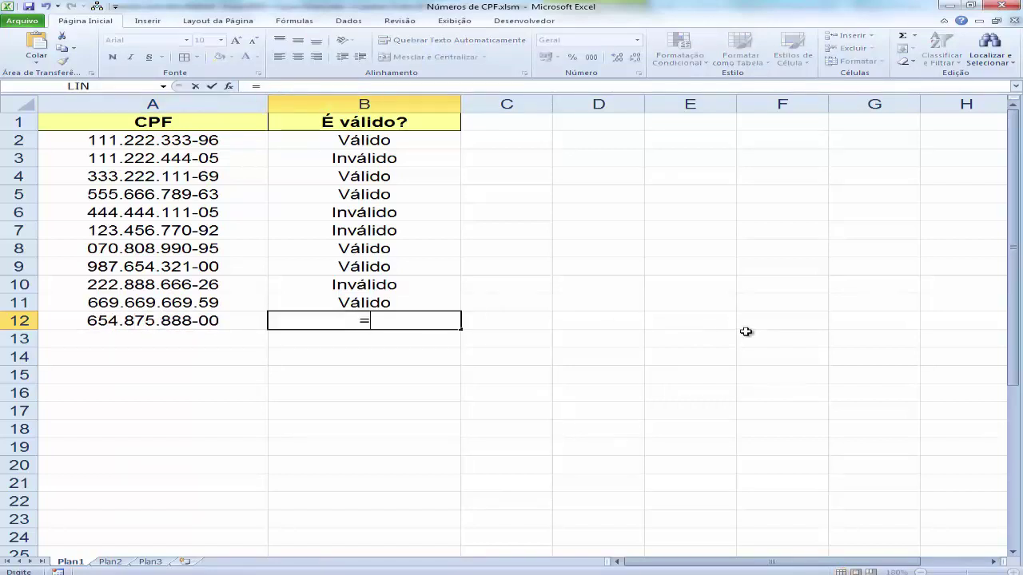
pyautogui.write('Val')
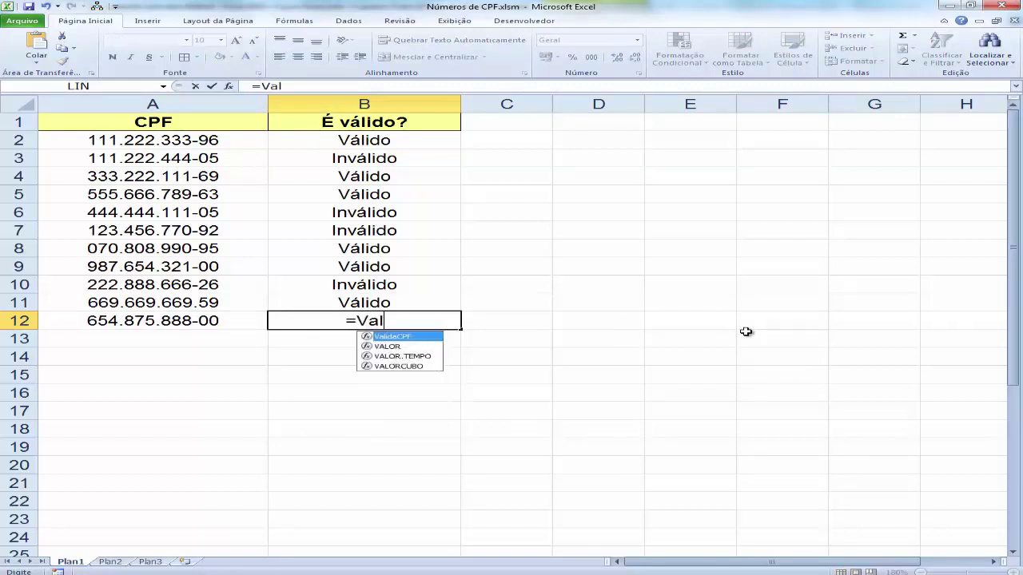
pyautogui.write('idaCPF')
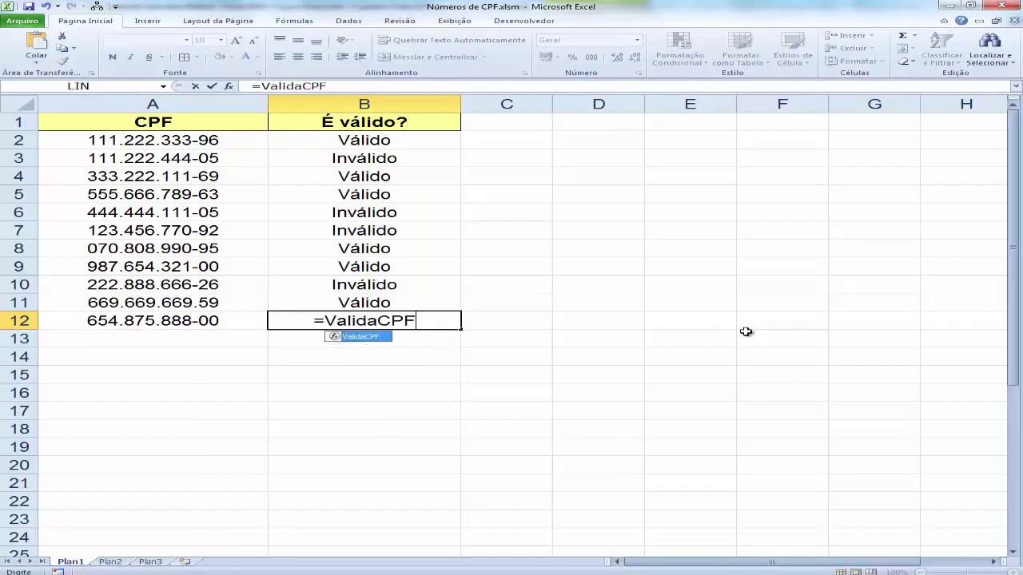
pyautogui.write('(')
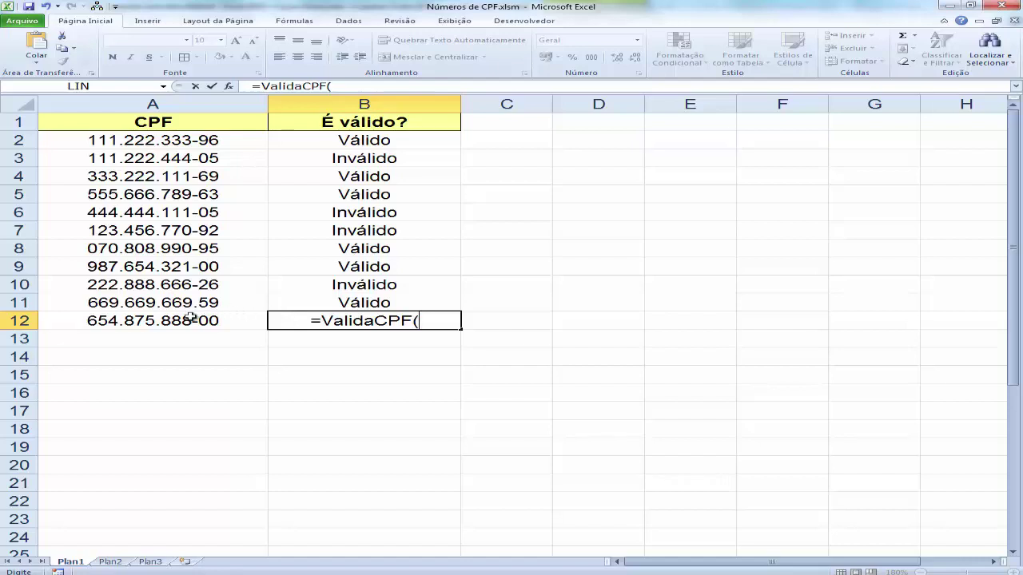
pyautogui.click(192, 317)
pyautogui.write(')')
pyautogui.press('Return')
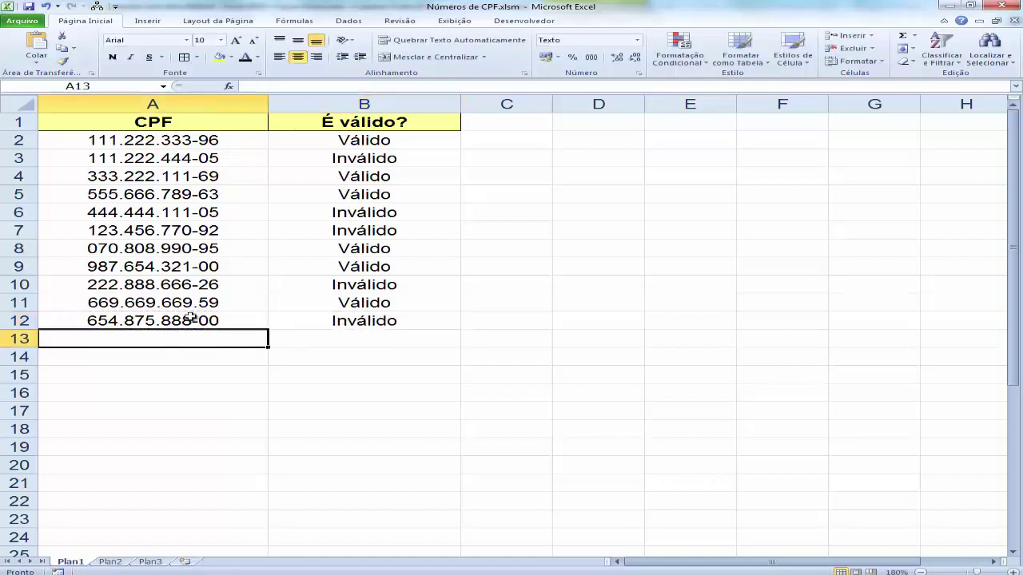
pyautogui.press('Up')
pyautogui.press('Right')
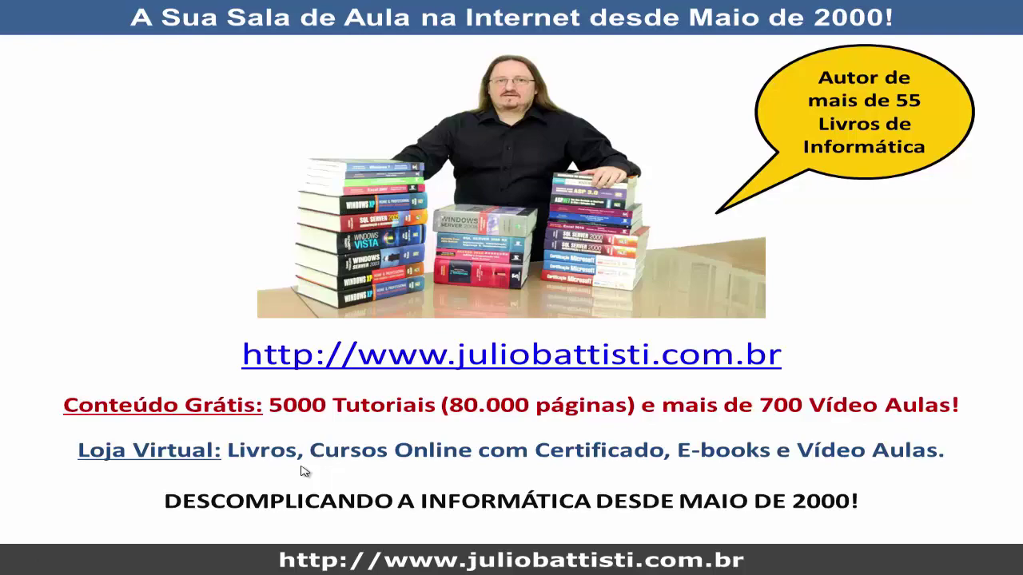
# - Advance the slideshow to the Universidade do VBA course slide
pyautogui.click(302, 471)
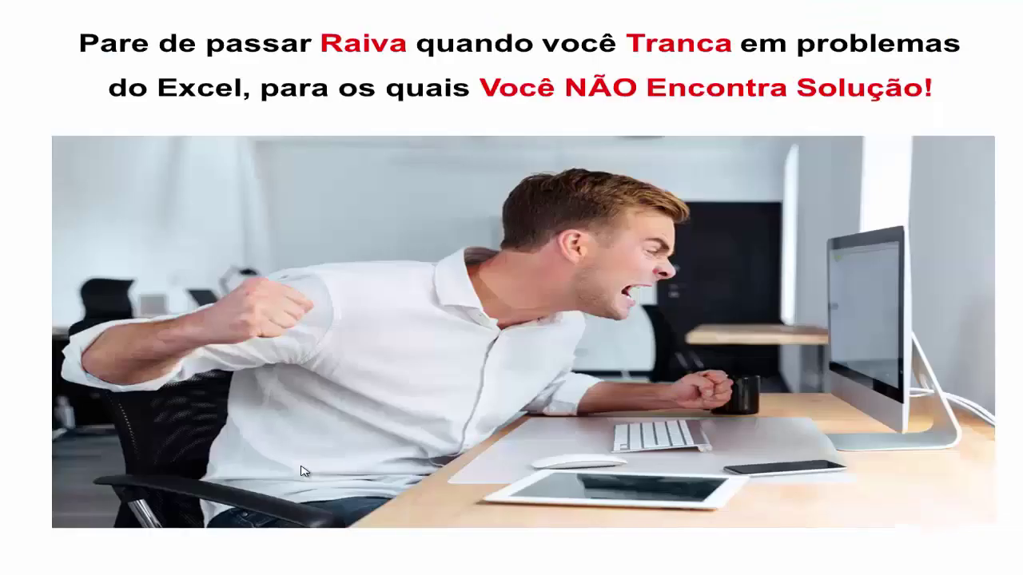